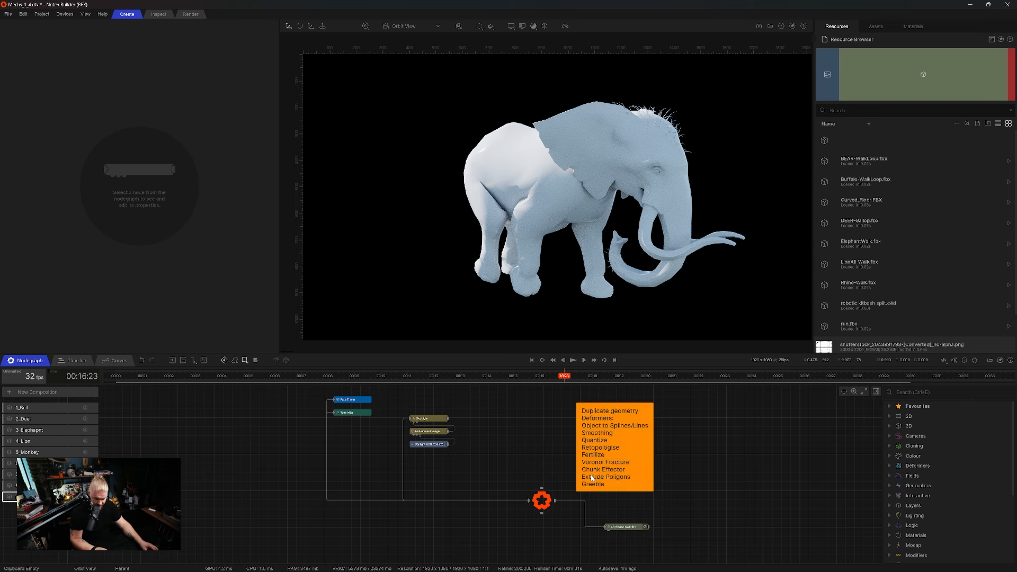
Inspect the properties of the sky light and environment image nodes and of the Path Tracer
drag(485, 401, 408, 467)
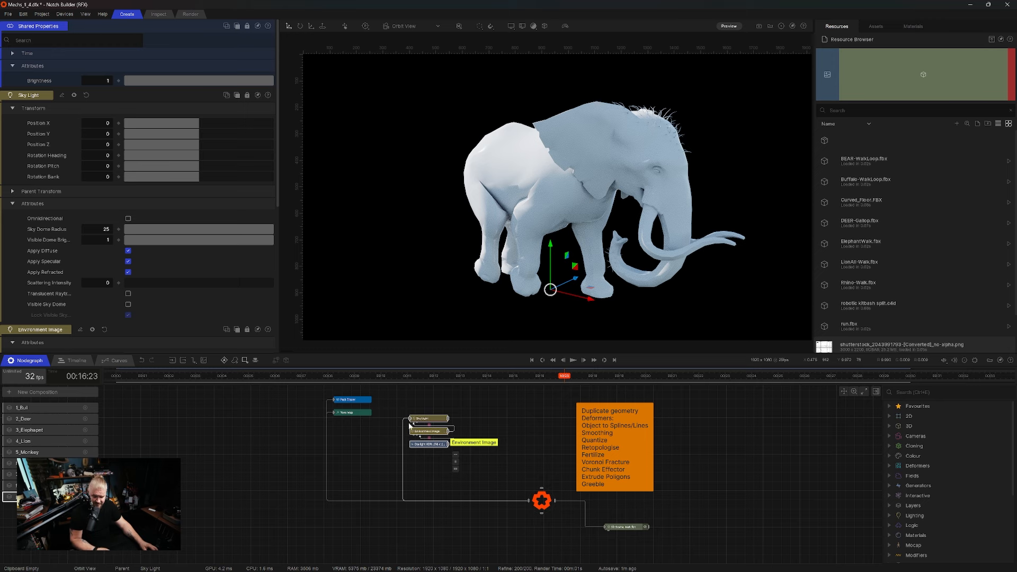
click(363, 401)
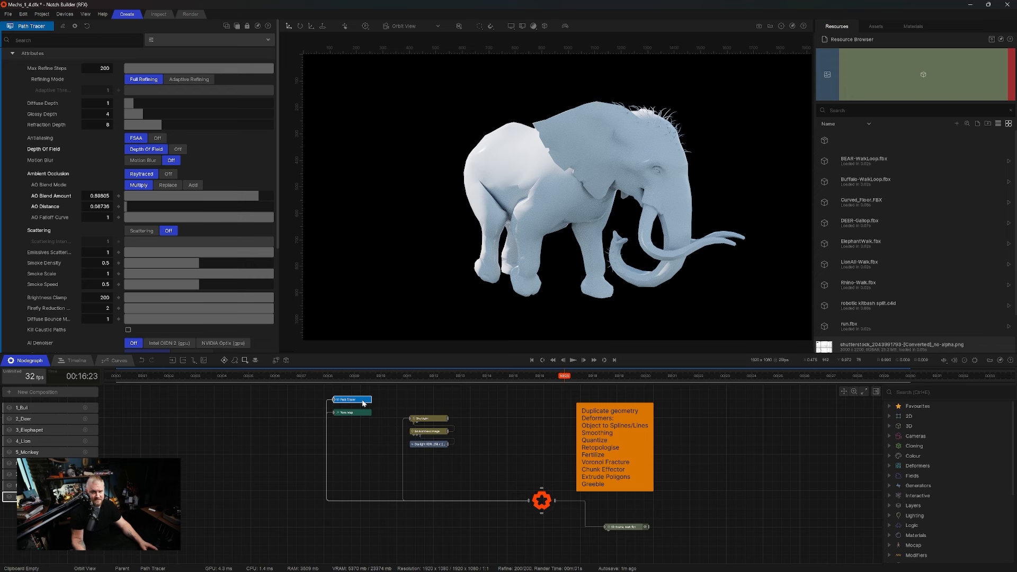
Create a Duplicate Geometry node in the empty nodegraph area near the walk.fbx 3D Scene node
middle_drag(725, 498, 595, 481)
scroll(552, 508, up, 6)
mouse_move(457, 411)
middle_down()
mouse_move(494, 511)
mouse_move(458, 407)
middle_up()
middle_drag(553, 451, 586, 466)
key(ctrl+space)
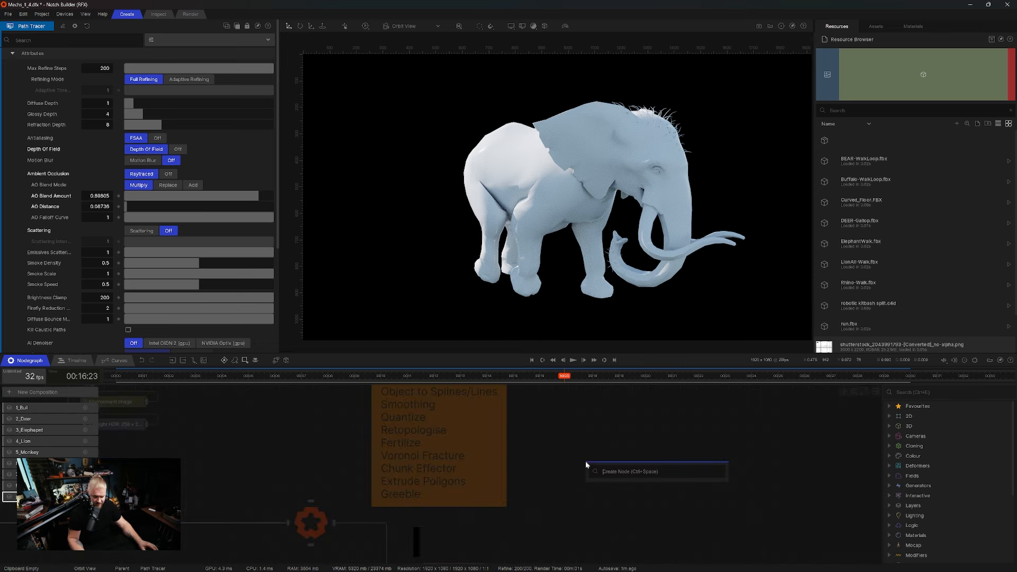
text(dup)
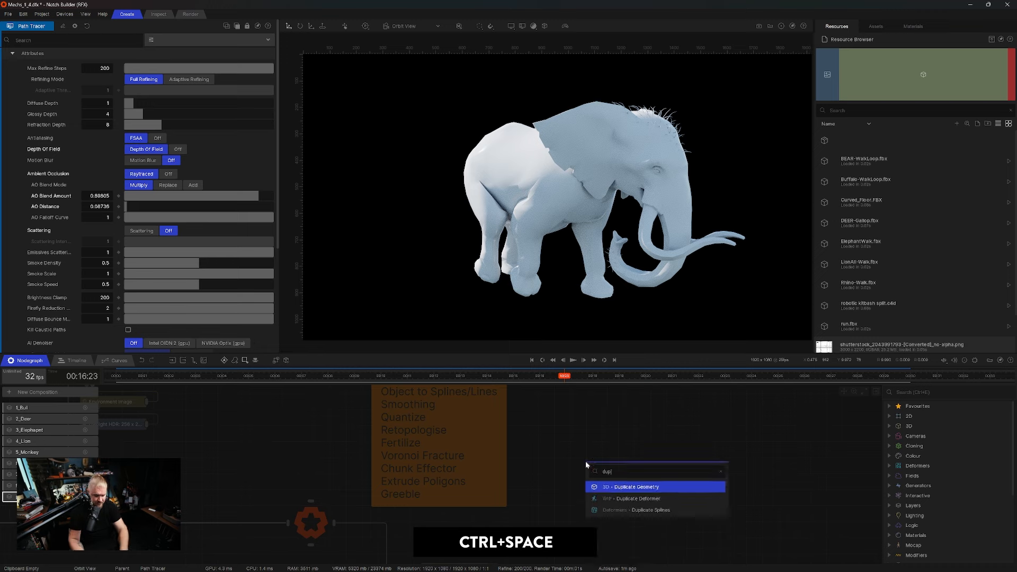
key(Return)
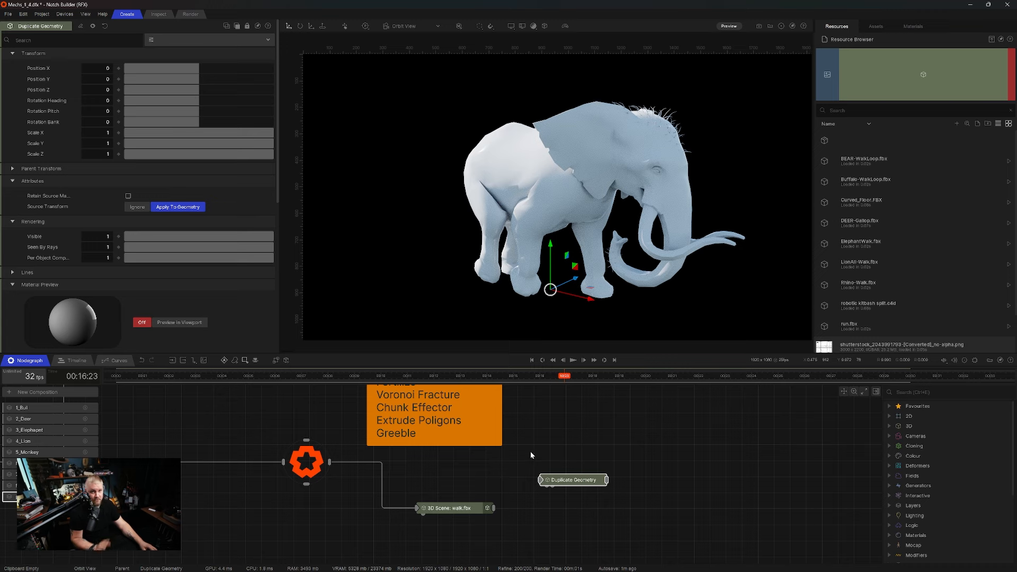
Connect Duplicate Geometry to the root, feed it the USDMesh from the expanded walk.fbx scene, and collapse the scene hierarchy
drag(568, 485, 561, 475)
key(ctrl+r)
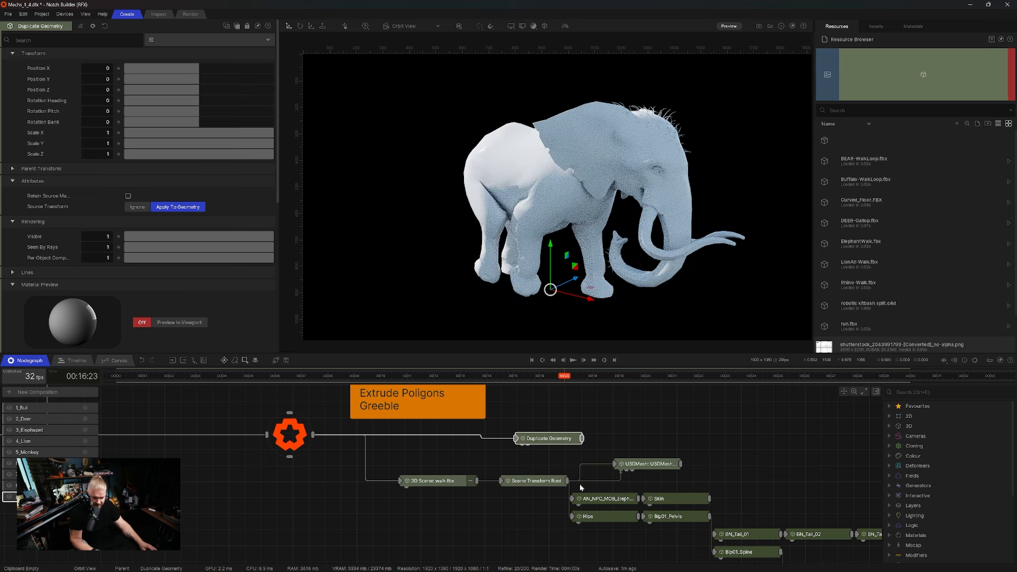
click(656, 468)
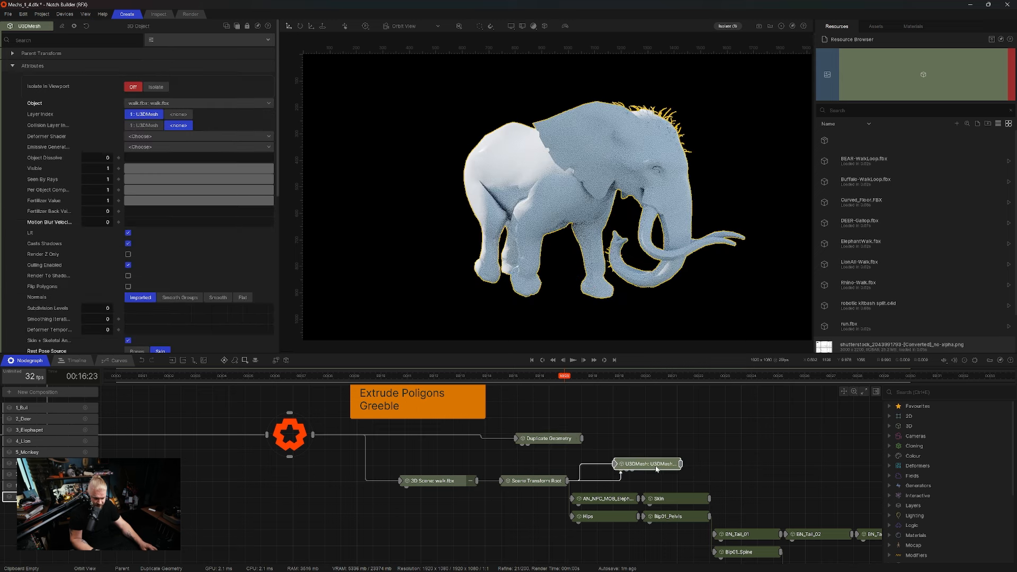
drag(684, 467, 552, 443)
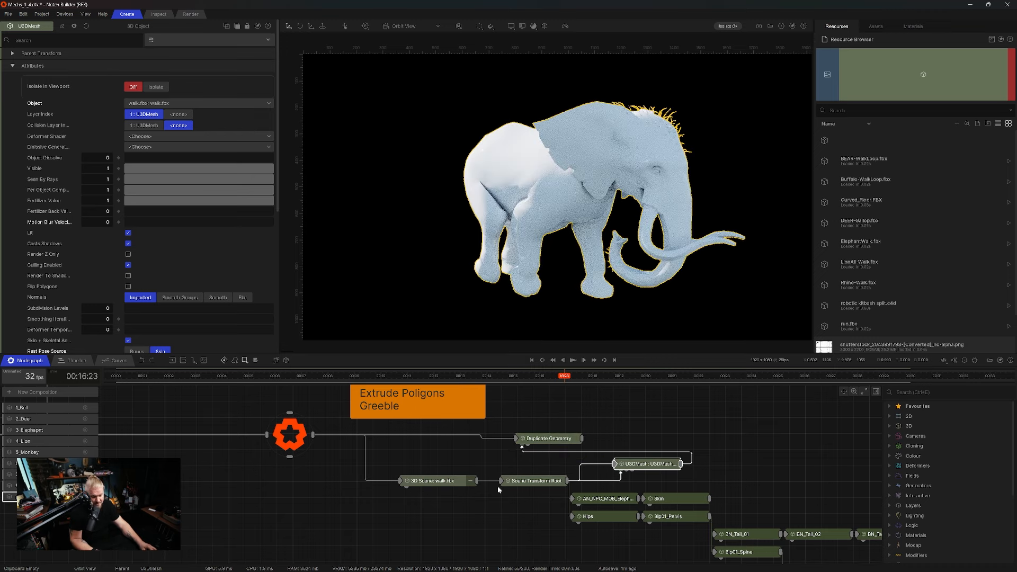
click(469, 483)
Add four copies of Duplicate Geometry with their connections kept, stack them below the original, and disable them
click(547, 442)
key(ctrl+c)
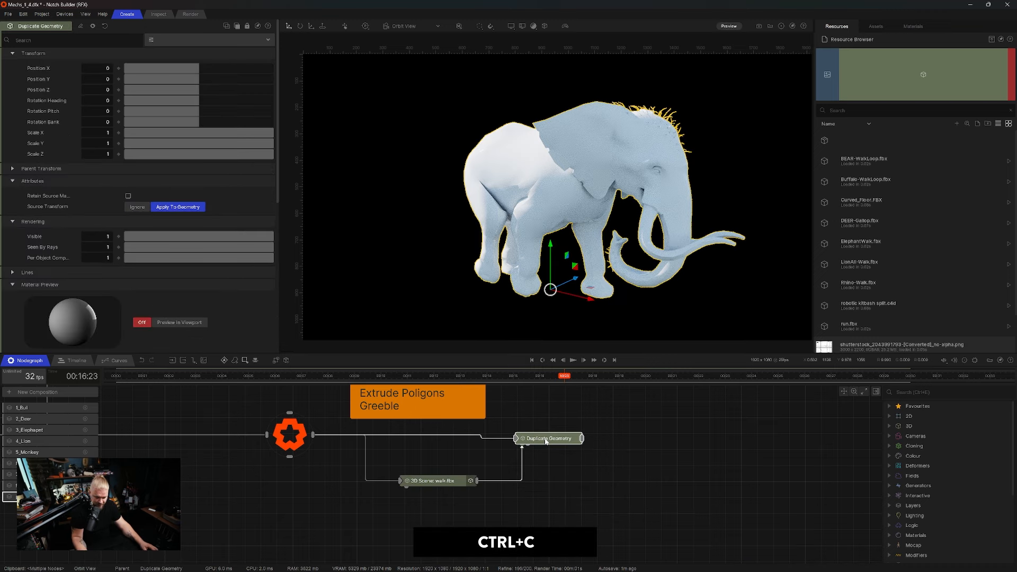
key(ctrl+shift+v)
key(ctrl+shift+v)
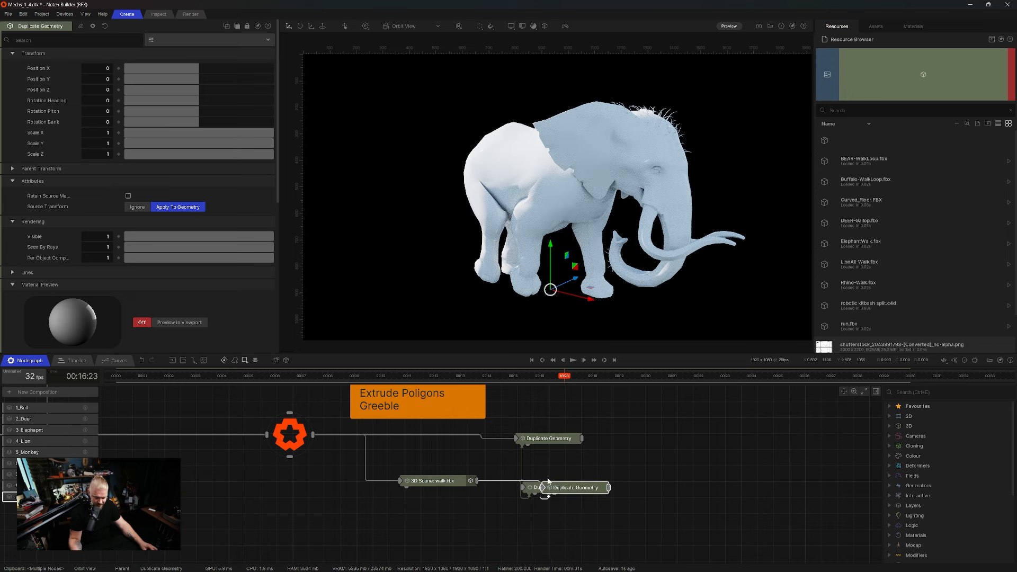
drag(577, 489, 558, 537)
key(ctrl+shift+v)
middle_drag(562, 534, 555, 513)
key(ctrl+shift+v)
drag(594, 517, 577, 533)
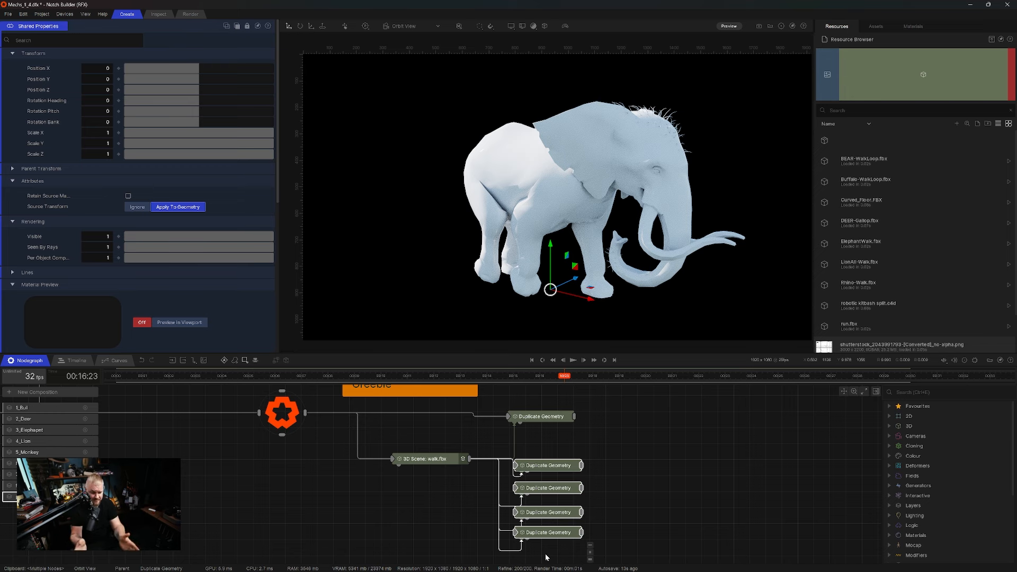
key(ctrl+1)
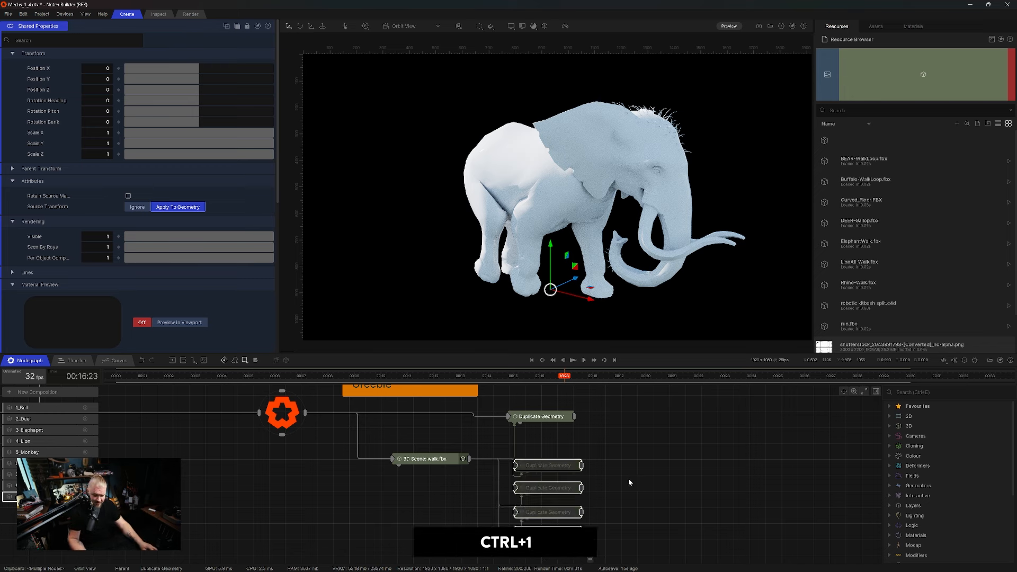
Move the original Duplicate Geometry node farther along the graph, clear of the disabled copies
click(450, 459)
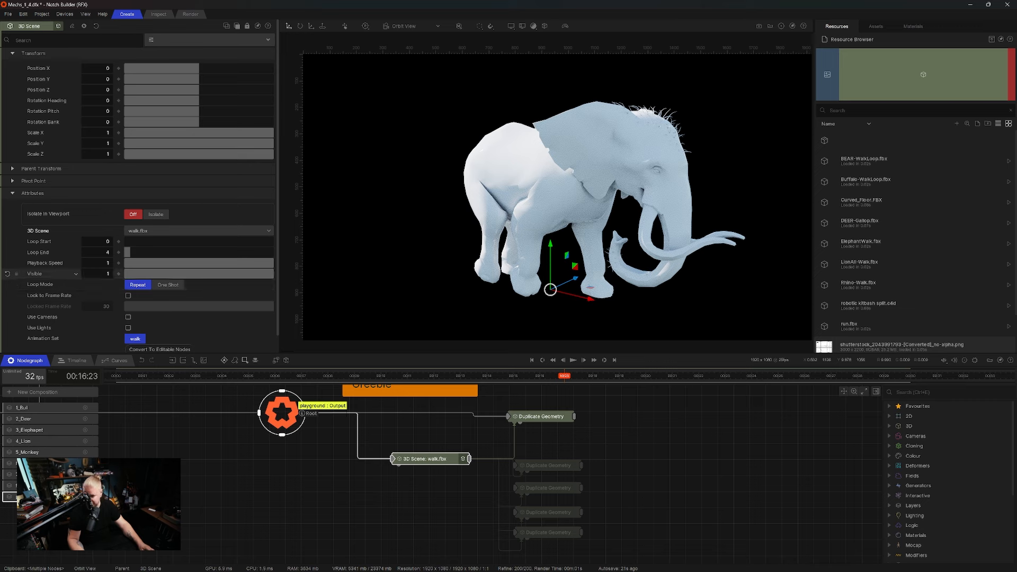
click(688, 472)
drag(537, 424, 651, 422)
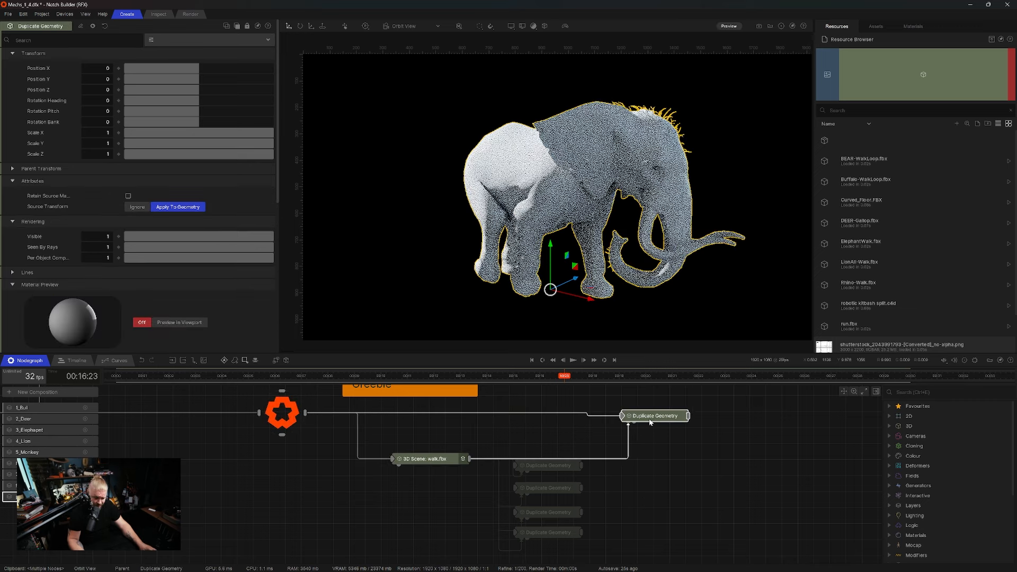
middle_drag(658, 439, 653, 457)
drag(657, 434, 659, 430)
Add a Retopologise deformer and connect it under the active Duplicate Geometry node
middle_drag(554, 409, 562, 495)
scroll(548, 458, down, 1)
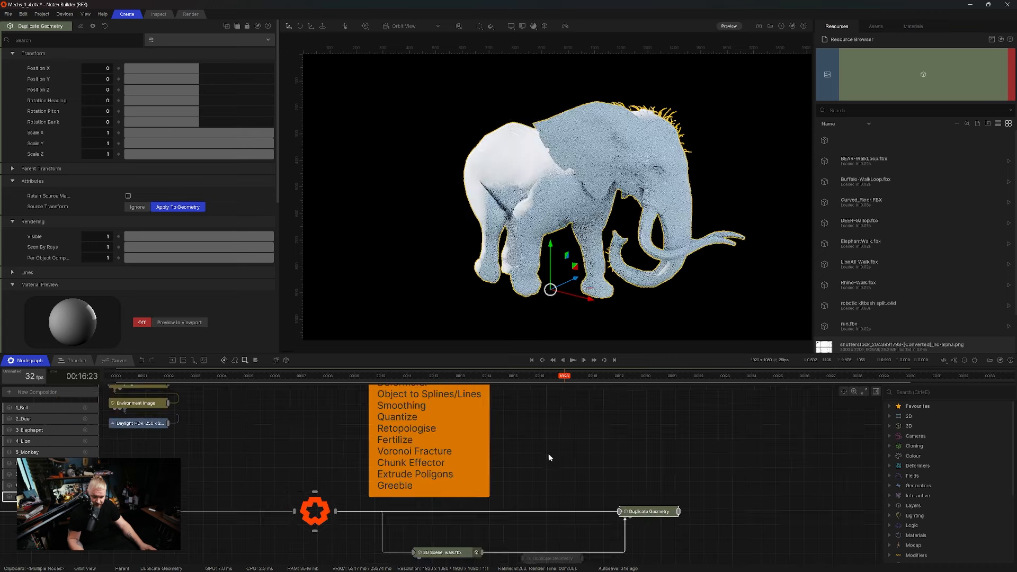
middle_drag(549, 455, 543, 488)
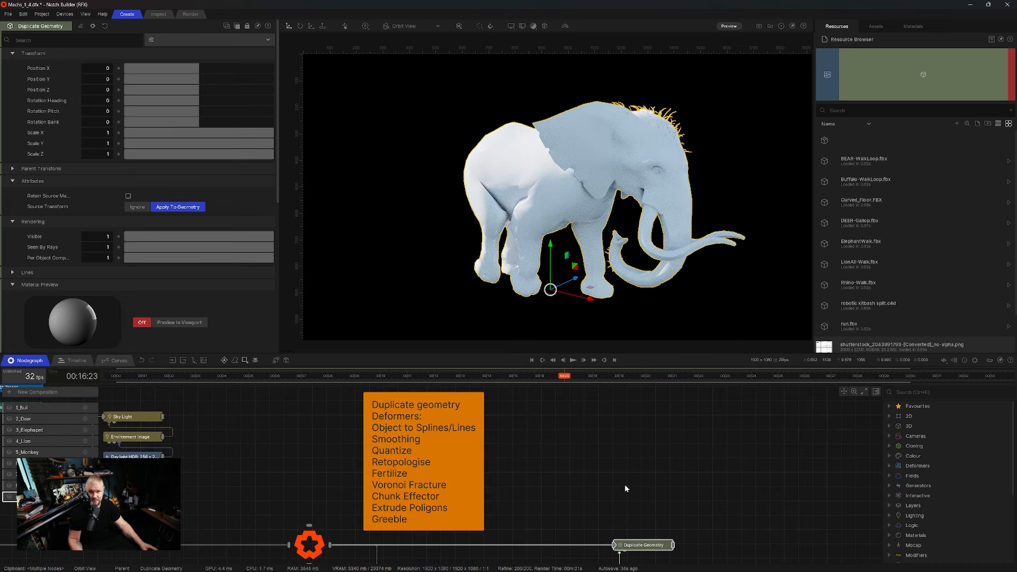
middle_drag(631, 484, 605, 466)
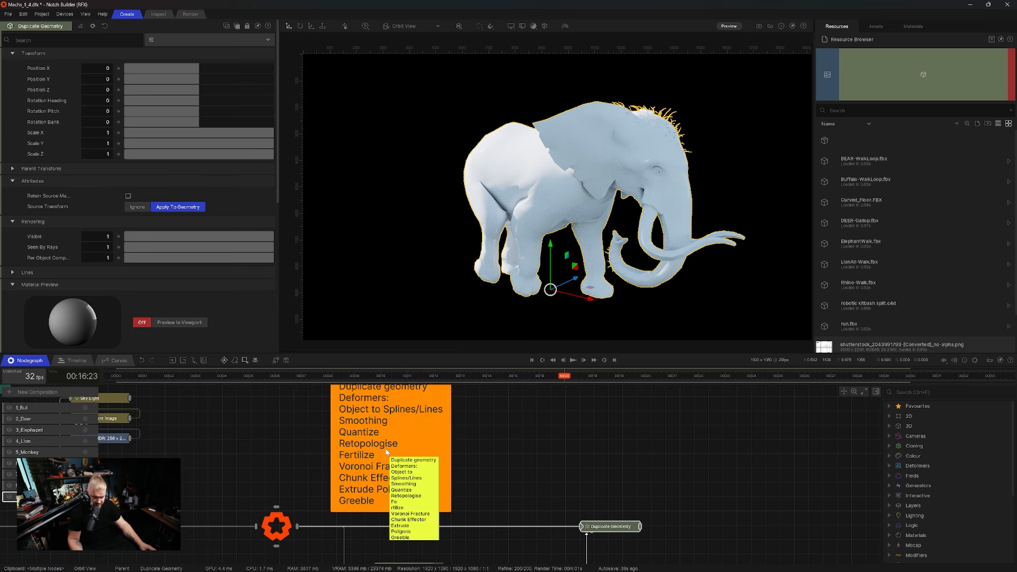
key(ctrl+space)
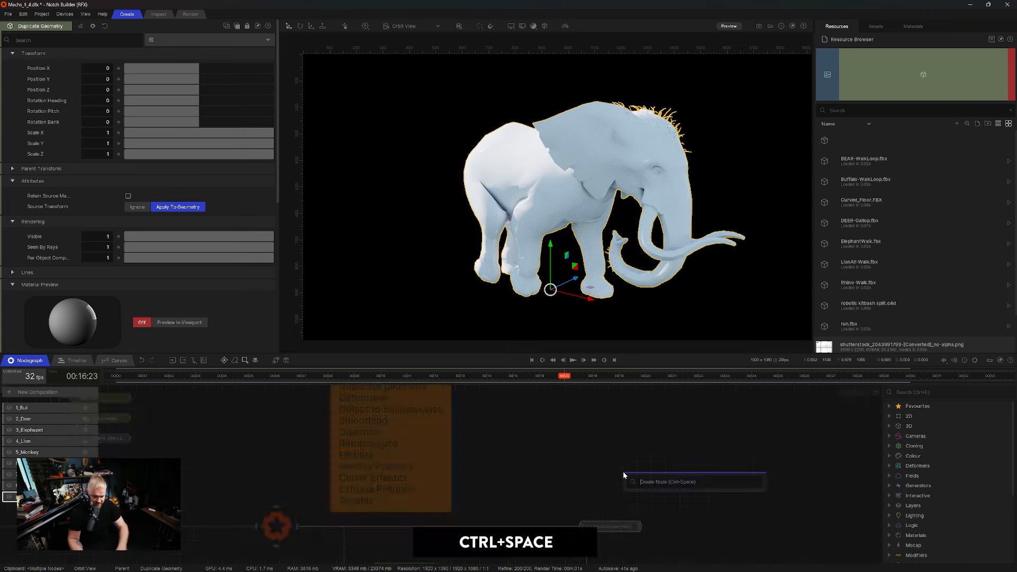
text(reto)
key(Return)
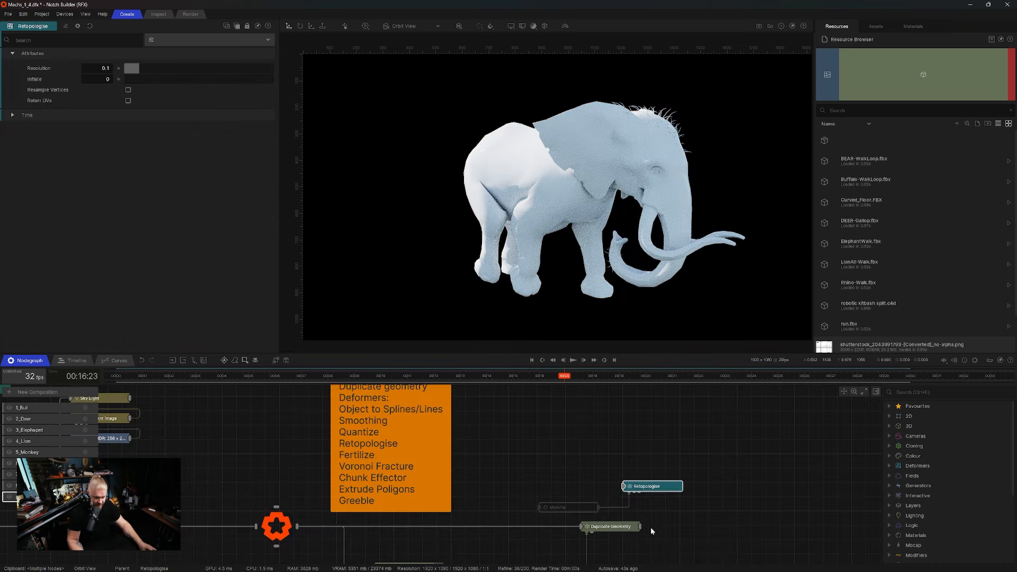
drag(641, 527, 709, 520)
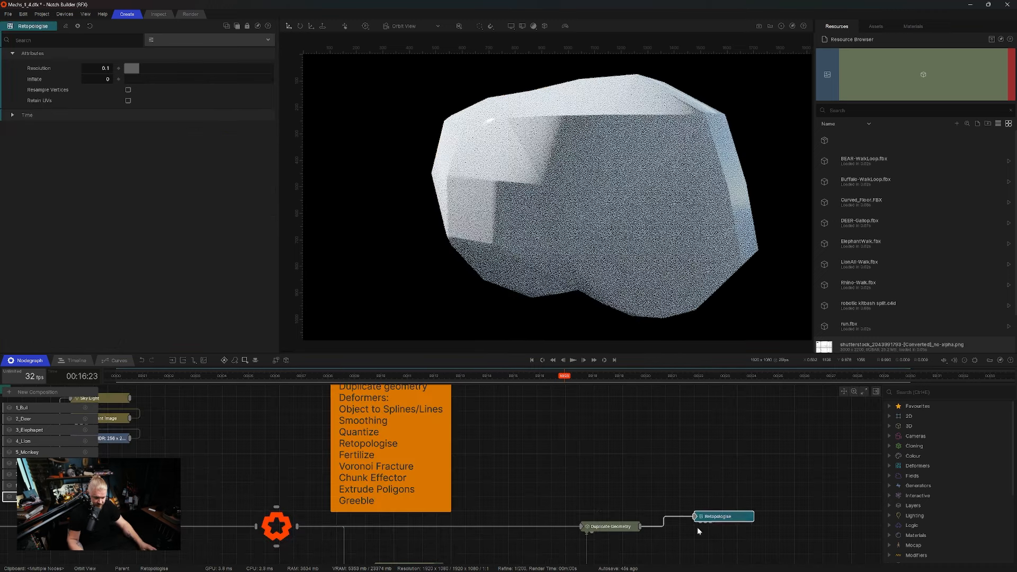
middle_drag(649, 543, 567, 500)
scroll(567, 497, up, 2)
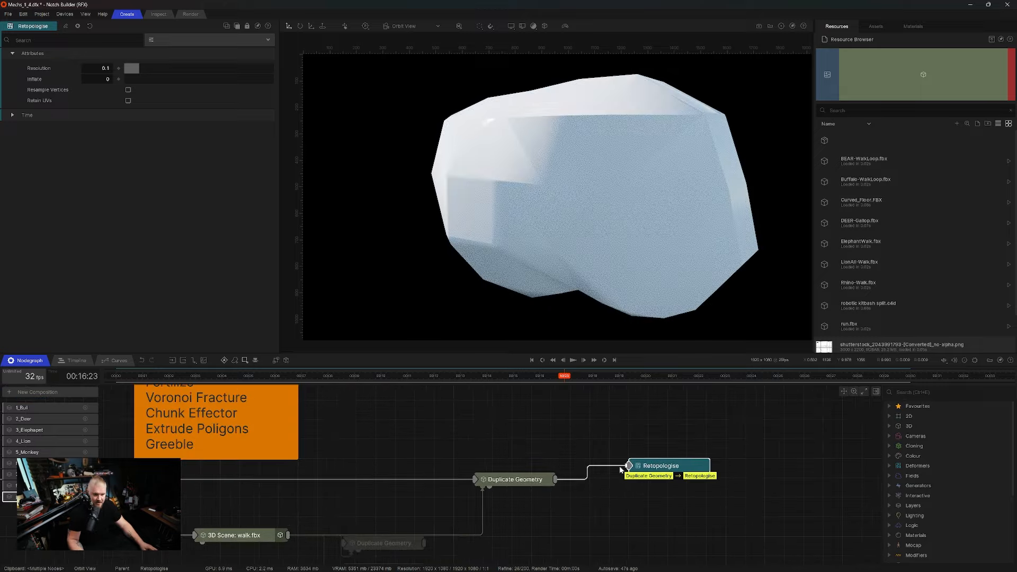
Try the Retopologise resolution at 0.7 and at about 0.2 on the elephant mesh
mouse_move(135, 69)
mouse_down()
mouse_move(161, 69)
mouse_move(149, 69)
mouse_up()
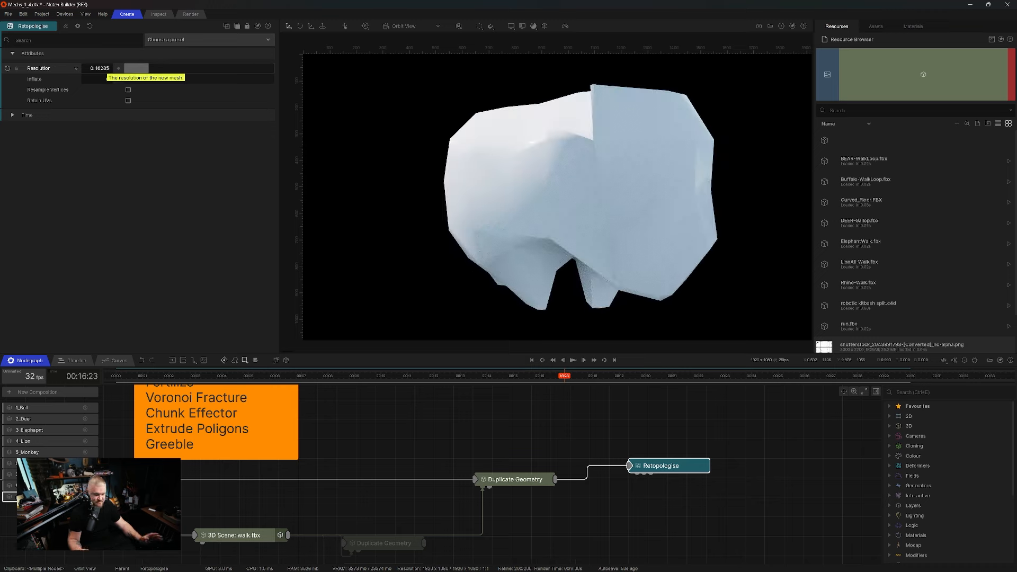
text(.7)
key(Return)
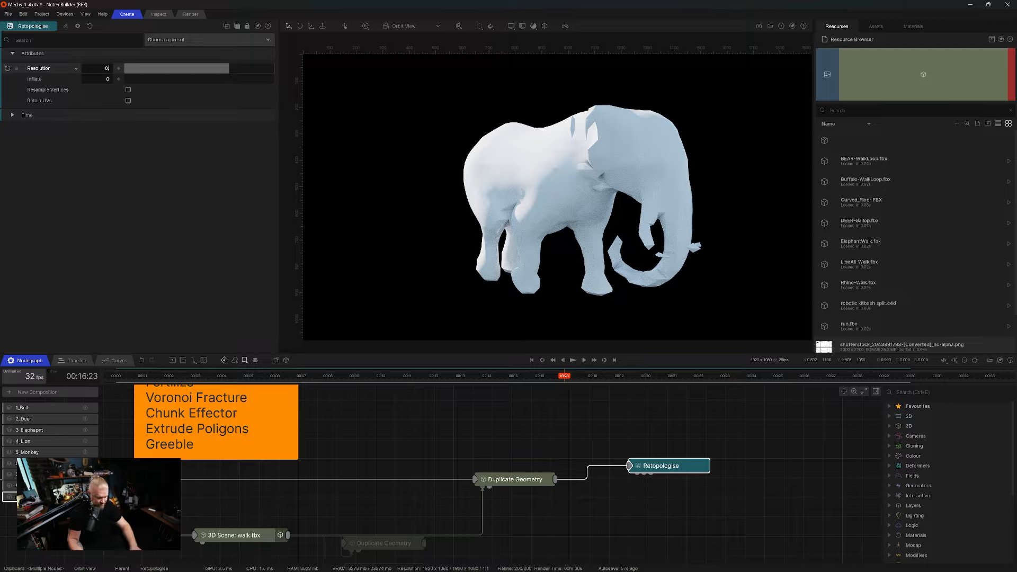
key(Return)
drag(132, 69, 153, 68)
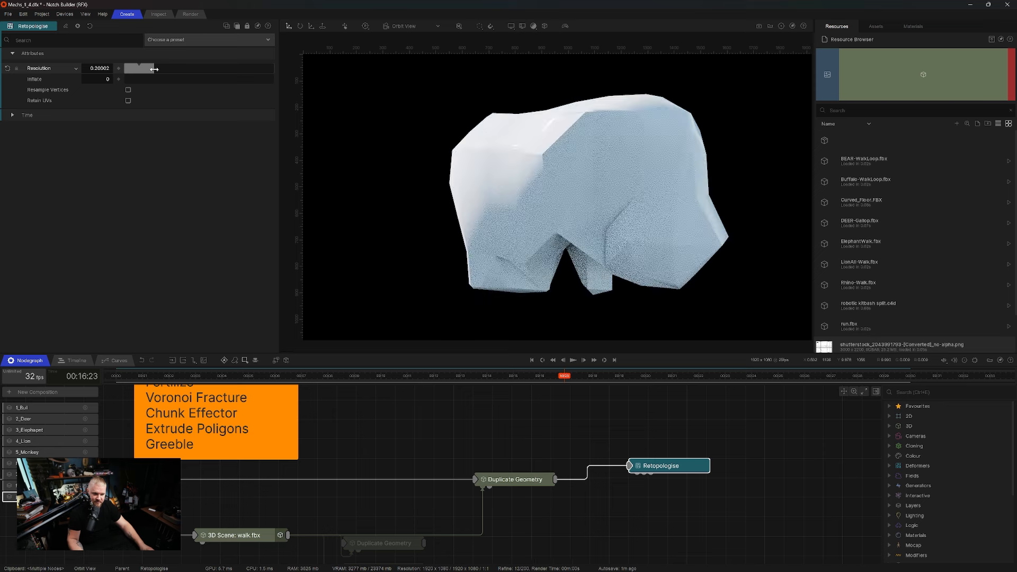
click(647, 435)
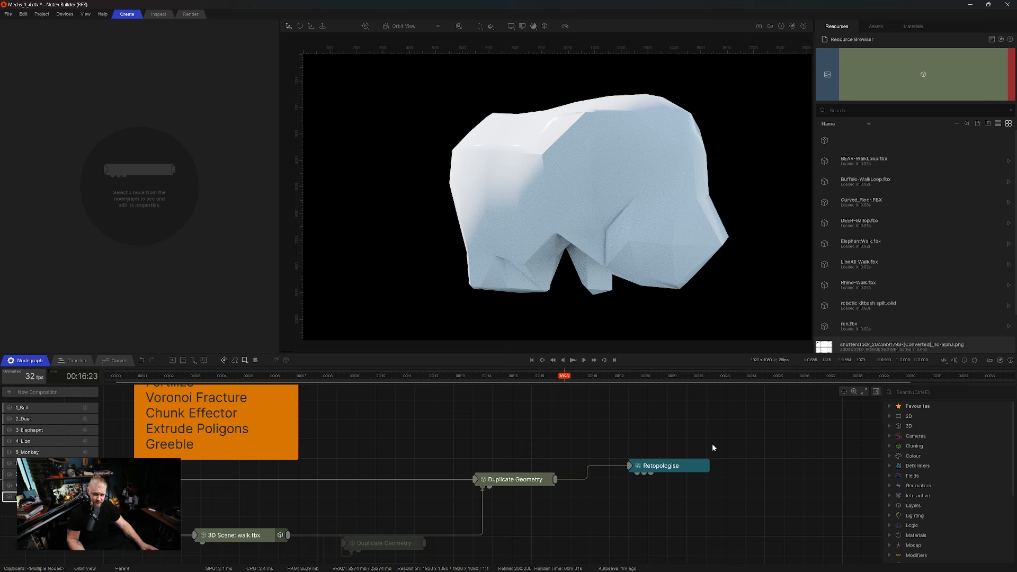
Add a Quantise Deformer, connect it under Duplicate Geometry, and lower its resolution
key(ctrl+space)
text(quan)
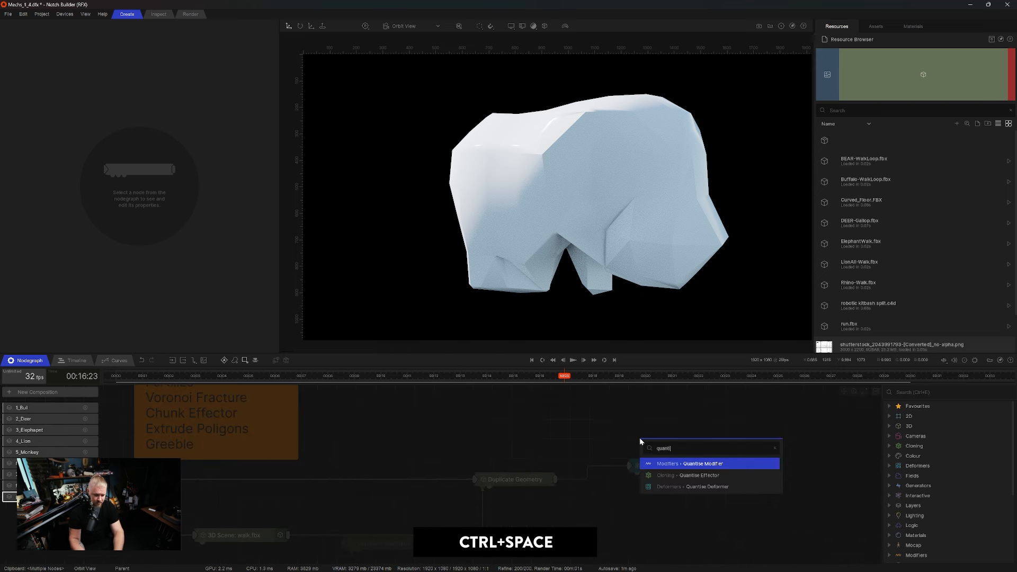
click(699, 486)
drag(554, 479, 620, 429)
drag(192, 254, 158, 256)
Set the Retopologise resolution to about 0.18, and the Quantise Deformer's displacement to about 0.7 and resolution to about 1.56
click(661, 466)
drag(145, 70, 148, 71)
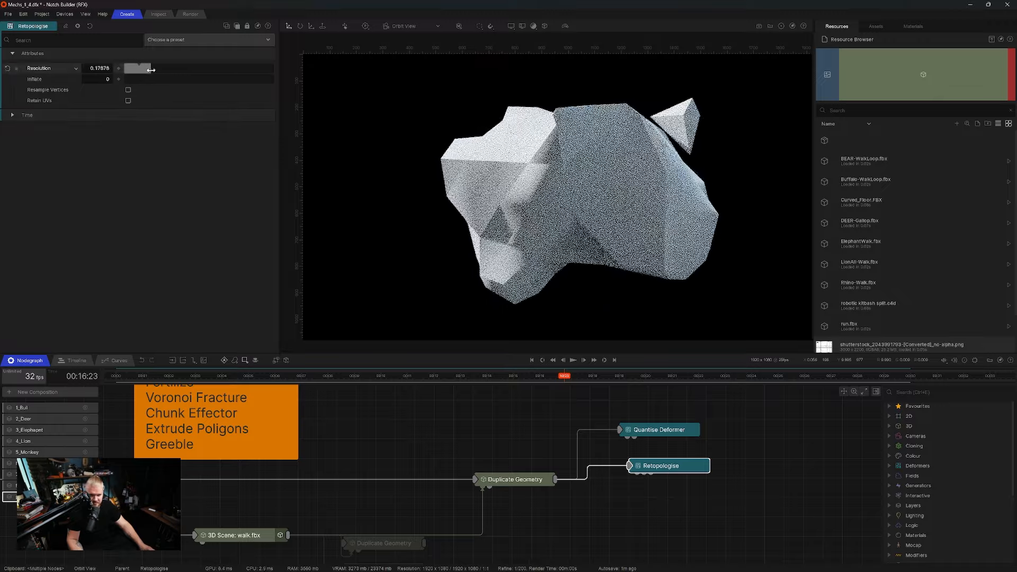
click(659, 430)
drag(201, 242, 228, 240)
mouse_move(156, 252)
mouse_down()
mouse_move(138, 252)
mouse_move(154, 250)
mouse_up()
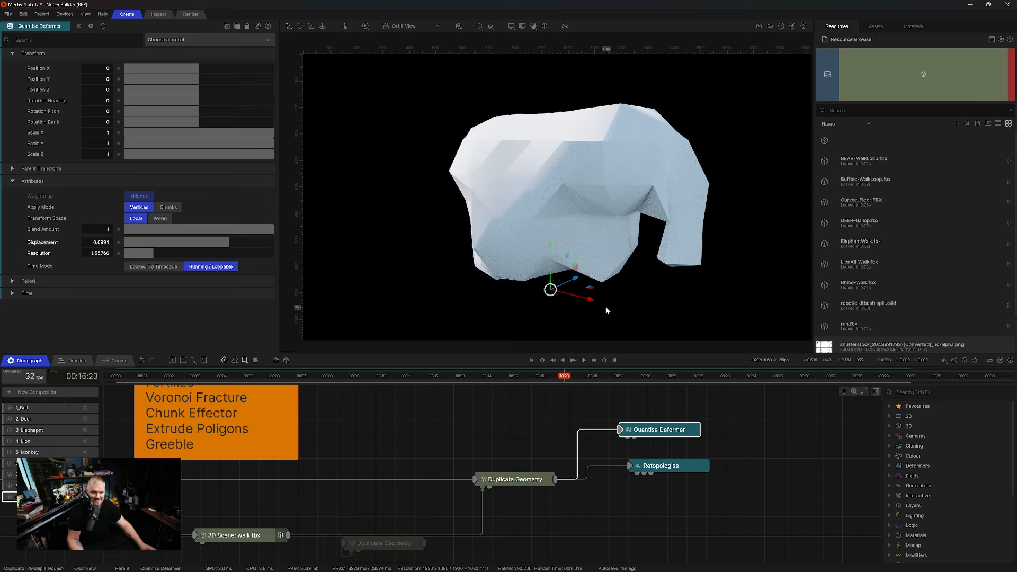
drag(657, 465, 646, 457)
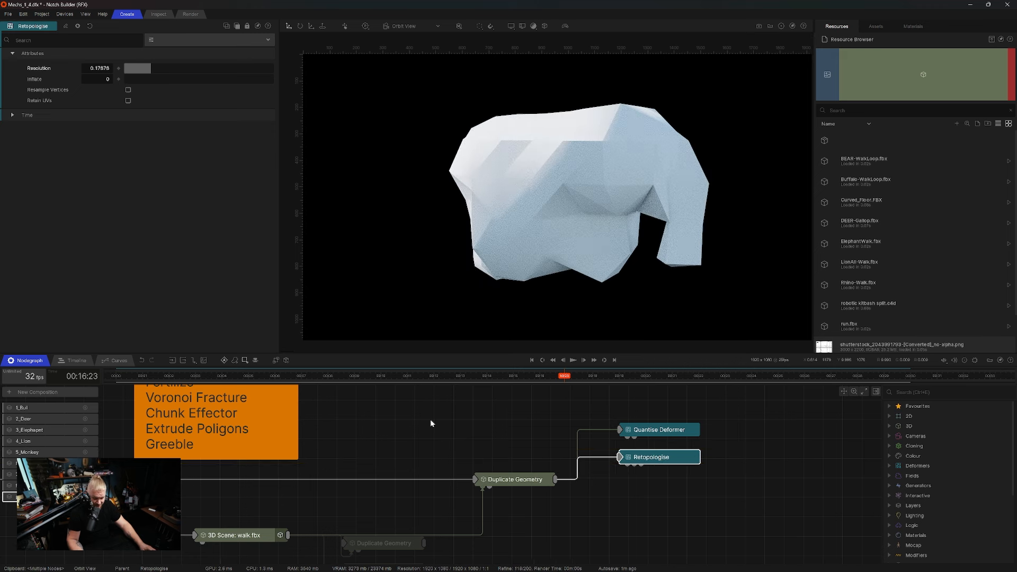
Add an Object To Lines/Splines deformer and connect it under Duplicate Geometry, below the Retopologise node
middle_drag(394, 409, 443, 481)
middle_drag(439, 446, 354, 396)
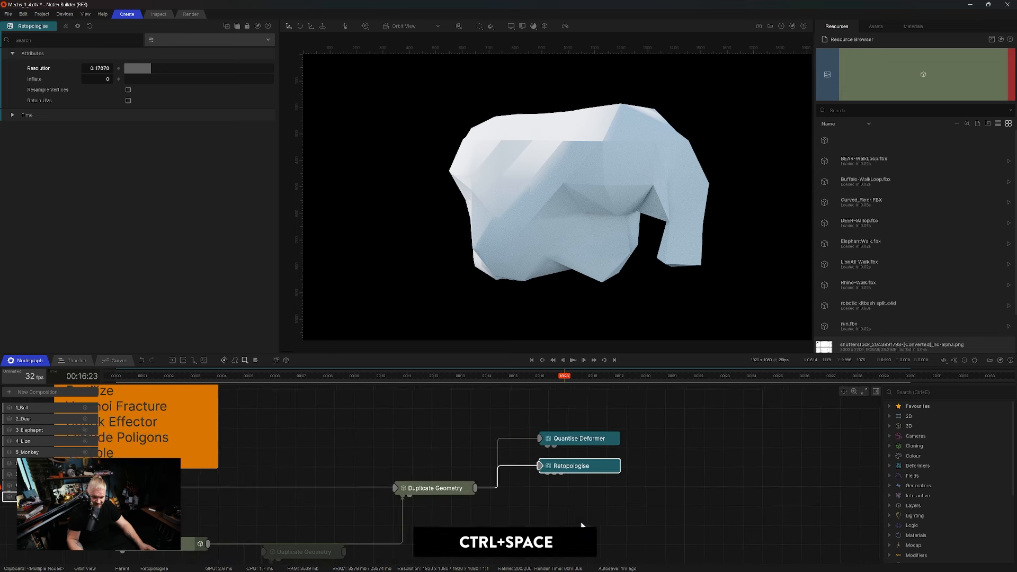
key(ctrl+space)
text(obn)
key(BackSpace)
text(j)
key(BackSpace)
key(BackSpace)
key(BackSpace)
text(spli)
key(BackSpace)
key(BackSpace)
key(BackSpace)
text(pline)
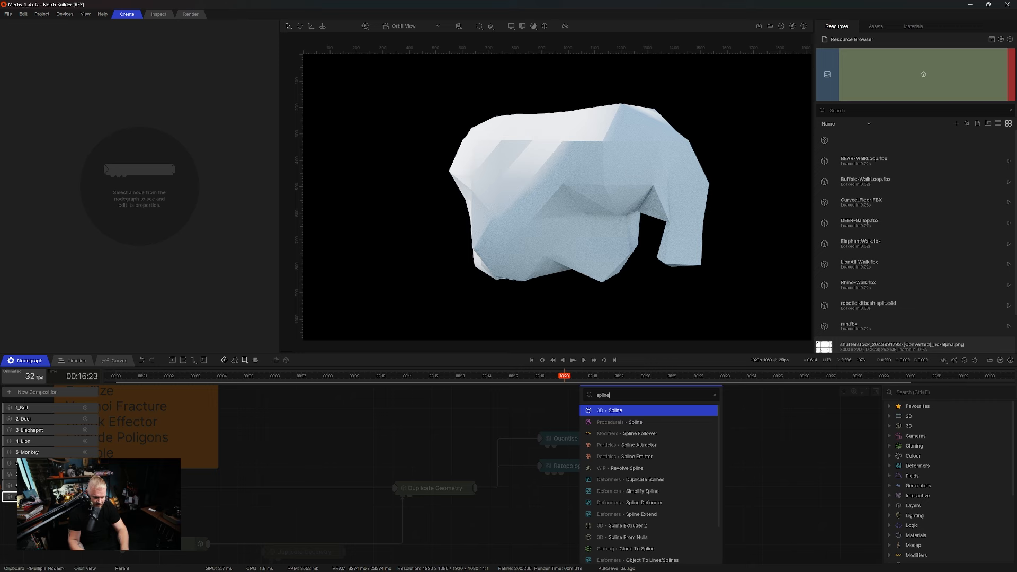
key(Down)
key(Down)
key(Down)
key(Down)
key(Down)
key(Down)
key(Down)
key(Down)
key(Down)
key(Down)
key(Down)
key(Down)
key(Down)
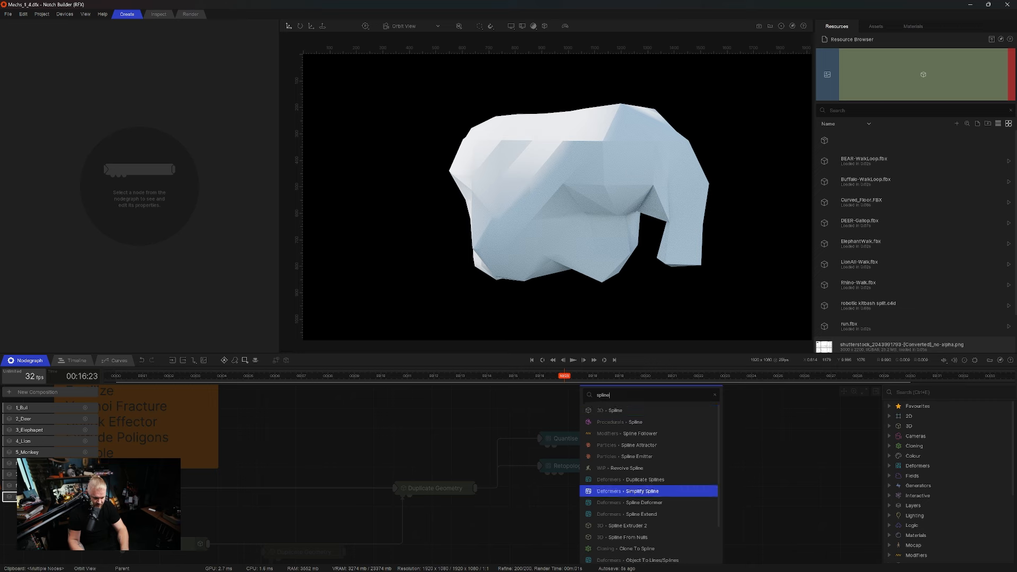
key(Return)
drag(625, 539, 585, 494)
drag(475, 488, 541, 494)
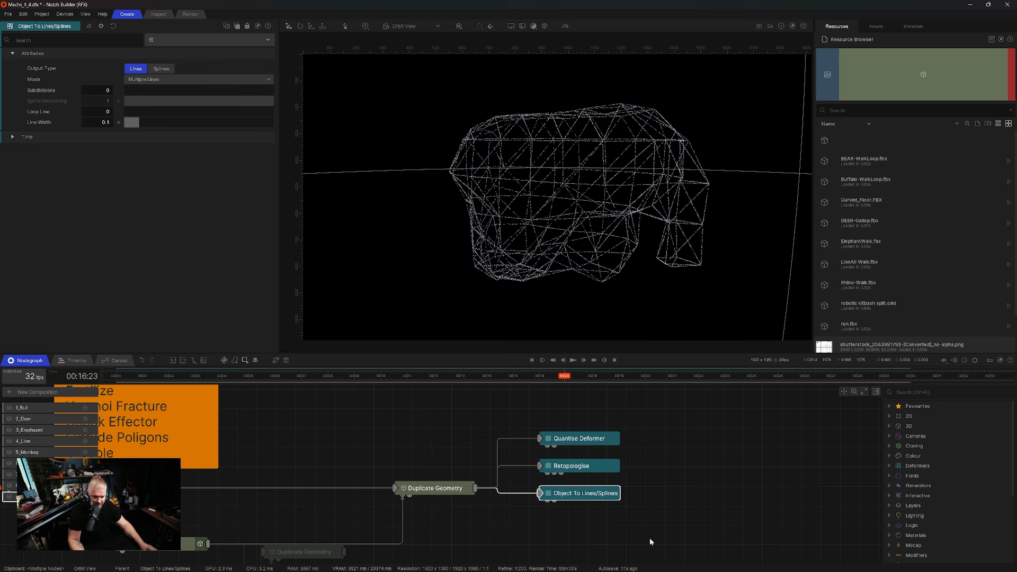
Set the Object To Lines/Splines line width to about 0.73 and the Retopologise resolution to about 0.144
drag(138, 122, 235, 131)
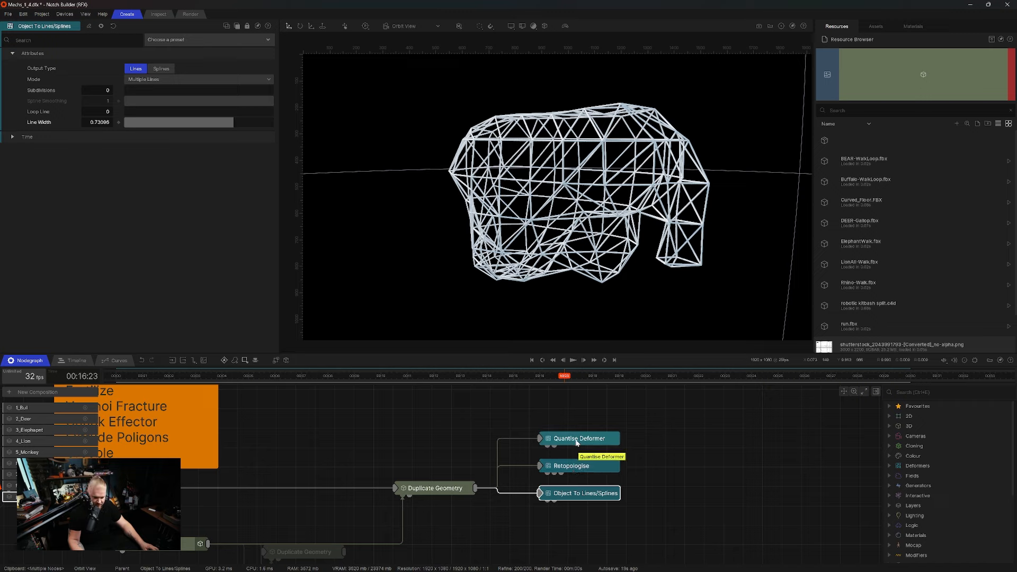
click(570, 466)
drag(151, 69, 147, 70)
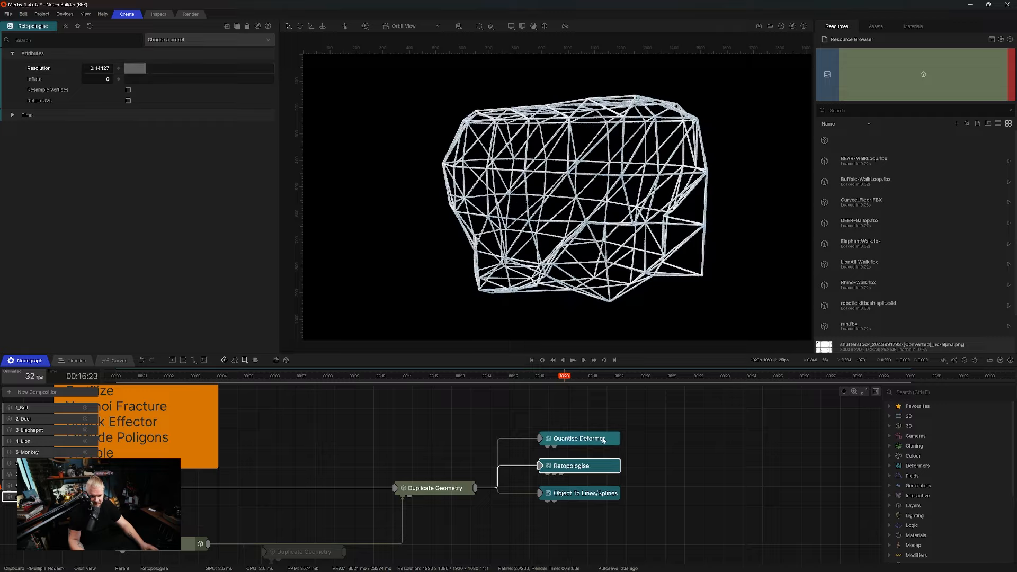
Set the Quantise Deformer's displacement to about 0.76 and its resolution to about 1.65
click(579, 439)
drag(225, 244, 234, 243)
drag(152, 253, 140, 253)
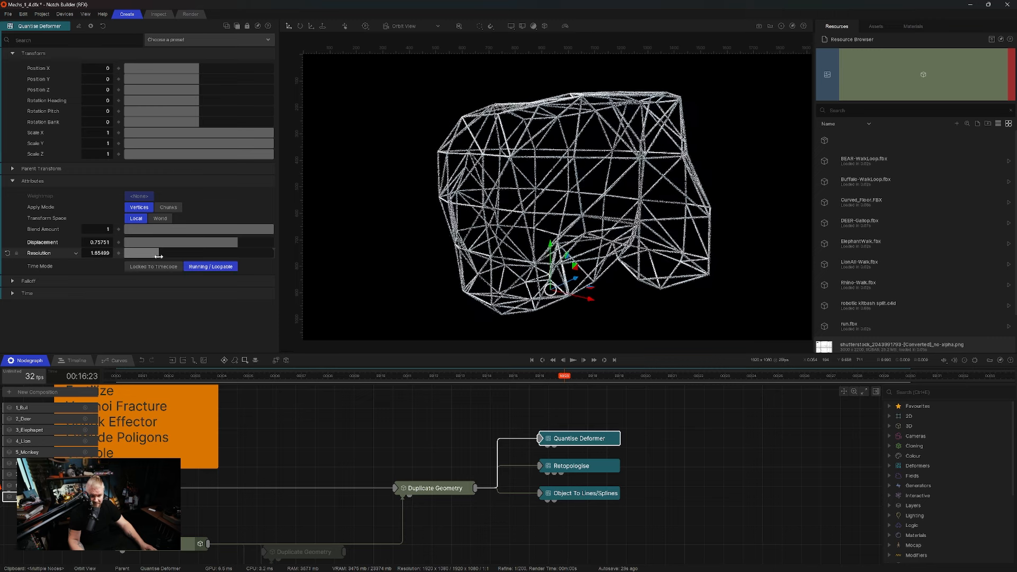
Move a disabled Duplicate Geometry node below the active one, enable it and connect it to the root
drag(451, 525, 468, 492)
drag(322, 518, 472, 533)
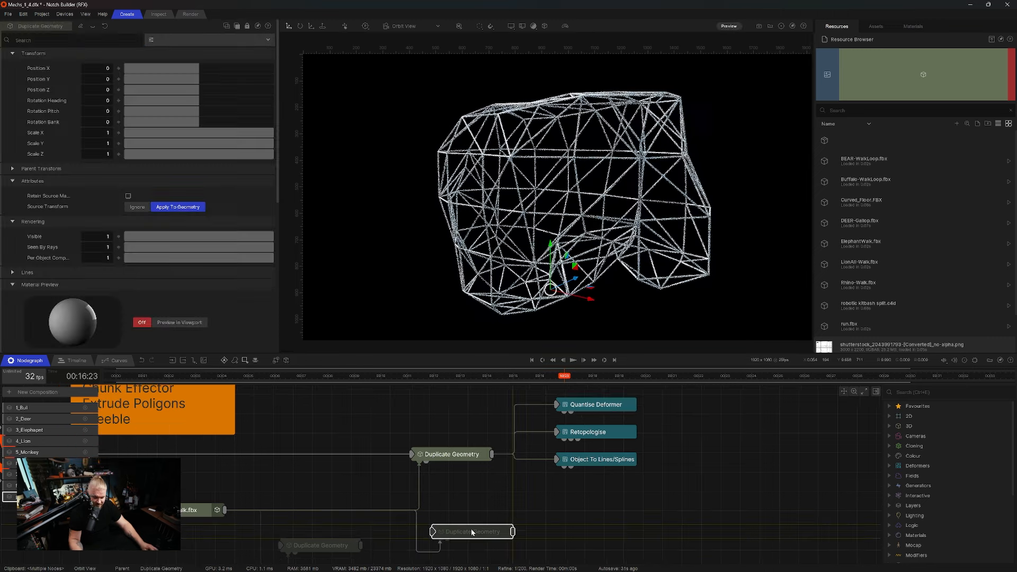
key(ctrl+1)
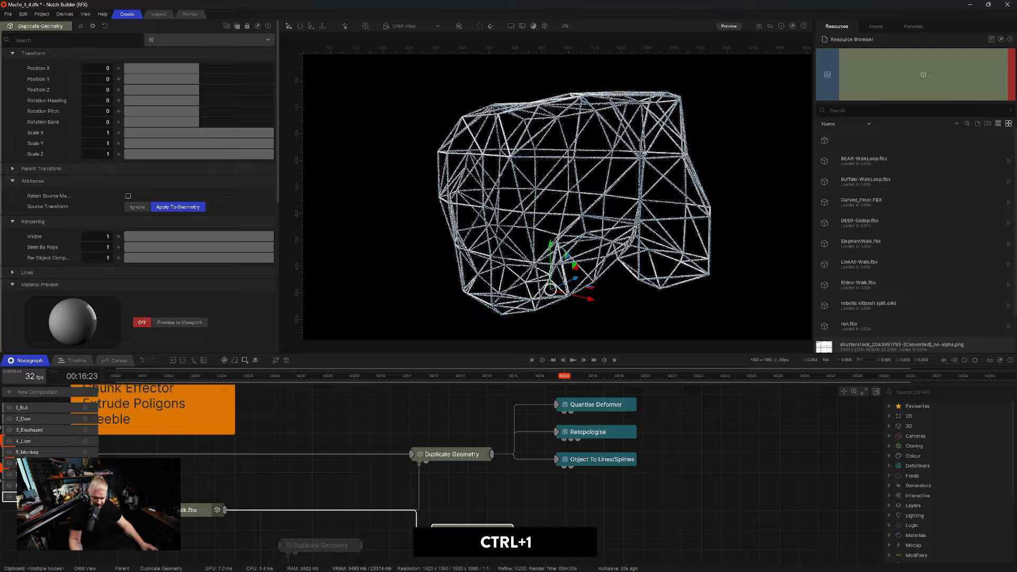
key(ctrl+r)
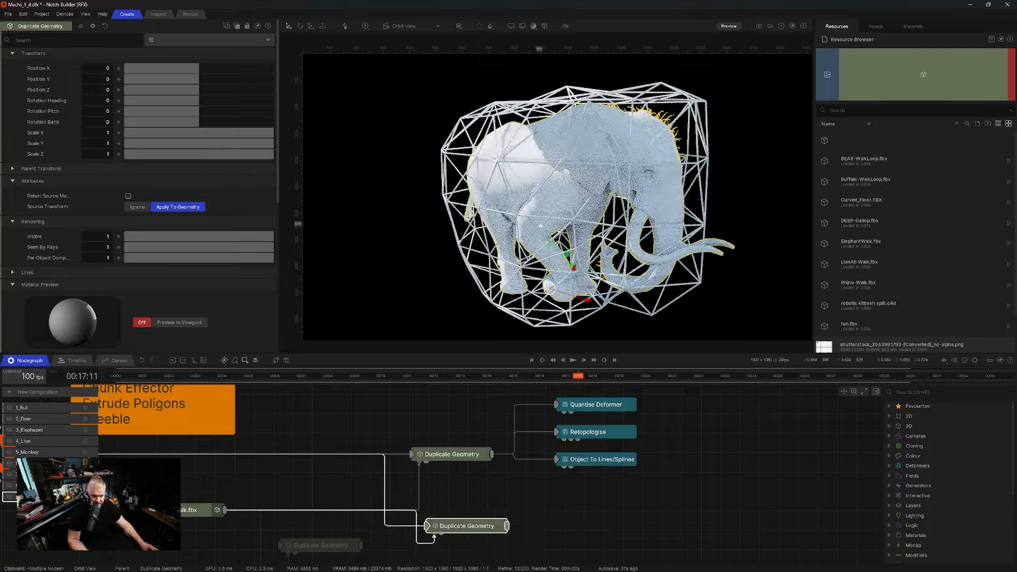
Set the Retopologise resolution to 0.25 and play the animation to check the cage around the elephant
click(588, 431)
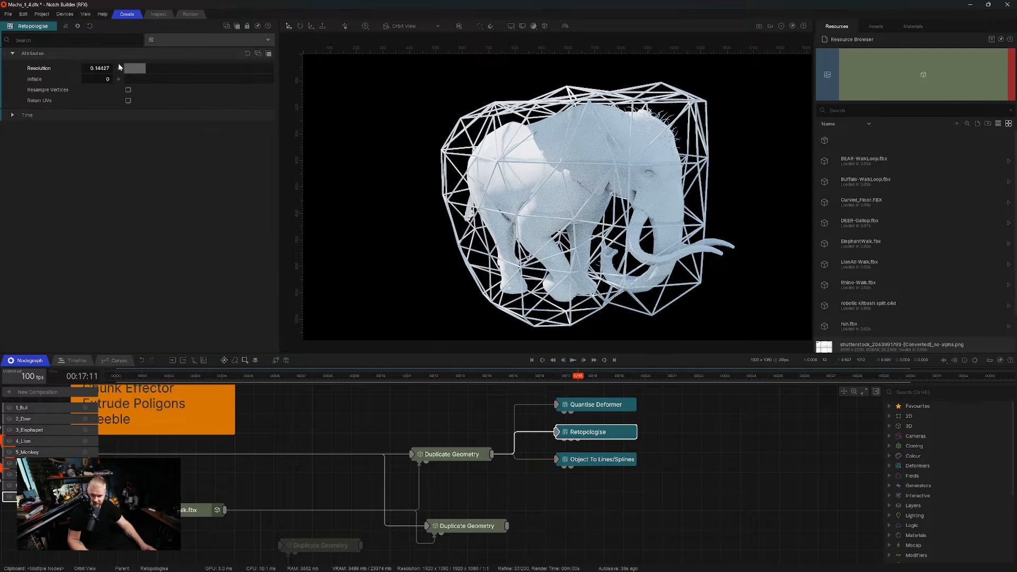
mouse_move(130, 79)
mouse_down()
mouse_move(149, 81)
mouse_move(124, 85)
mouse_up()
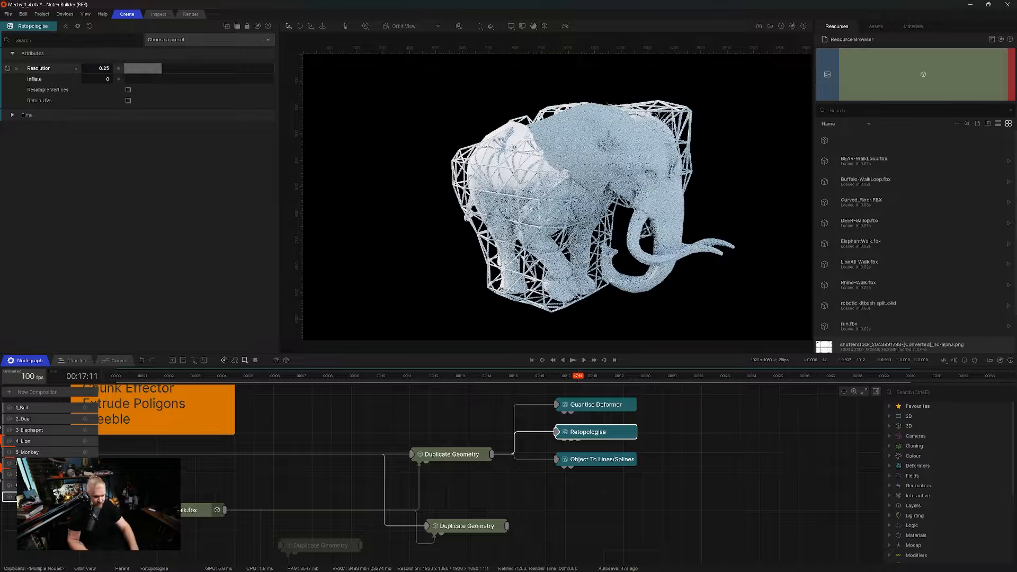
key(space)
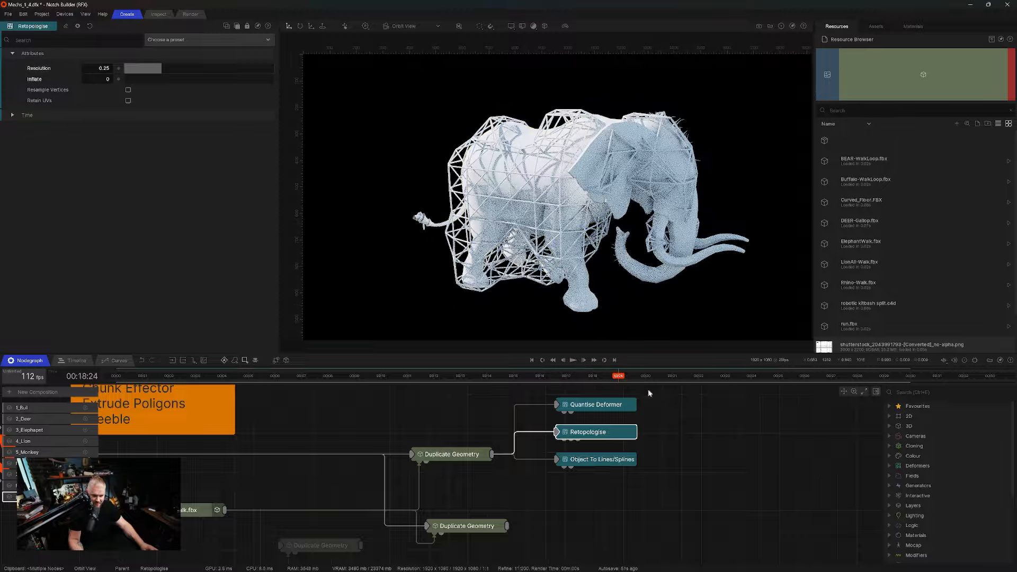
Set the Quantise Deformer's resolution to 2.25 and its displacement to 0.8
click(597, 404)
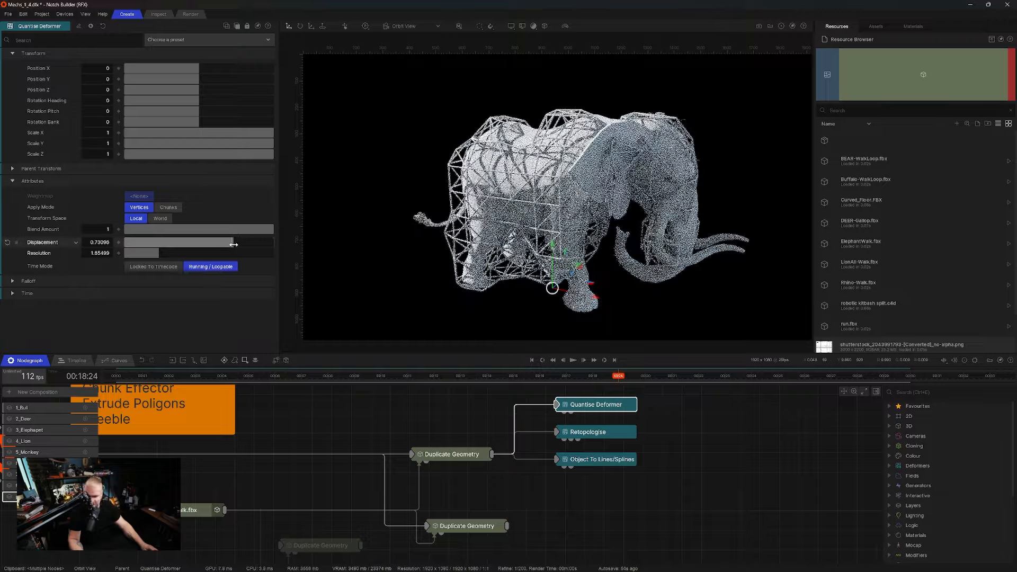
drag(243, 244, 246, 244)
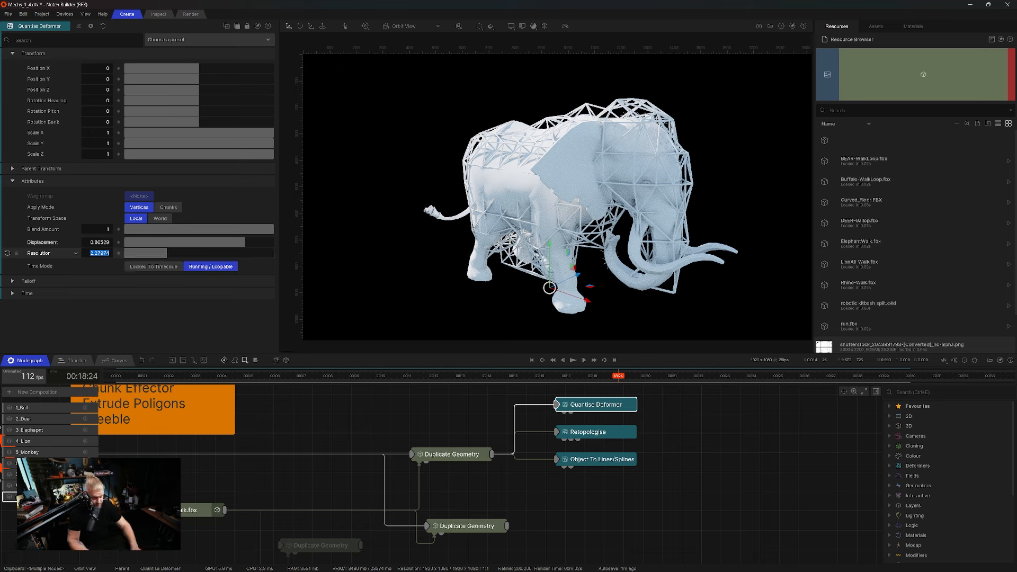
text(5)
key(Return)
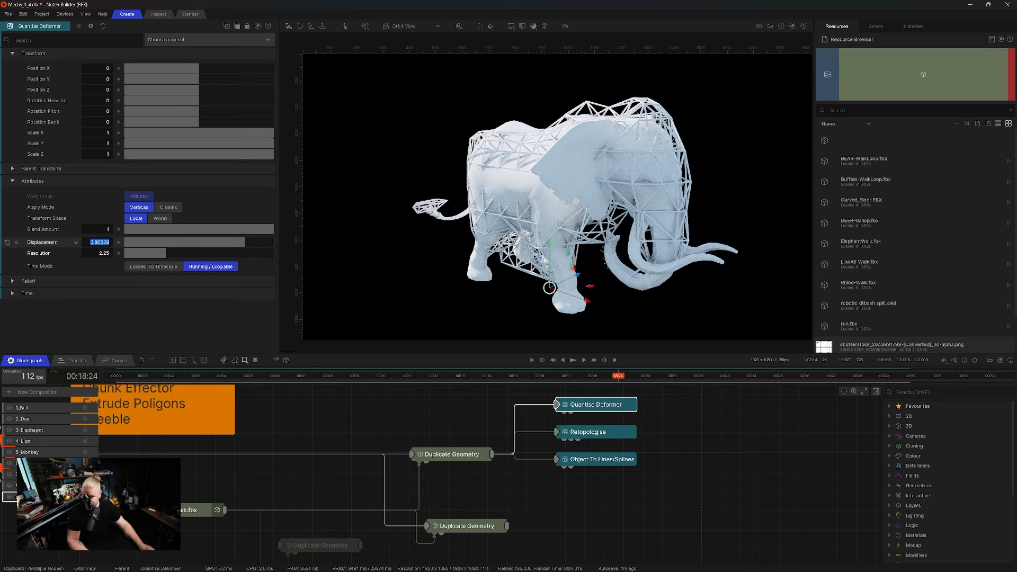
text(0.8)
key(Return)
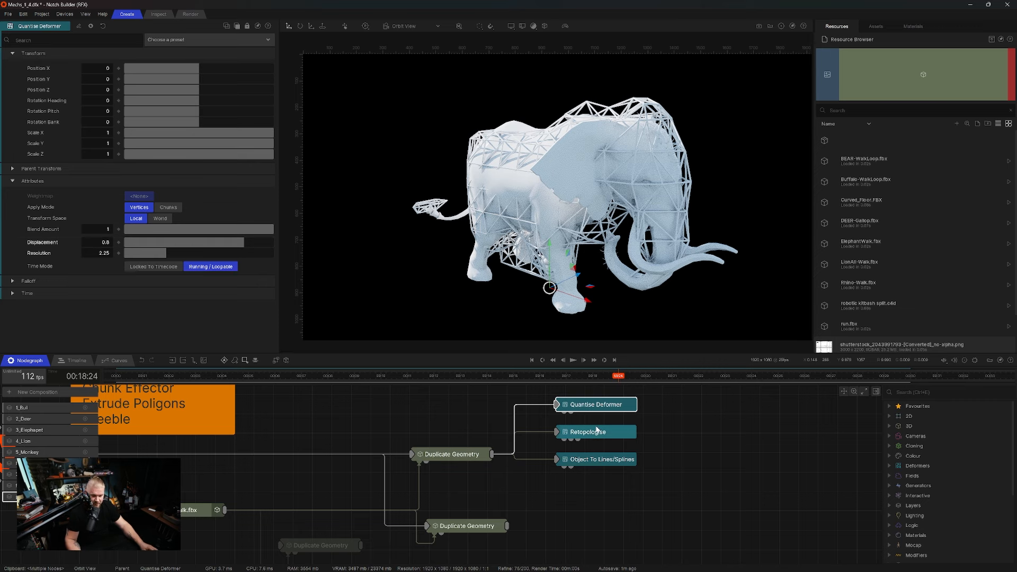
Review the note's list of deformers and align the lower Duplicate Geometry node beneath the upper one
click(594, 433)
click(602, 460)
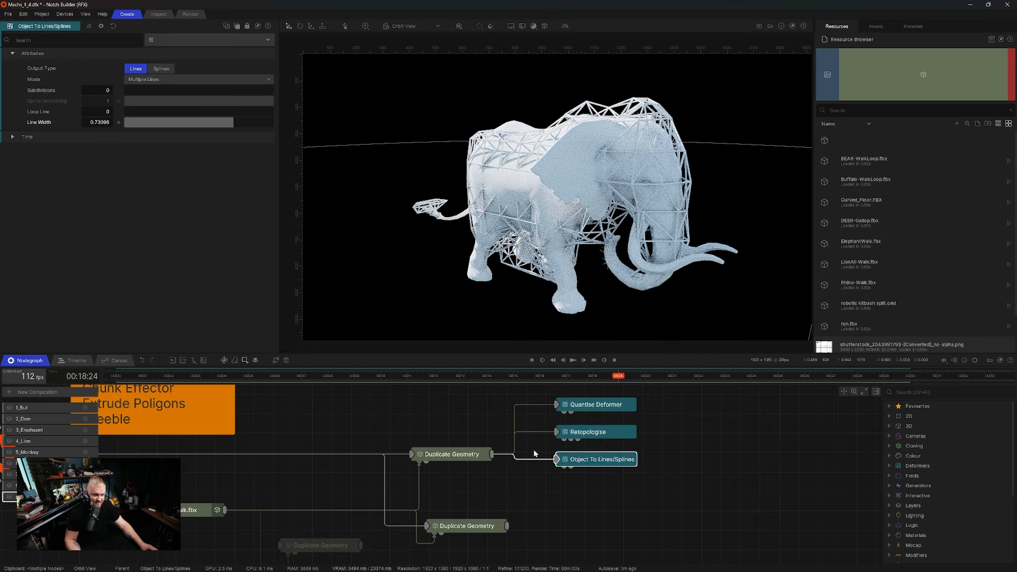
middle_drag(396, 395, 490, 457)
scroll(489, 456, down, 2)
middle_drag(410, 431, 462, 471)
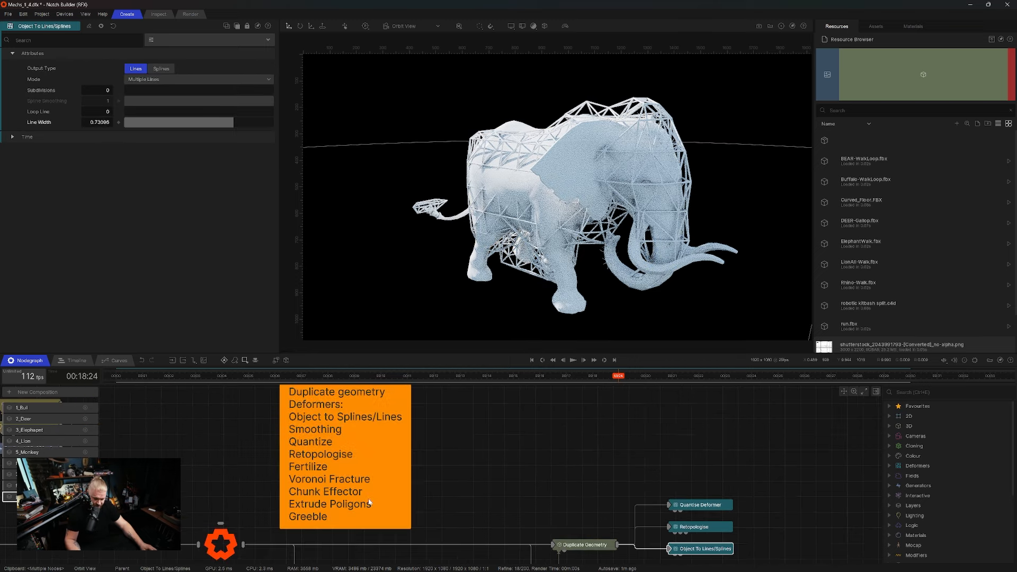
middle_drag(518, 503, 490, 442)
middle_drag(564, 506, 547, 474)
drag(564, 514, 549, 512)
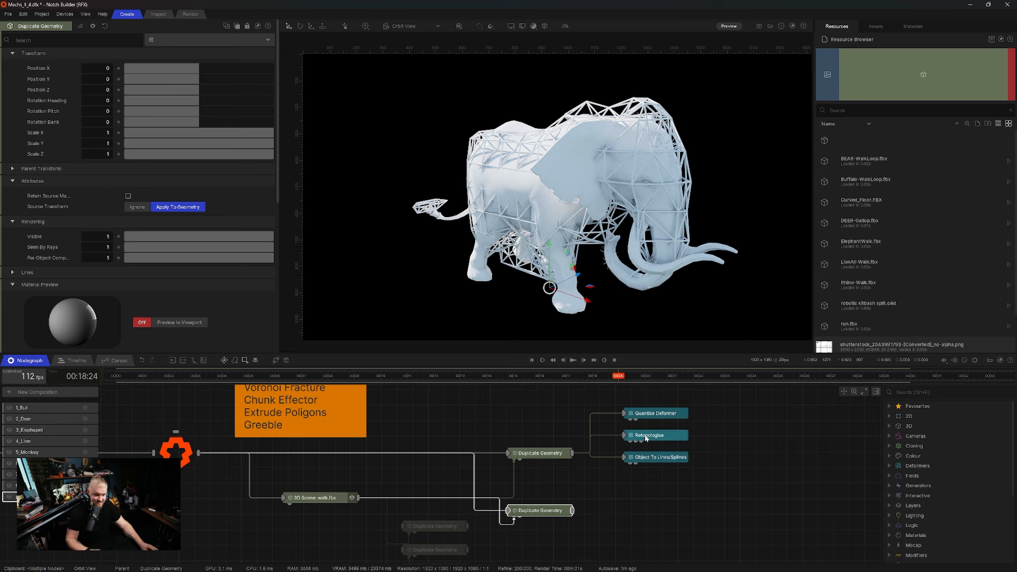
Add an Object To Lines/Splines deformer and connect it under the lower Duplicate Geometry
key(ctrl+space)
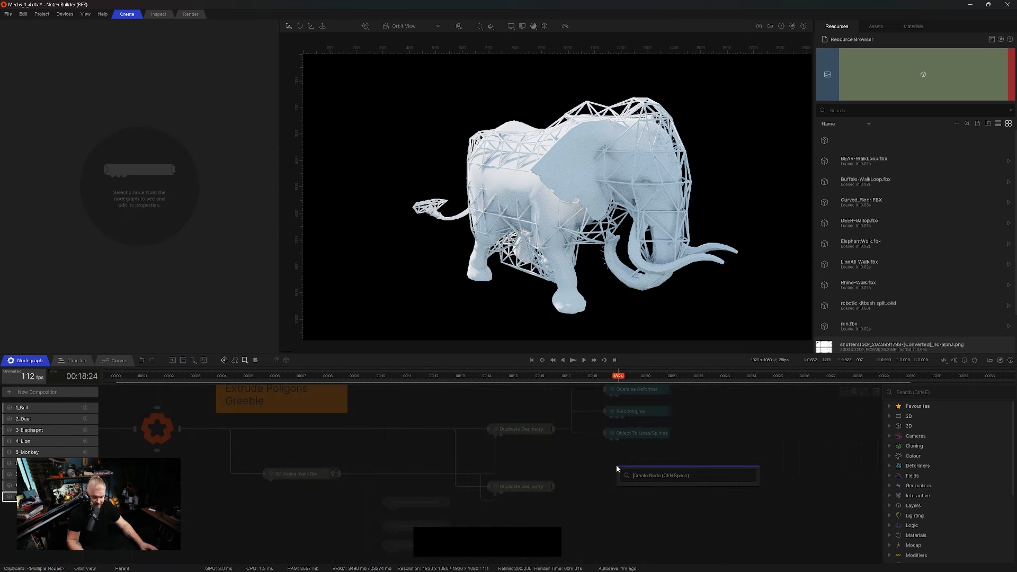
text(sp)
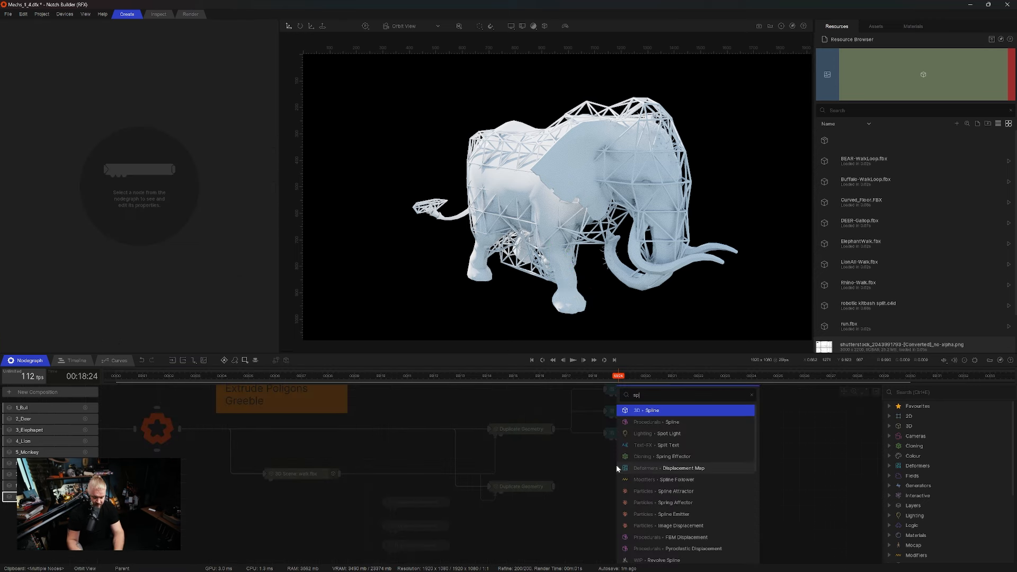
text(lines lin)
key(BackSpace)
key(BackSpace)
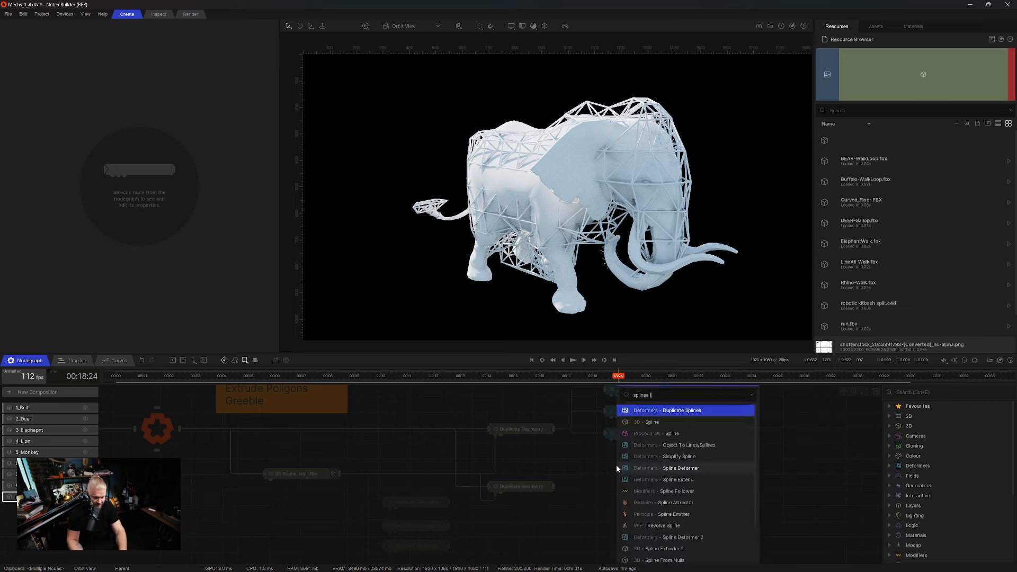
key(Down)
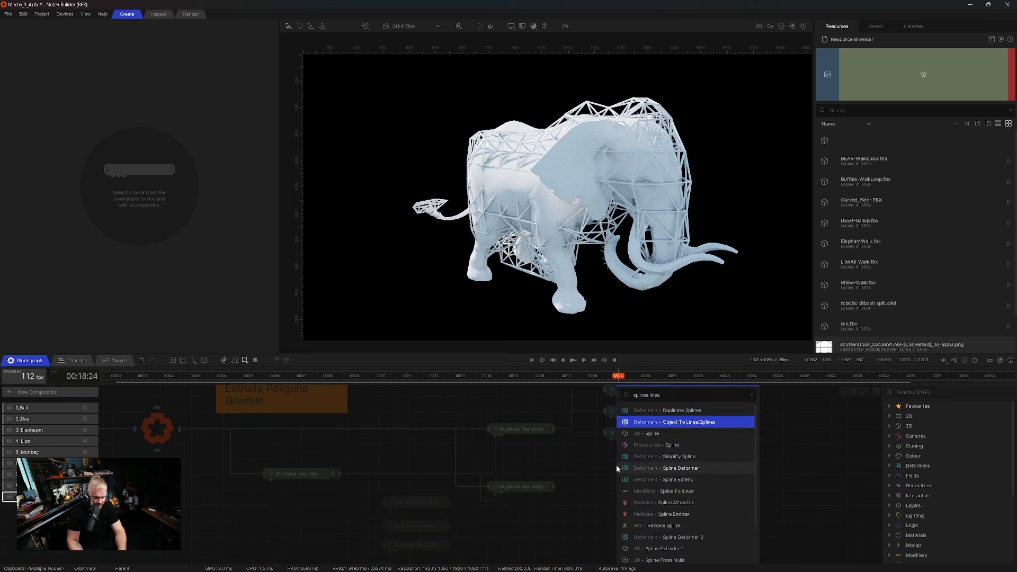
key(Return)
drag(553, 487, 605, 493)
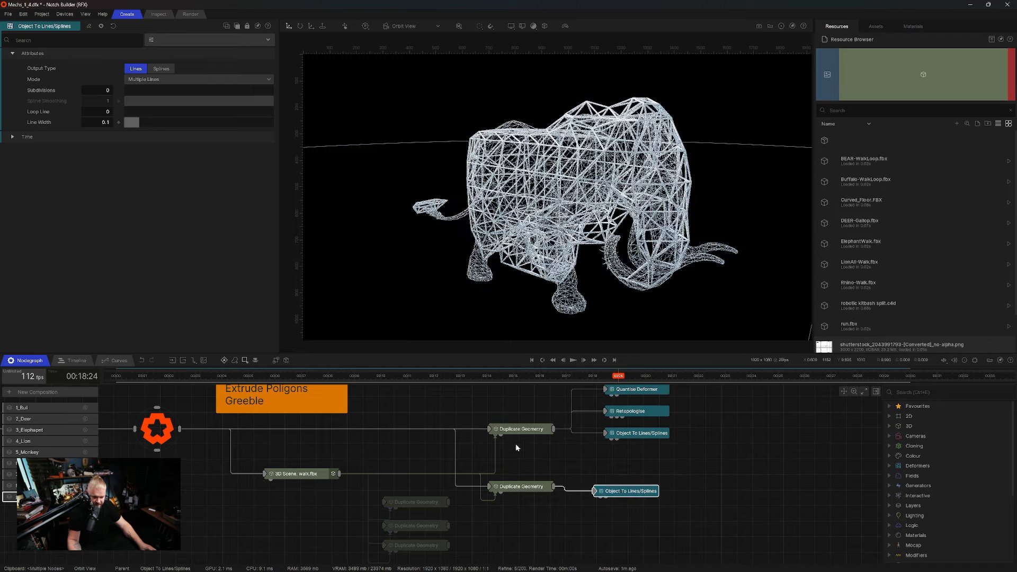
Disable the upper Duplicate Geometry and set the lower branch's Object To Lines/Splines line width to about 0.45
click(526, 430)
key(ctrl+1)
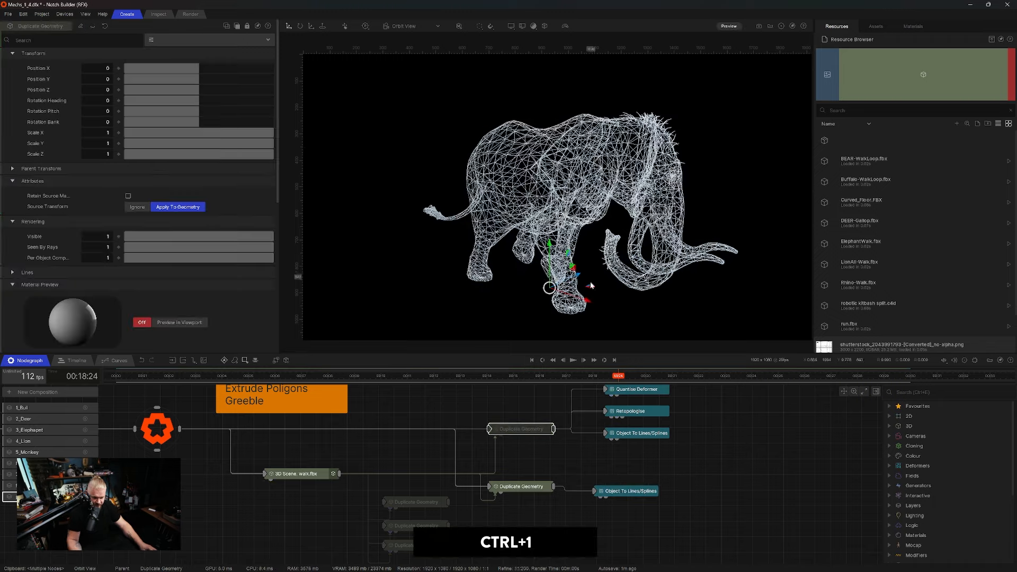
click(530, 487)
click(625, 491)
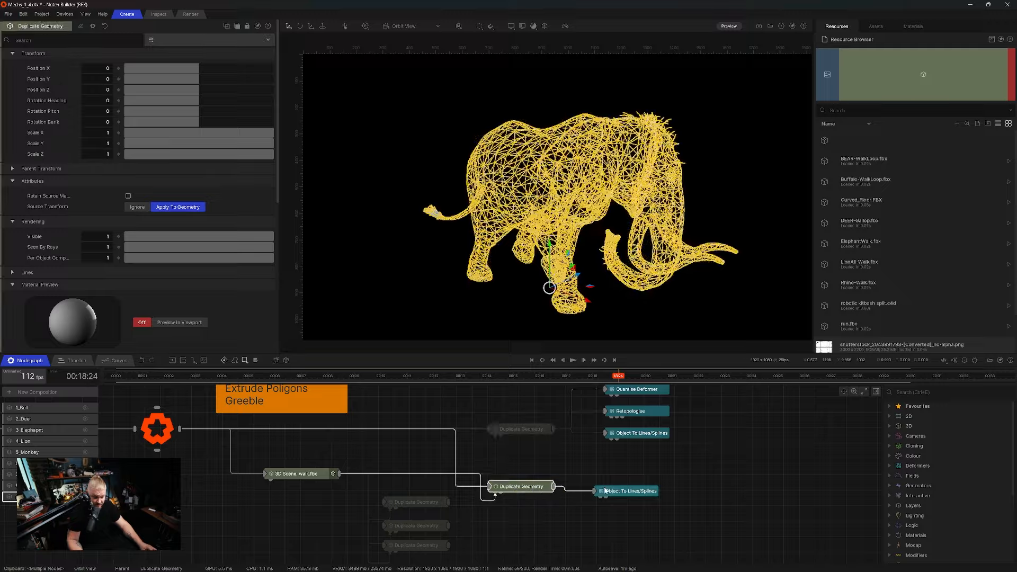
drag(134, 122, 192, 122)
alt+drag(582, 242, 643, 218)
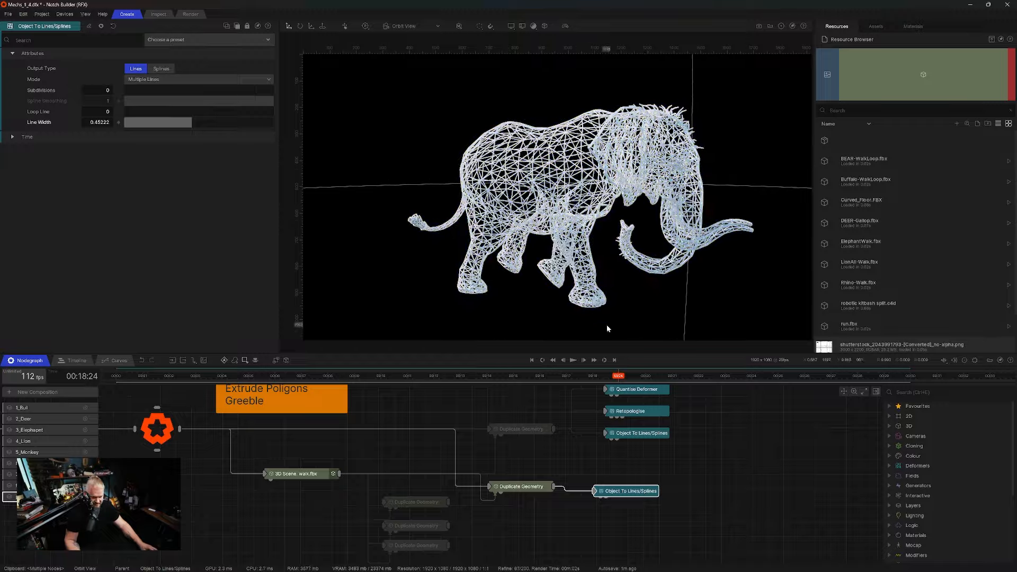
Add a Fertilize deformer, place it below Object To Lines/Splines and connect it to the lower Duplicate Geometry
middle_drag(480, 413, 547, 491)
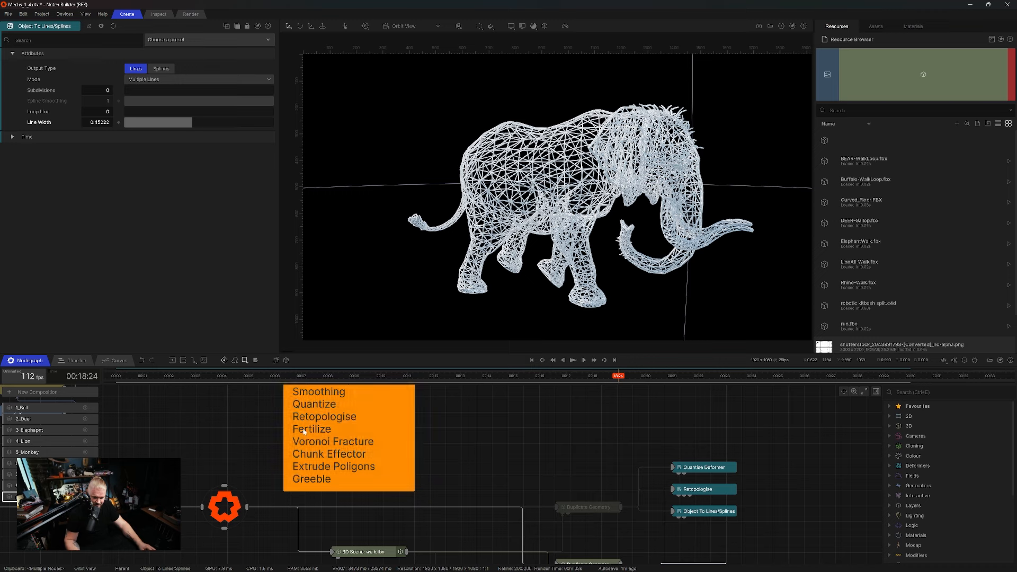
middle_drag(609, 470, 591, 447)
key(ctrl+space)
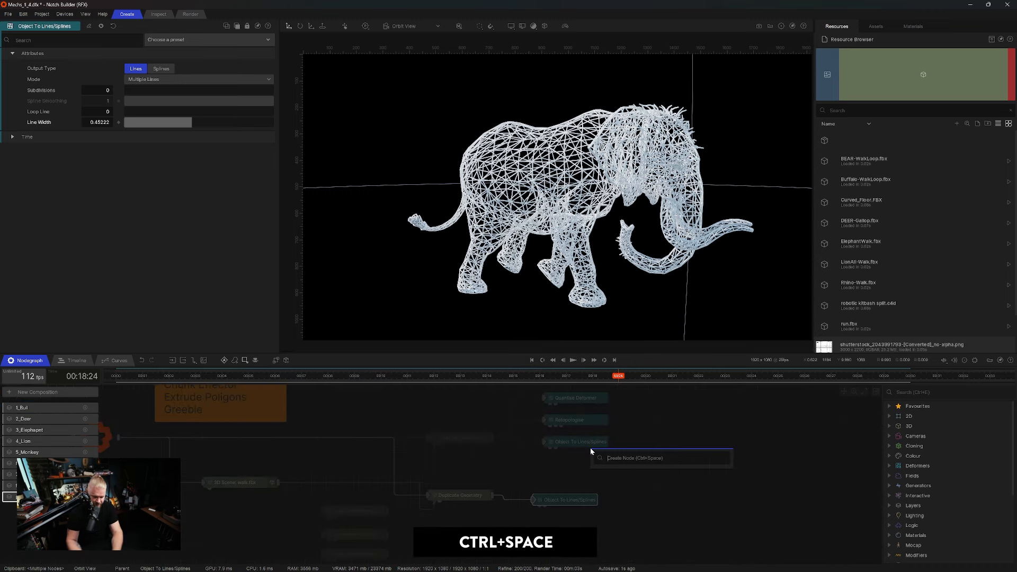
text(fertili)
key(Return)
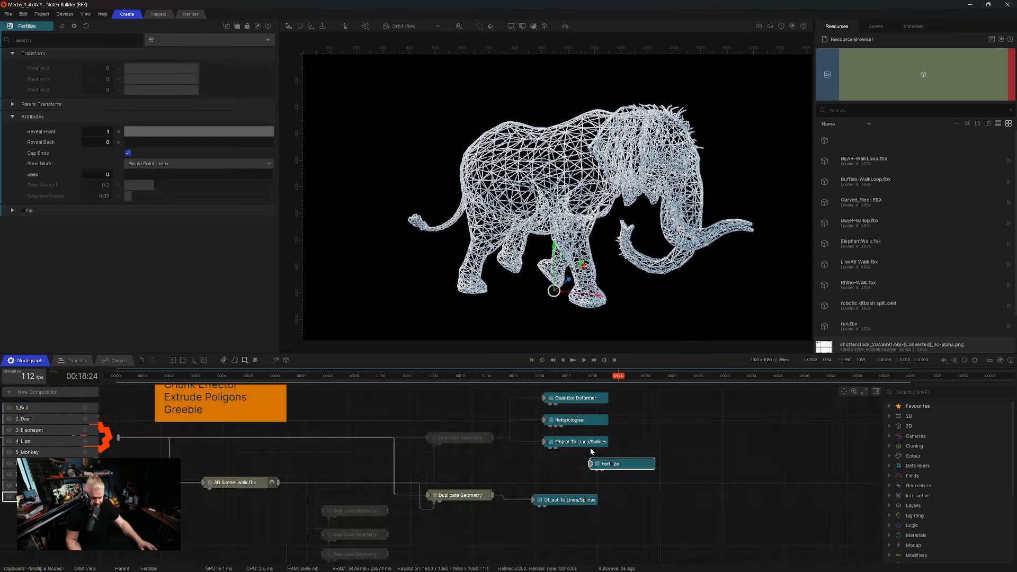
drag(608, 461, 558, 520)
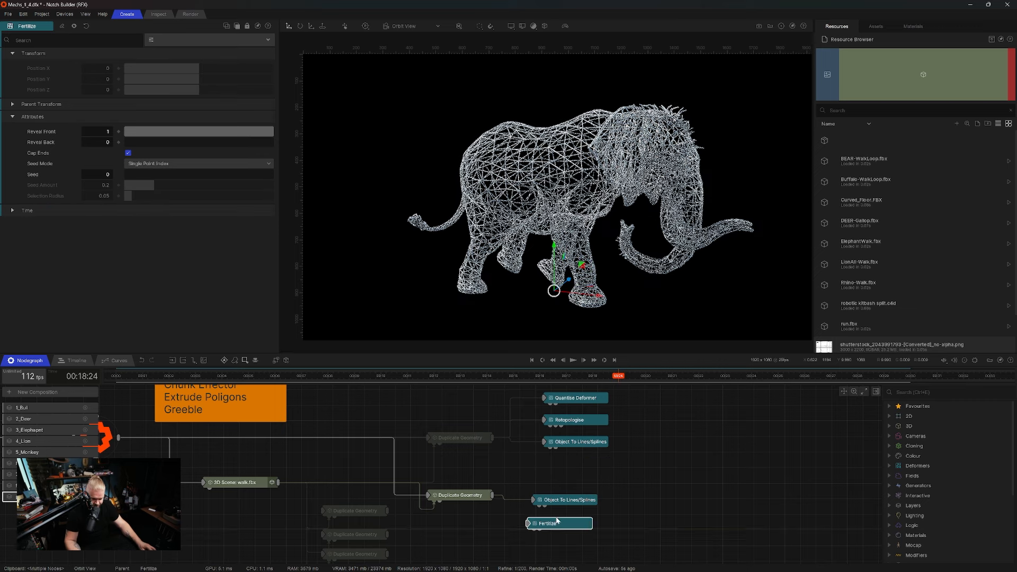
drag(492, 496, 549, 528)
Set Fertilize's seed mode to Random Points, Reveal Front to about 0.5 and Reveal Back to about 0.23
click(154, 163)
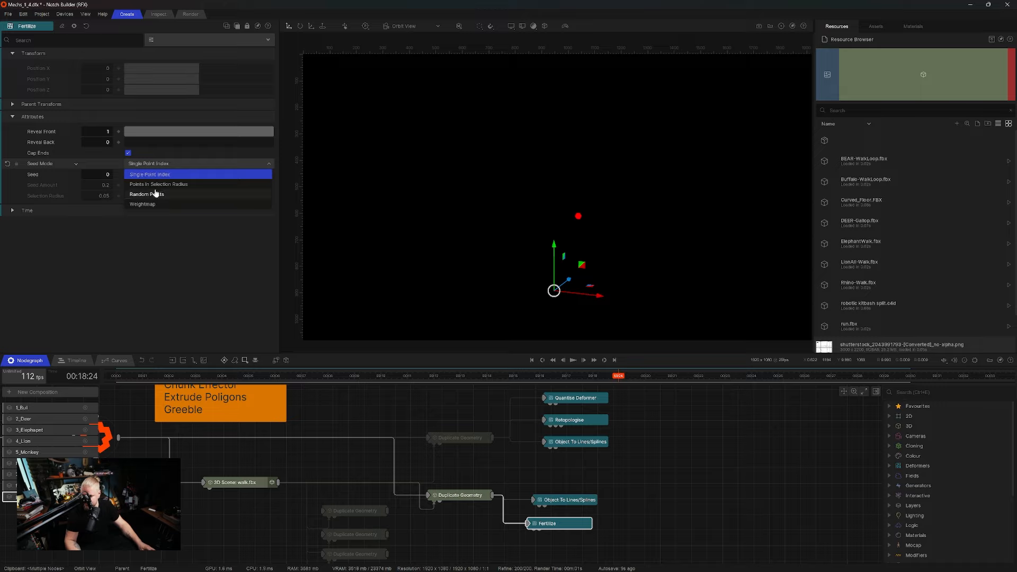
click(155, 194)
mouse_move(138, 142)
mouse_down()
mouse_move(219, 132)
mouse_move(134, 141)
mouse_up()
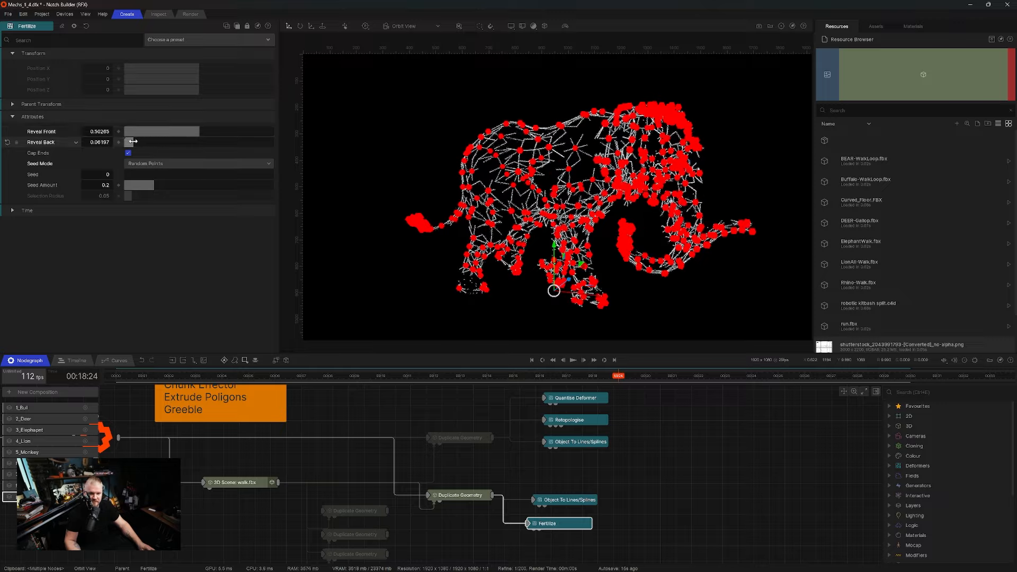
mouse_move(199, 133)
mouse_down()
mouse_move(186, 133)
mouse_move(199, 134)
mouse_up()
drag(133, 142, 159, 143)
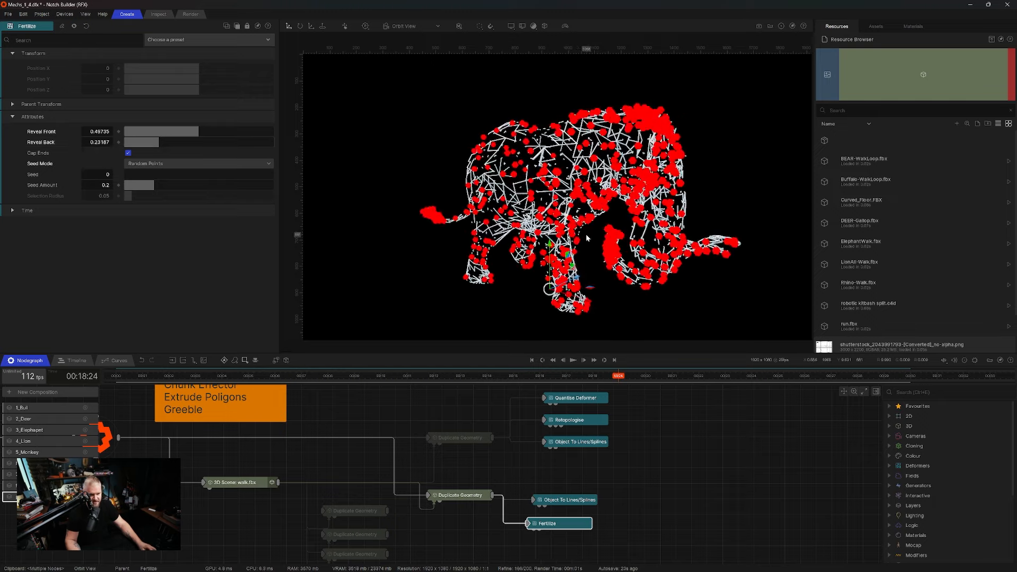
Add a Quantise Deformer and connect it to the lower Duplicate Geometry, above Object To Lines/Splines
click(612, 501)
key(ctrl+space)
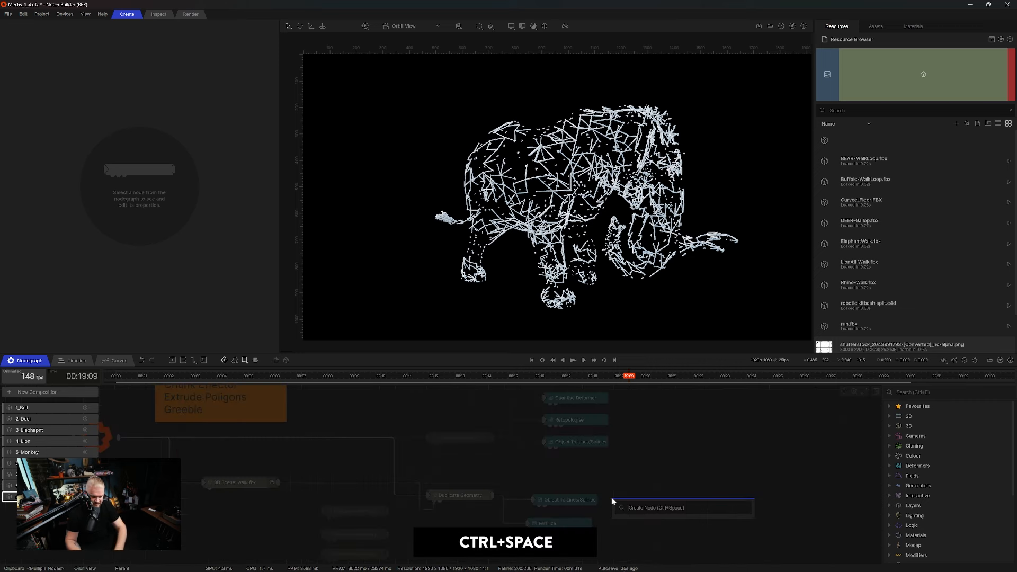
text(quant)
key(Down)
key(Down)
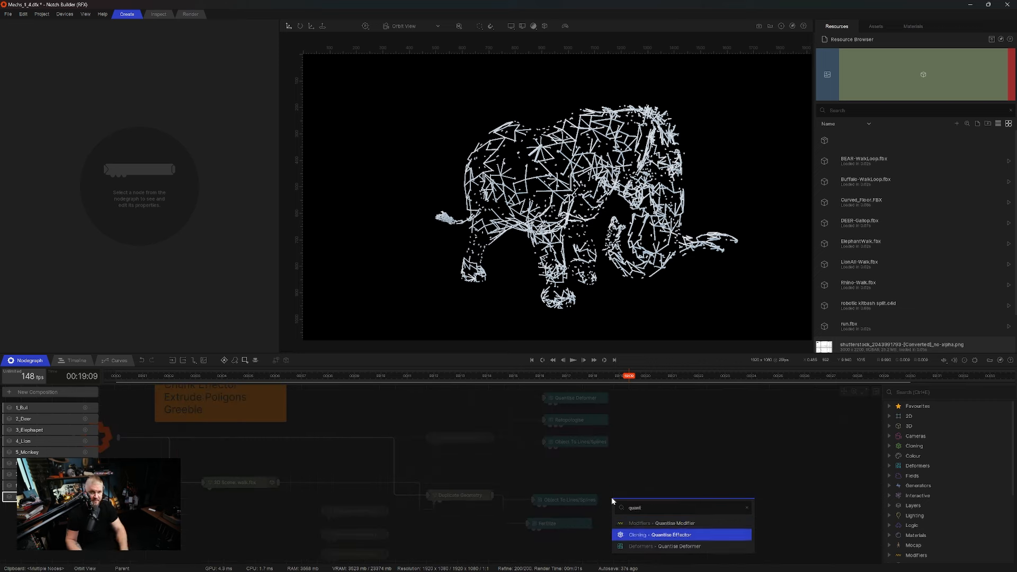
key(Return)
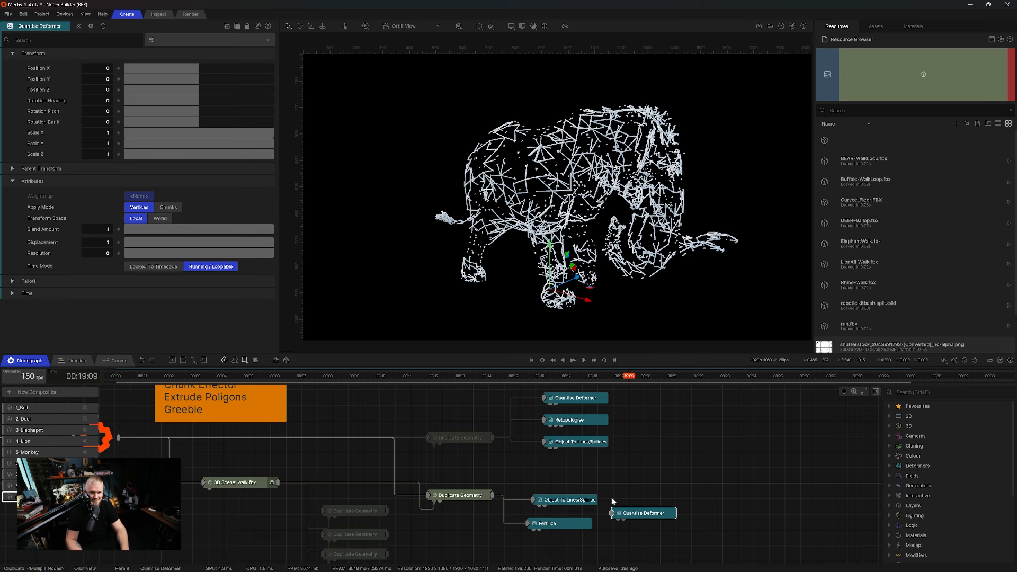
drag(621, 513, 527, 478)
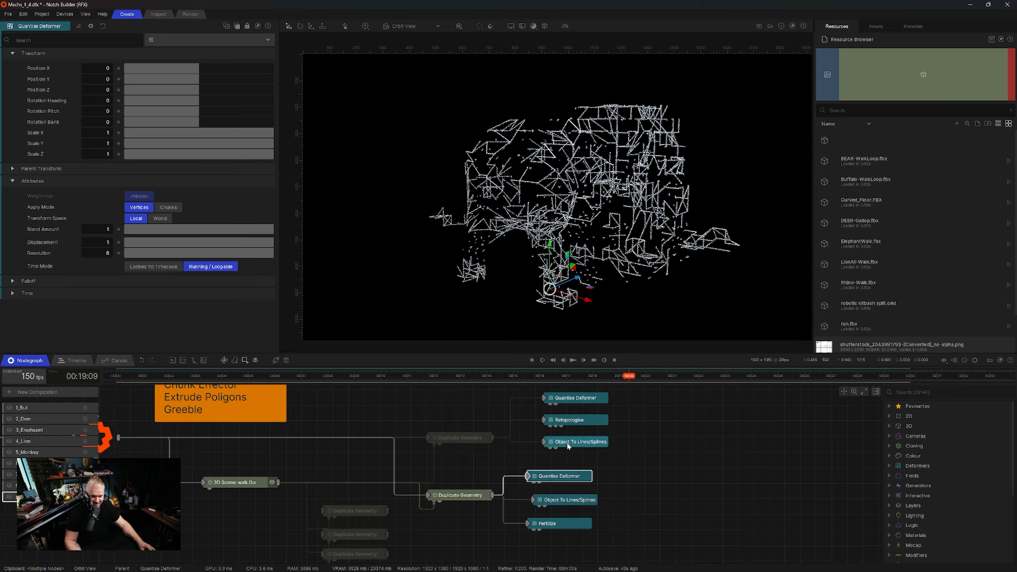
Set the new Quantise Deformer's resolution to 4 and displacement to about 0.63, and move Fertilize above it
mouse_move(228, 254)
mouse_down()
mouse_move(195, 254)
mouse_move(217, 242)
mouse_up()
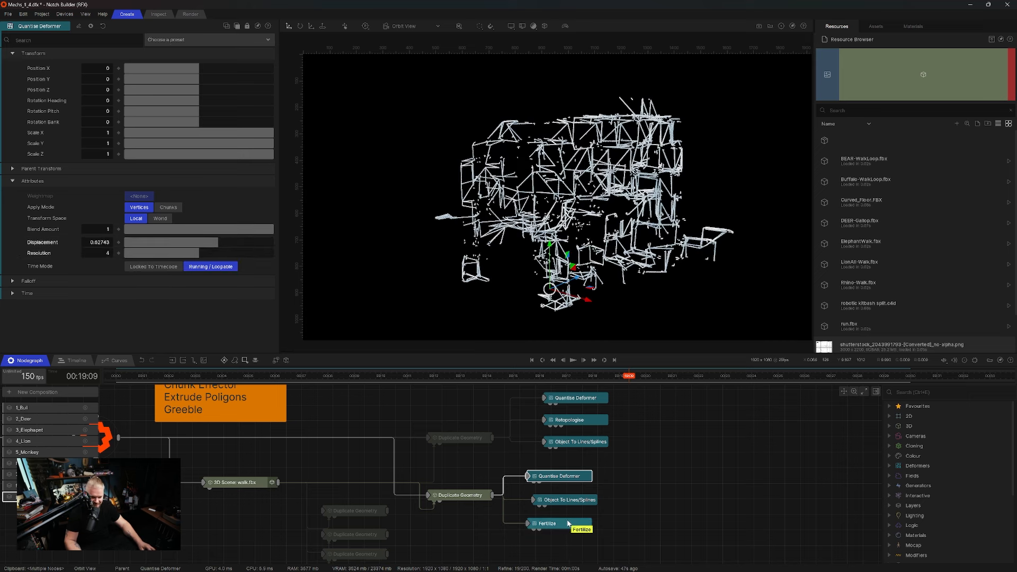
drag(624, 468, 494, 507)
drag(574, 510, 574, 465)
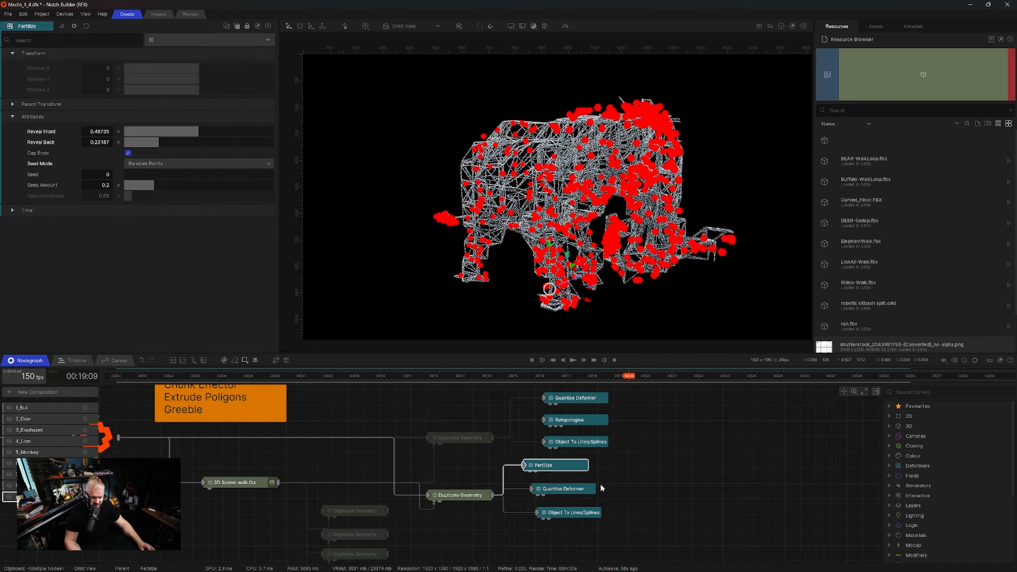
Set Fertilize's Reveal Front to about 0.53 and Reveal Back to about 0.31, and the lower Quantise Deformer's Displacement to about 0.23 and Resolution to about 1.81
click(669, 511)
click(556, 466)
drag(159, 142, 167, 145)
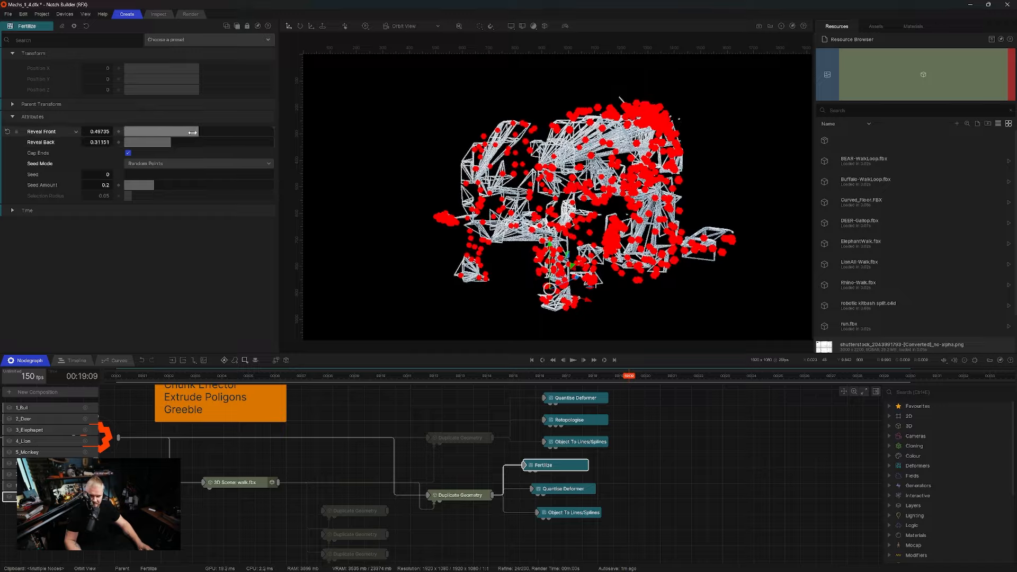
click(653, 479)
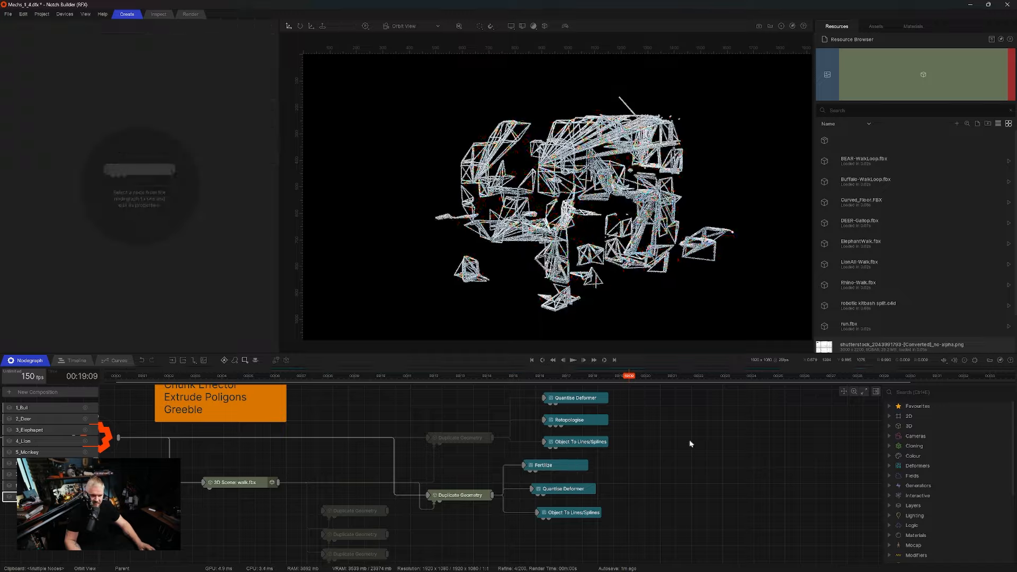
click(561, 490)
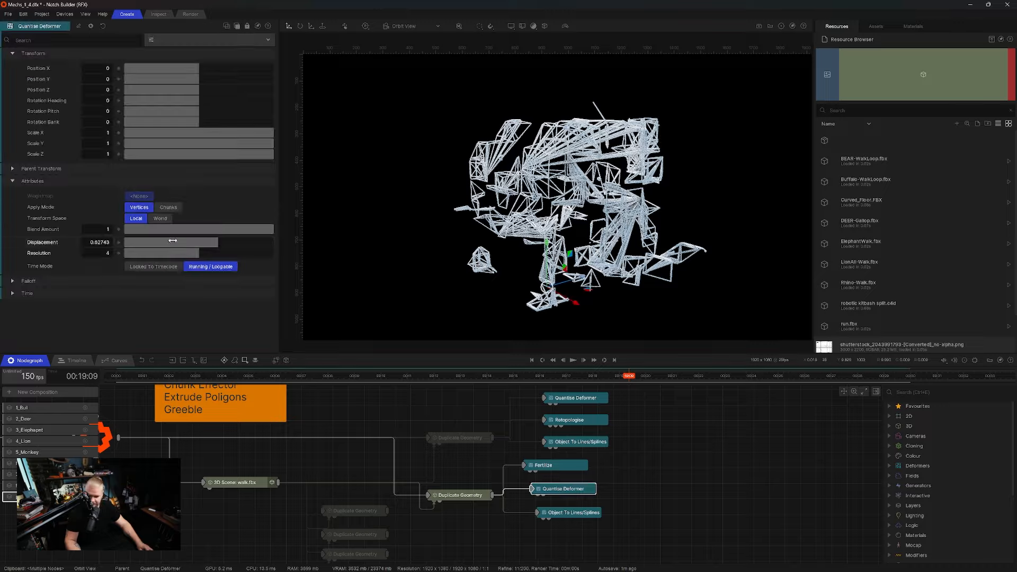
drag(191, 254, 151, 247)
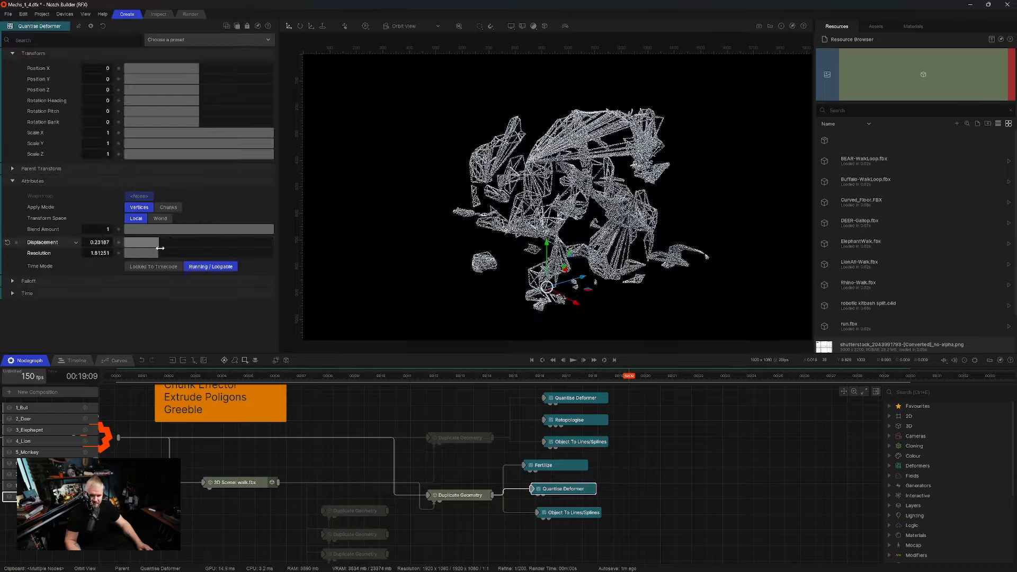
Connect the greyed-out upper Duplicate Geometry to the root again so its branch renders
click(460, 438)
key(ctrl+r)
click(675, 432)
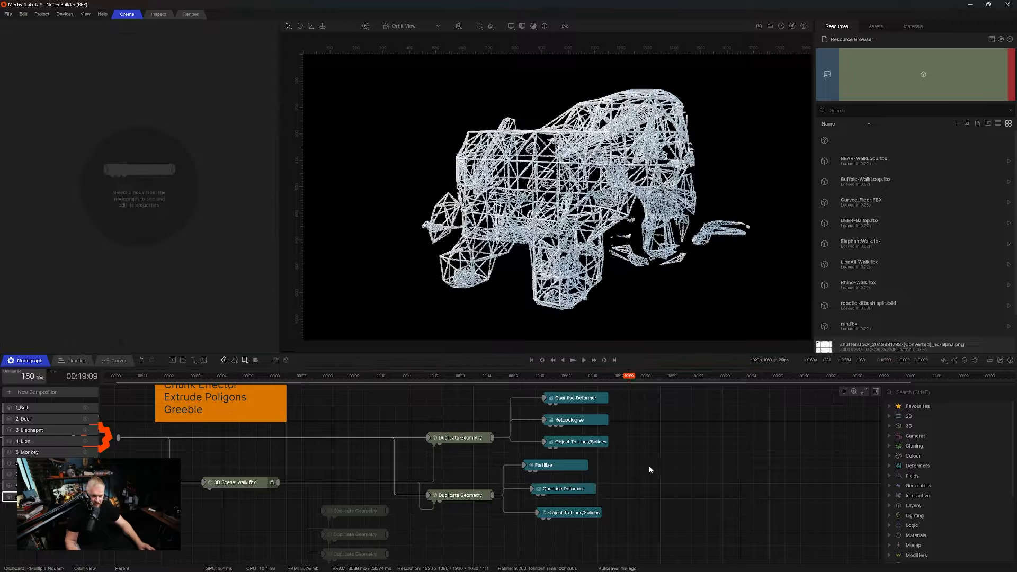
Place a spare Duplicate Geometry below the two active ones and connect it to the root
middle_drag(415, 534, 418, 508)
drag(362, 489, 466, 514)
key(ctrl+r)
key(ctrl+1)
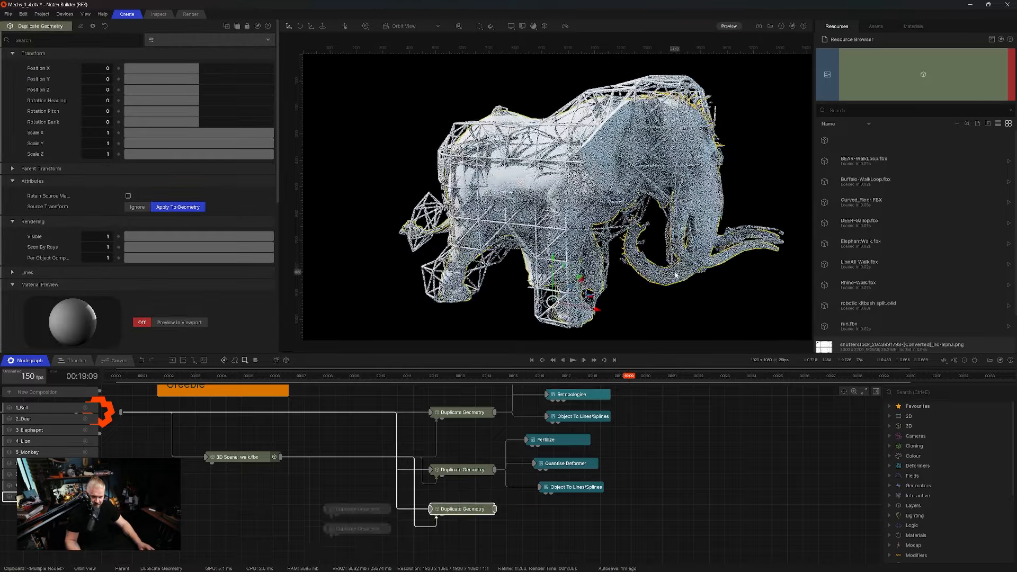
Line up the middle branch's Fertilize, Quantise Deformer and Object To Lines/Splines nodes in a column, and select the upper branch's three deformers
drag(568, 439, 549, 497)
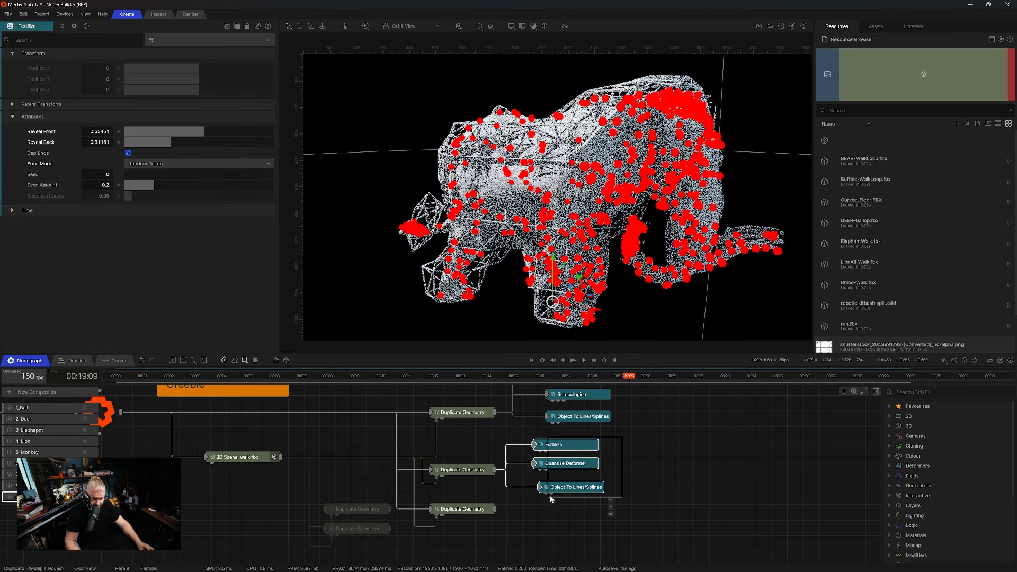
click(611, 512)
middle_drag(639, 430, 631, 519)
drag(639, 432, 457, 465)
drag(631, 404, 582, 471)
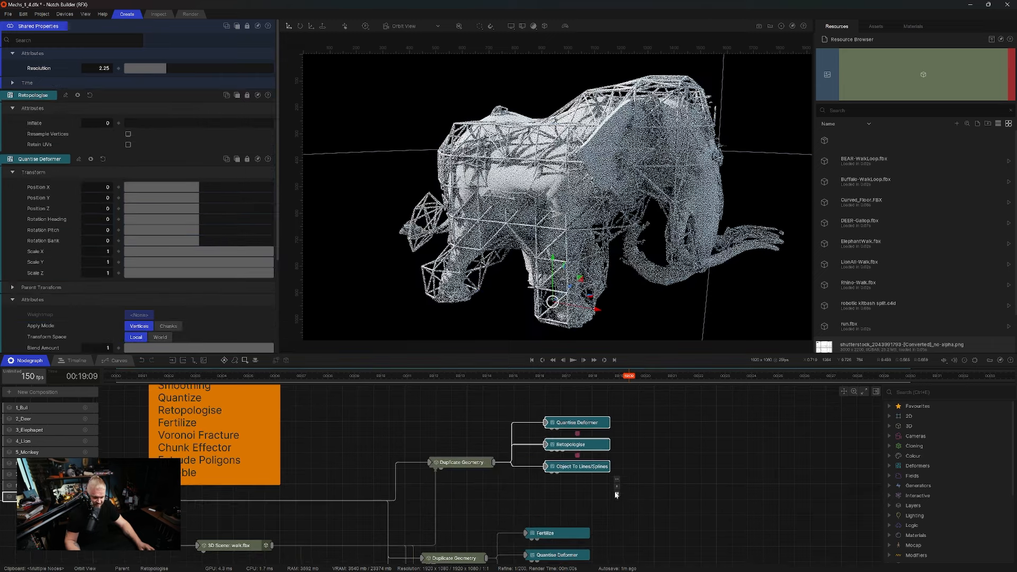
scroll(604, 497, down, 3)
scroll(613, 476, down, 2)
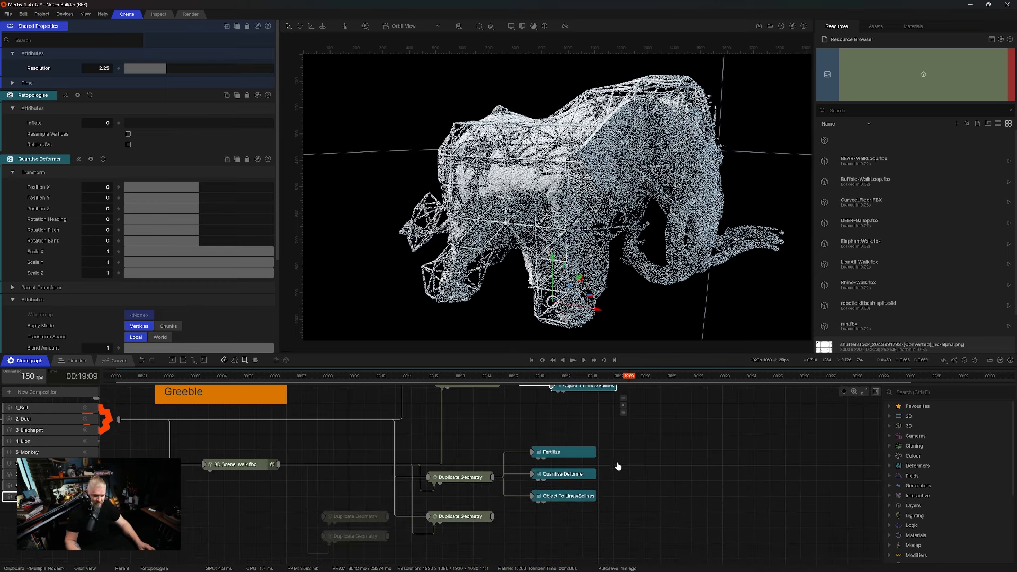
Set Fertilize's Reveal Front to 0.5 and Reveal Back to 0.2
click(561, 452)
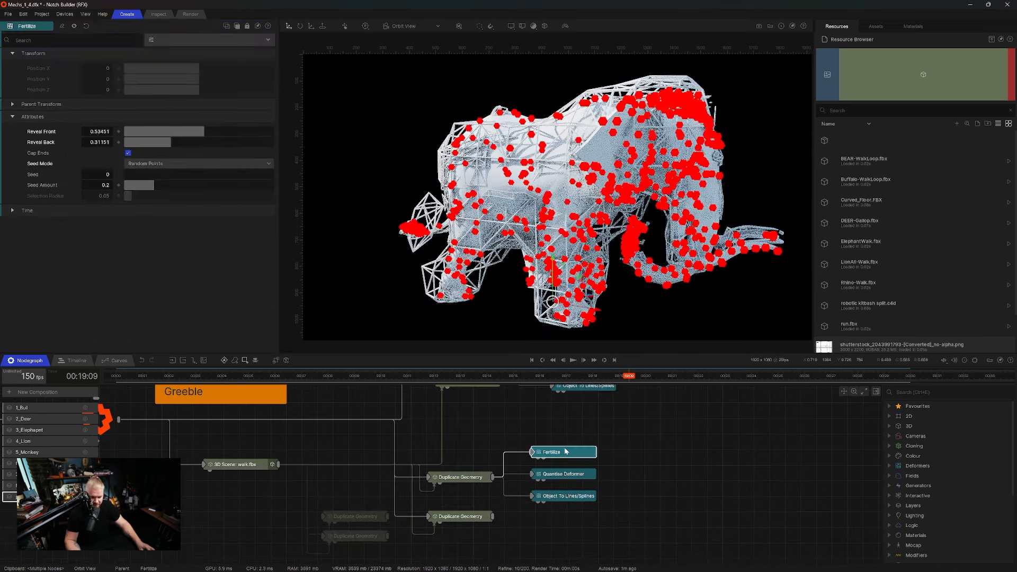
drag(169, 143, 202, 139)
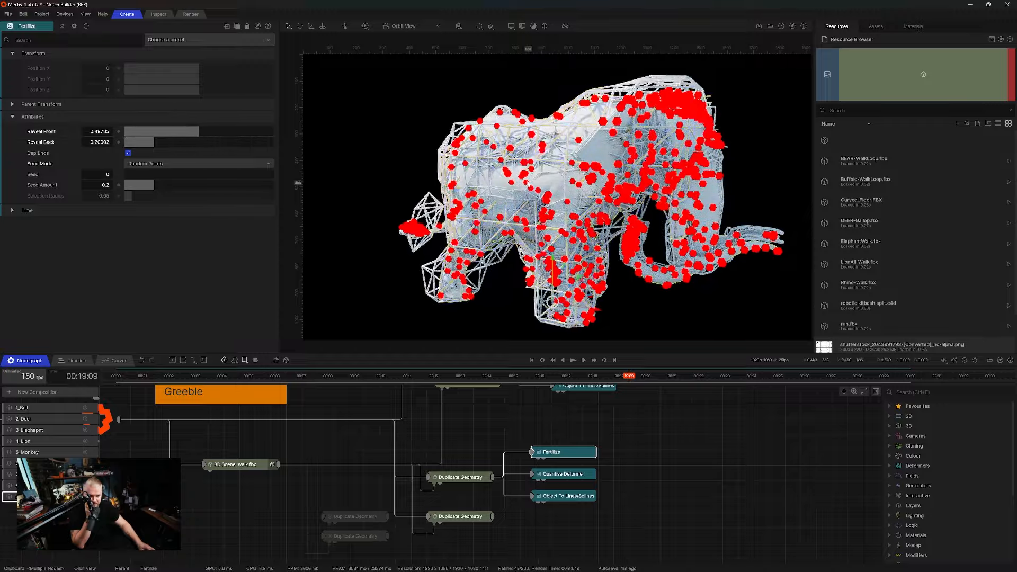
text(0.5)
key(Return)
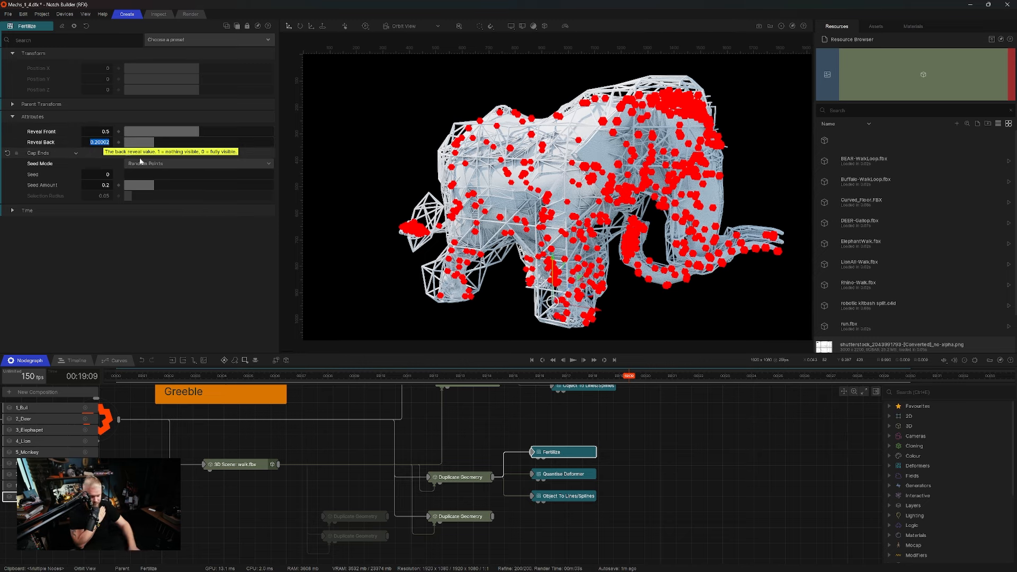
text(0.2)
key(Return)
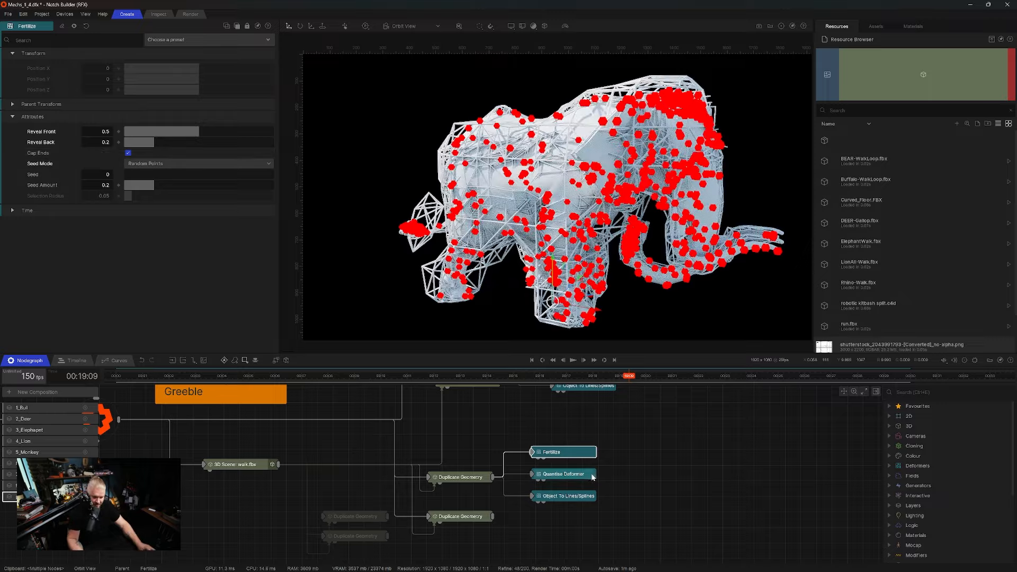
Set the Displacement to 0.23 and the Resolution to 1.8 on the middle branch's Quantise Deformer
click(592, 476)
drag(165, 245, 154, 256)
key(ctrl+z)
click(100, 242)
text(0.23)
key(Return)
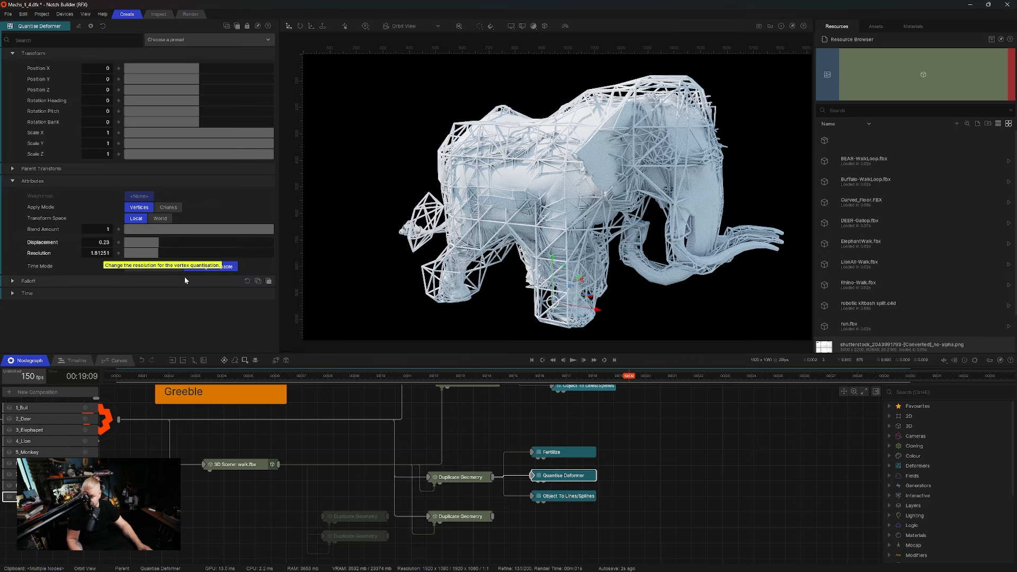
text(1.8)
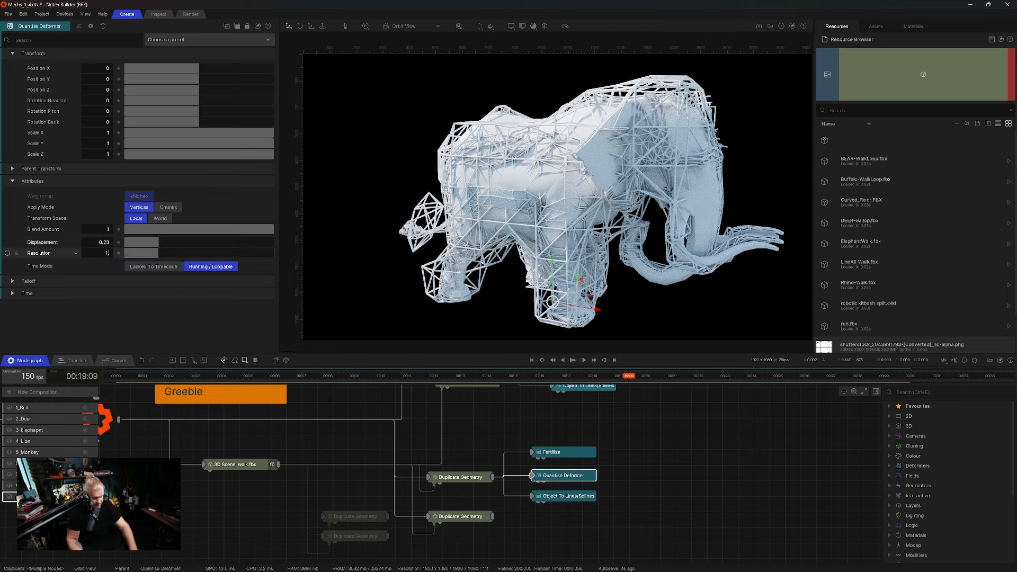
key(Return)
Set the Line Width of the middle branch's Object To Lines/Splines to about 1.14 and play the animation briefly
click(565, 498)
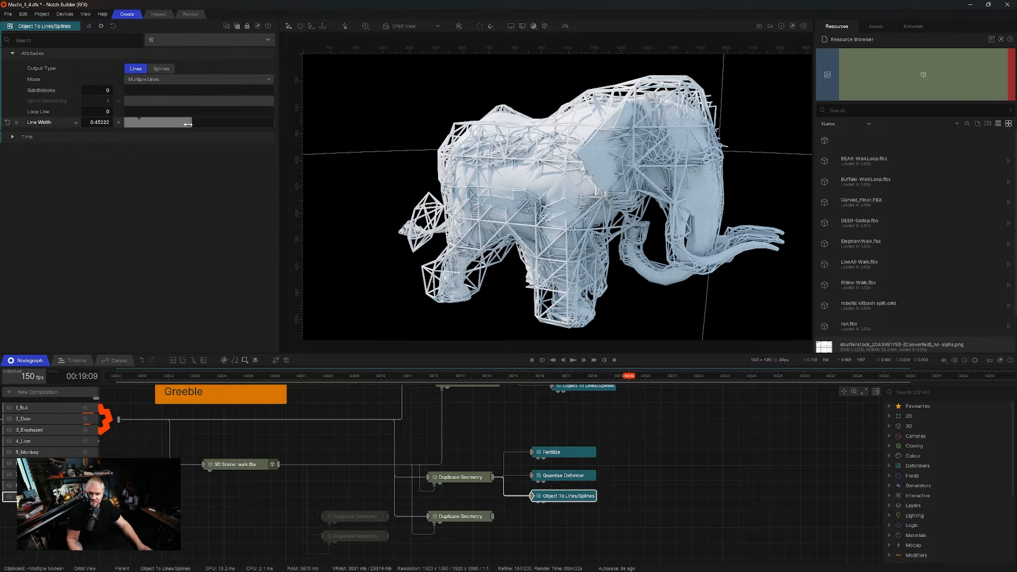
drag(197, 123, 294, 125)
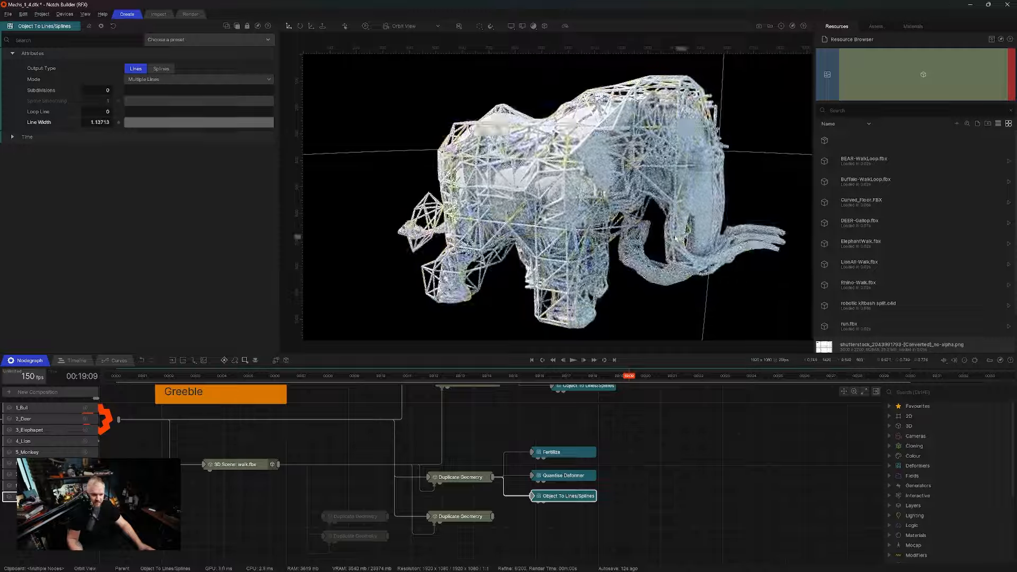
key(space)
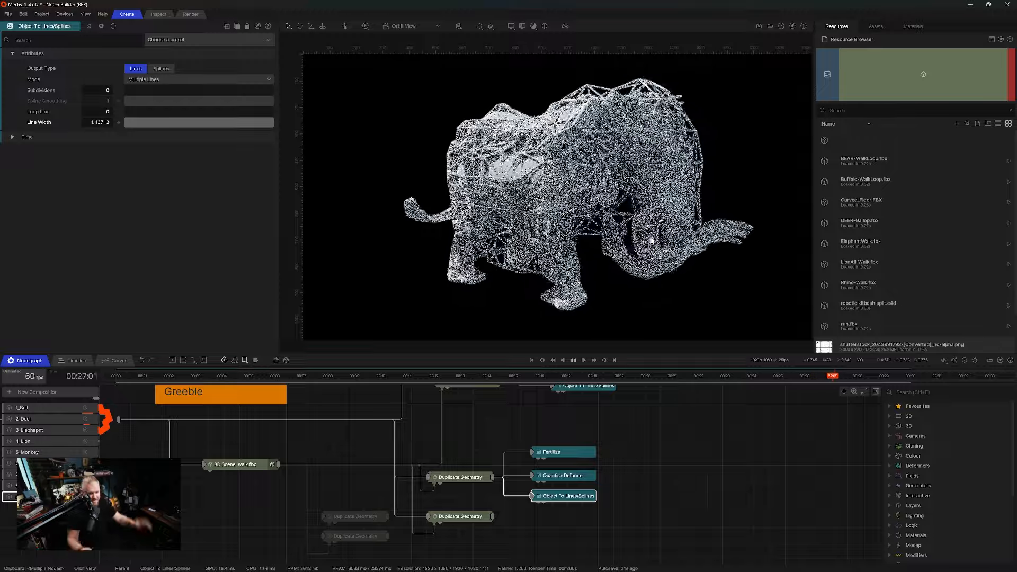
key(space)
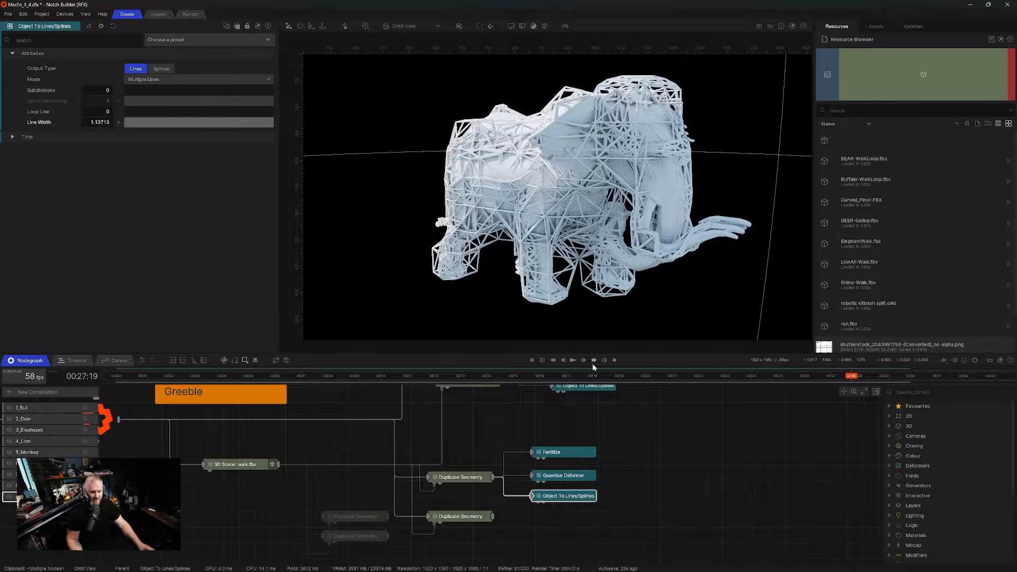
Move the lowest active Duplicate Geometry further down, away from the middle branch, and check the note listing the deformers
middle_drag(517, 521, 521, 505)
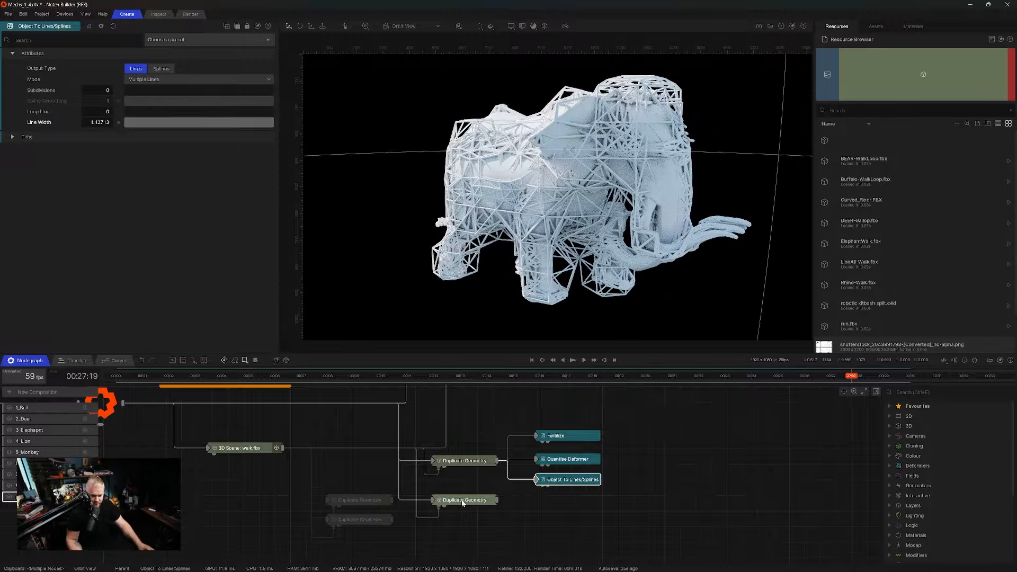
drag(461, 500, 460, 529)
middle_drag(486, 433, 681, 544)
middle_drag(609, 443, 657, 501)
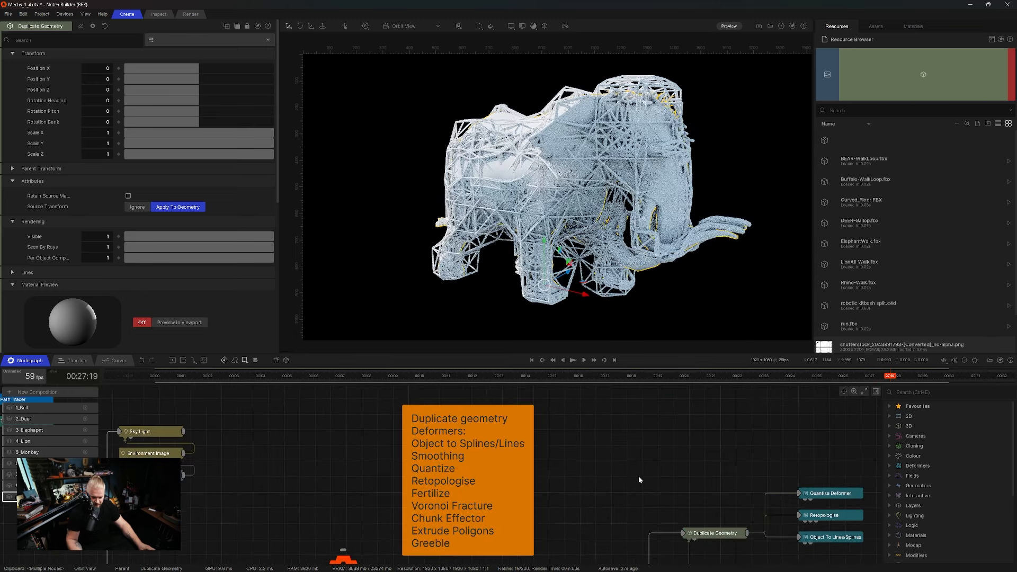
middle_drag(445, 539, 442, 504)
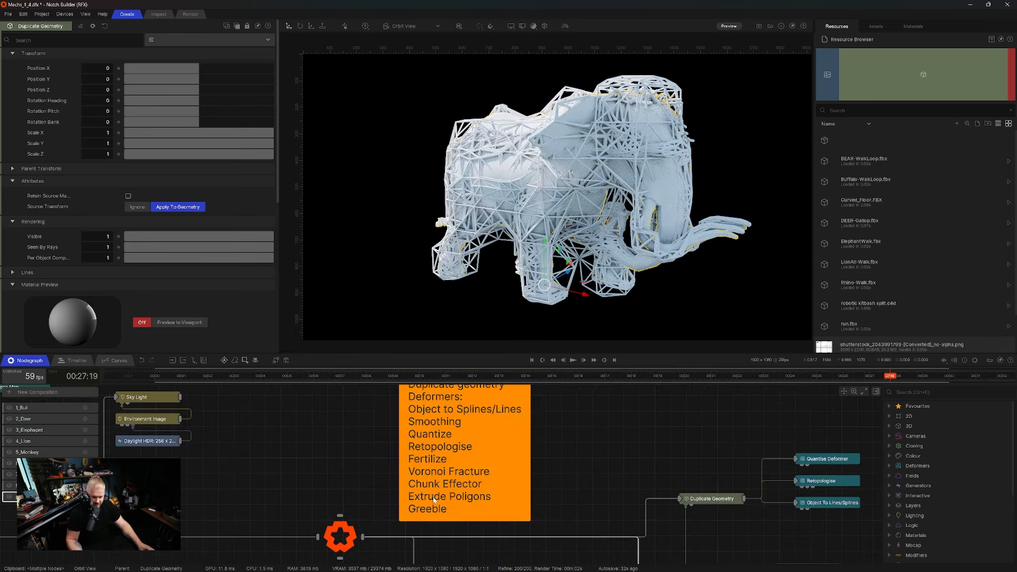
middle_drag(554, 516, 456, 440)
middle_drag(536, 505, 385, 403)
Add a Greeble deformer and connect it to the lowest active Duplicate Geometry
key(ctrl+space)
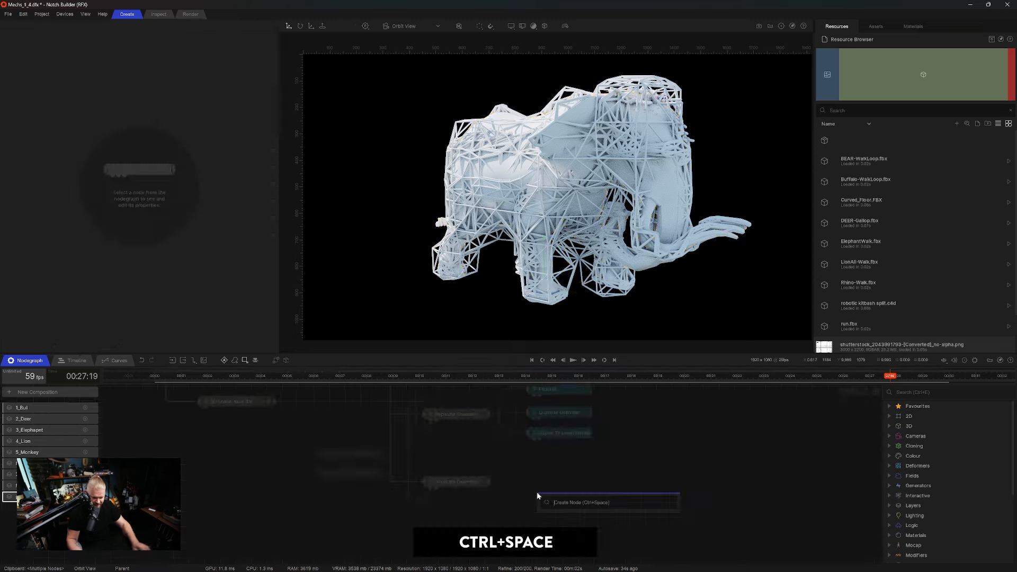
text(gree)
key(Return)
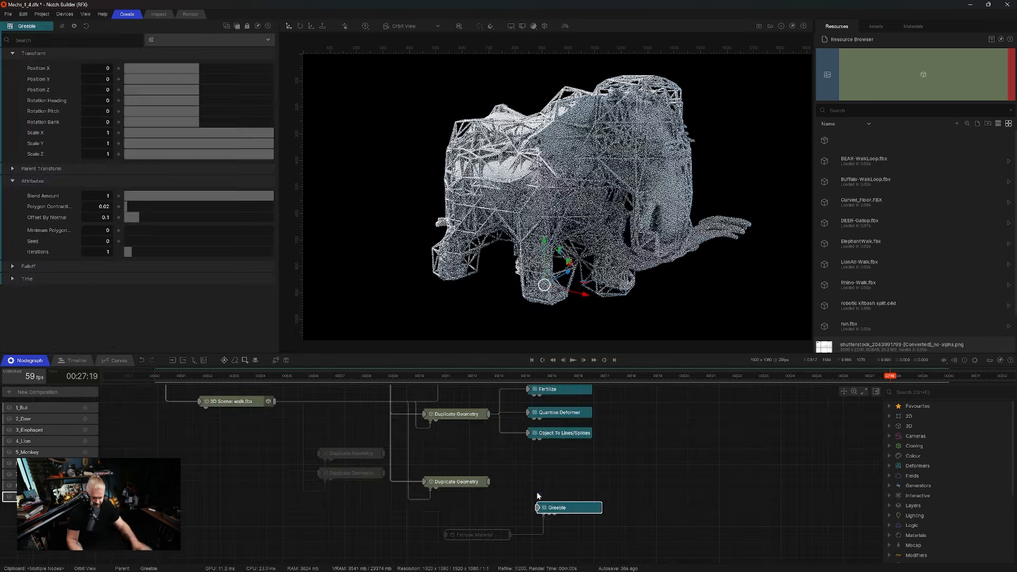
drag(561, 504, 551, 477)
drag(488, 483, 522, 478)
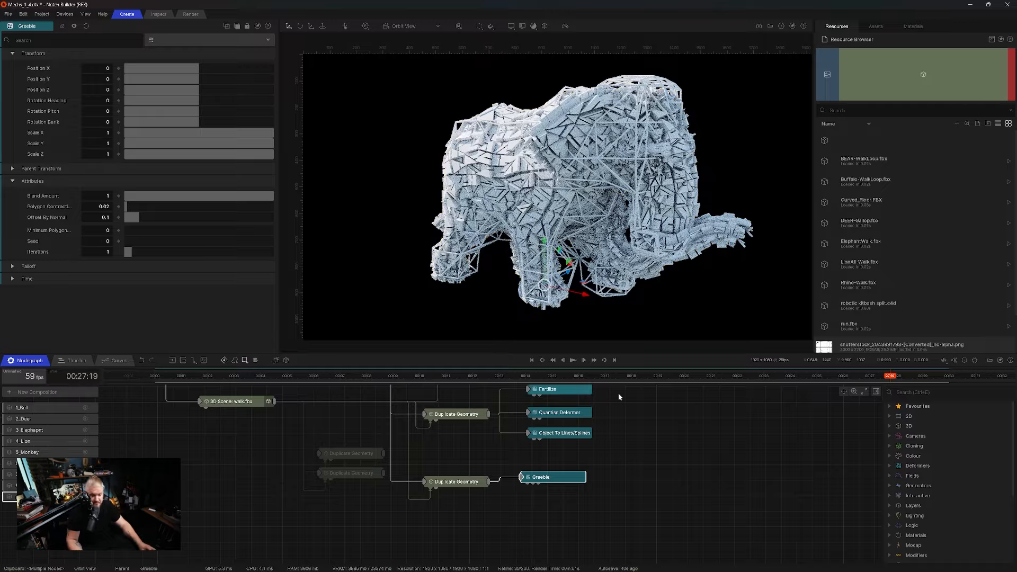
Set Greeble's Blend Amount to about 0.28, Polygon Contraction to about 0.16 and Offset By Normal to about 0.05, and preview the animation
drag(126, 207, 128, 206)
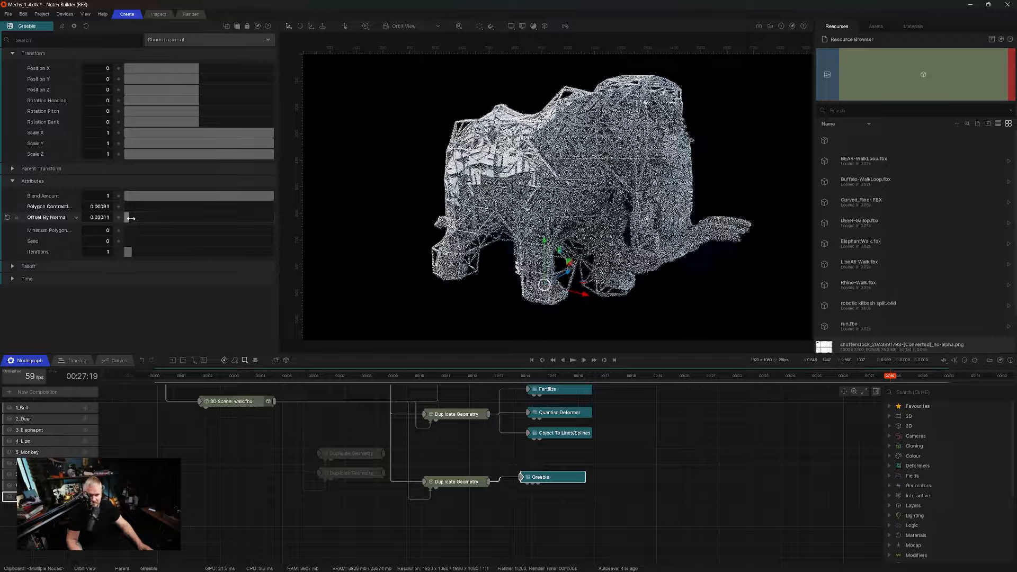
mouse_move(125, 219)
mouse_down()
mouse_move(139, 203)
mouse_move(159, 207)
mouse_move(135, 217)
mouse_up()
scroll(535, 238, up, 5)
drag(593, 232, 582, 261)
key(space)
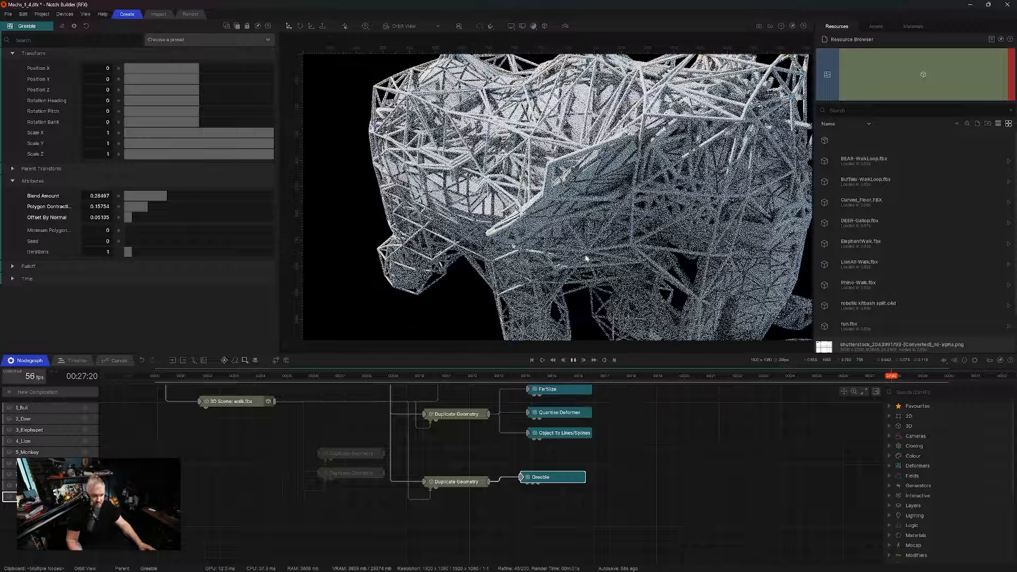
key(space)
drag(638, 249, 540, 191)
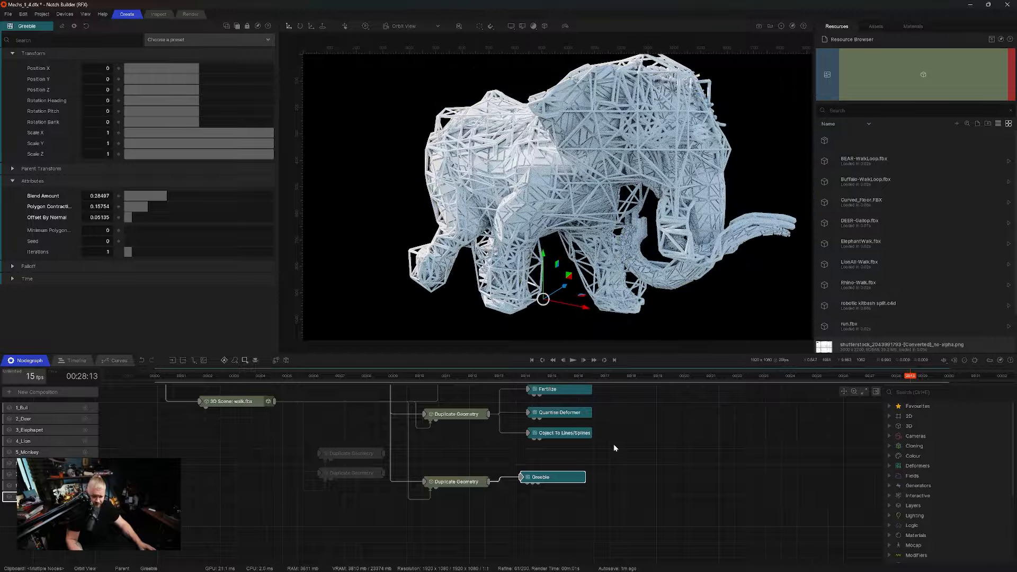
Place another spare Duplicate Geometry below the Greeble branch and connect it to the root
middle_drag(614, 444, 685, 537)
mouse_move(491, 422)
middle_down()
mouse_move(554, 483)
mouse_move(592, 502)
middle_up()
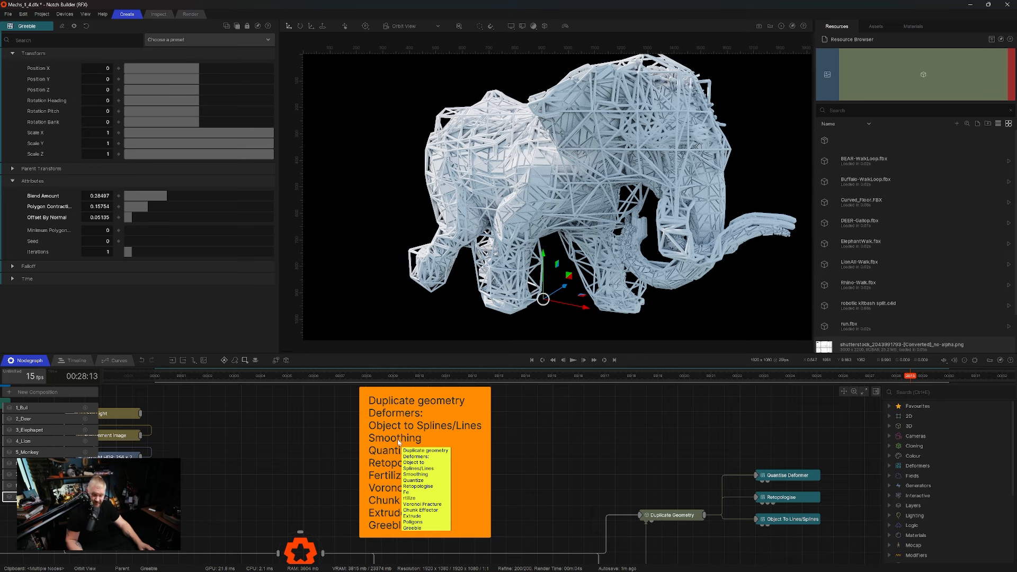
middle_drag(573, 466, 492, 391)
scroll(570, 481, down, 2)
middle_drag(511, 516, 501, 475)
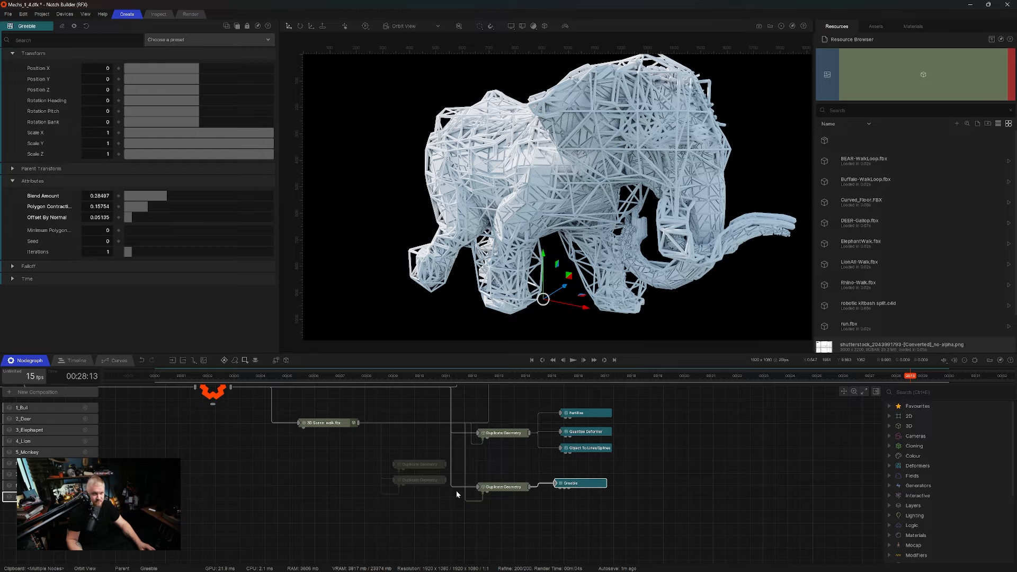
drag(423, 469, 500, 532)
key(ctrl+1)
key(ctrl+r)
Scale the newly placed Duplicate Geometry uniformly to about 1.11 on all three axes
key(t)
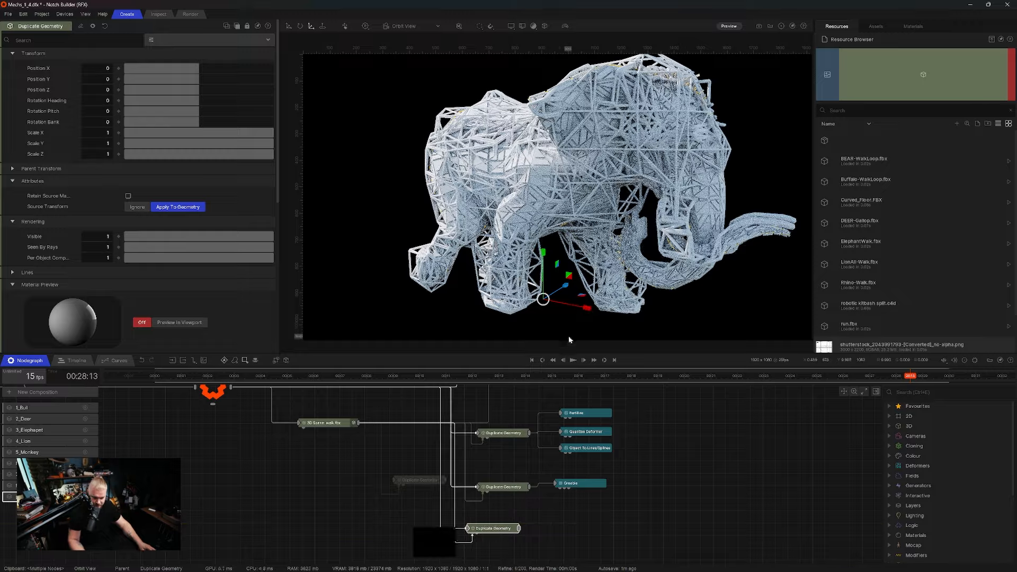
drag(547, 298, 559, 296)
scroll(535, 503, down, 1)
Add a Smooth deformer to the lowest Duplicate Geometry and set its Smoothing Iterations to about 5.13
key(ctrl+space)
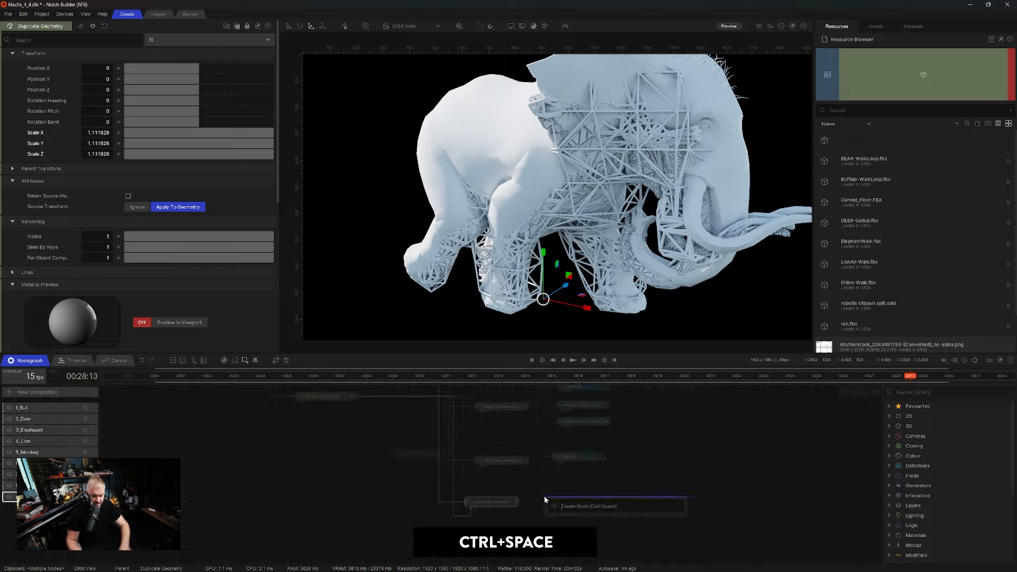
text(smoo)
key(Return)
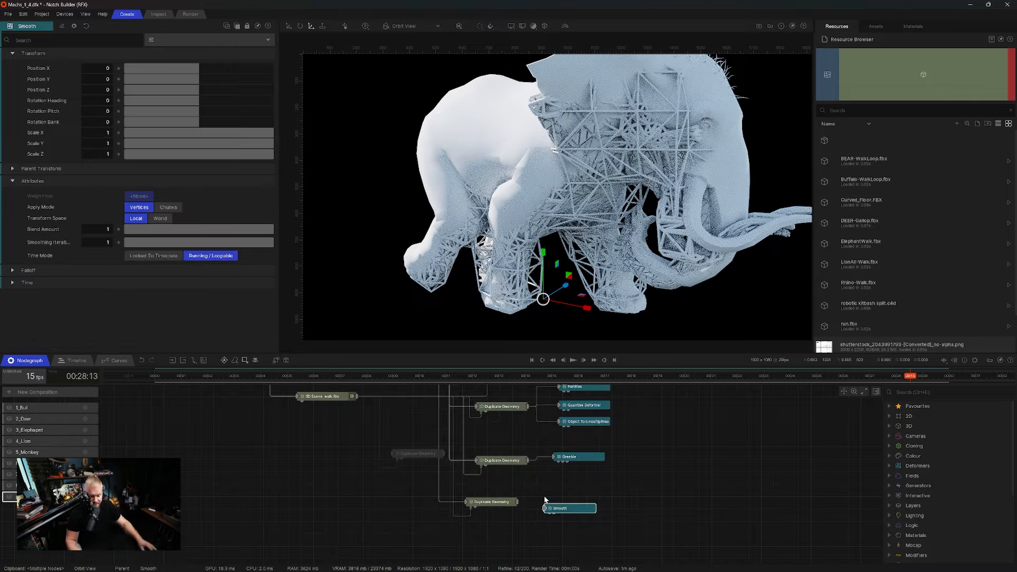
drag(518, 503, 562, 511)
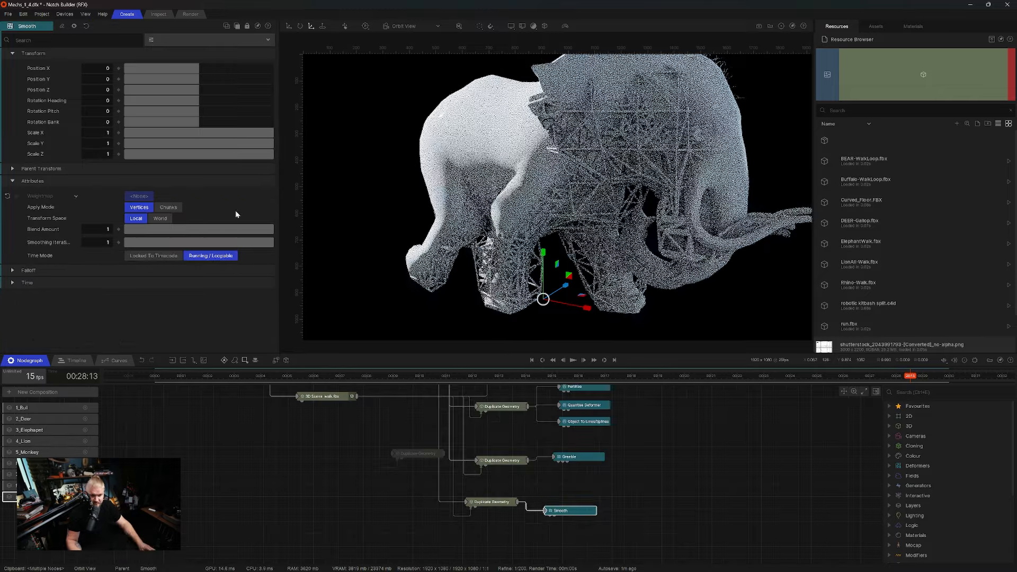
drag(227, 242, 890, 255)
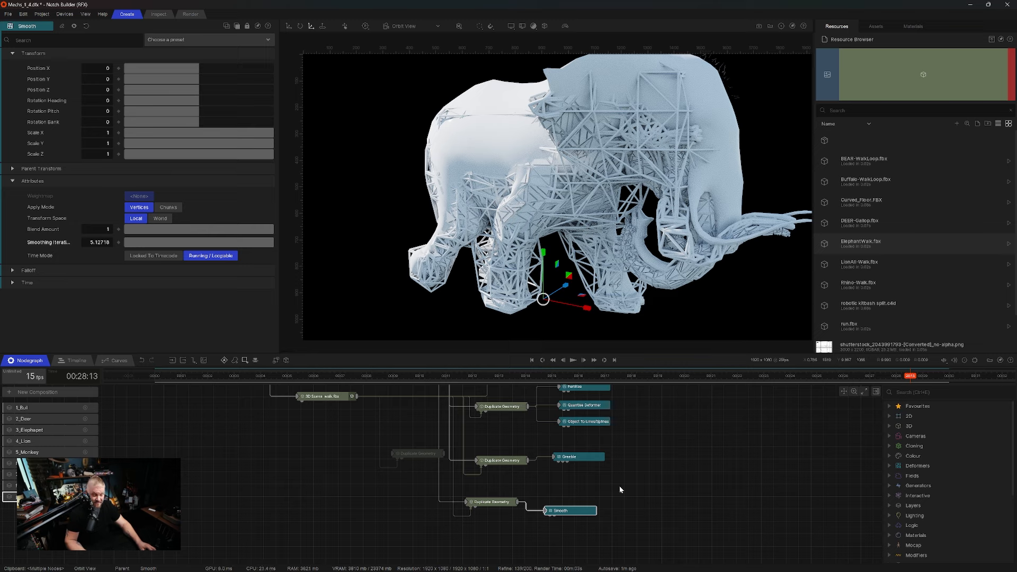
Delete the Smooth deformer and its Duplicate Geometry, then place the spare Duplicate Geometry below the Greeble branch and enable it
drag(651, 484, 481, 525)
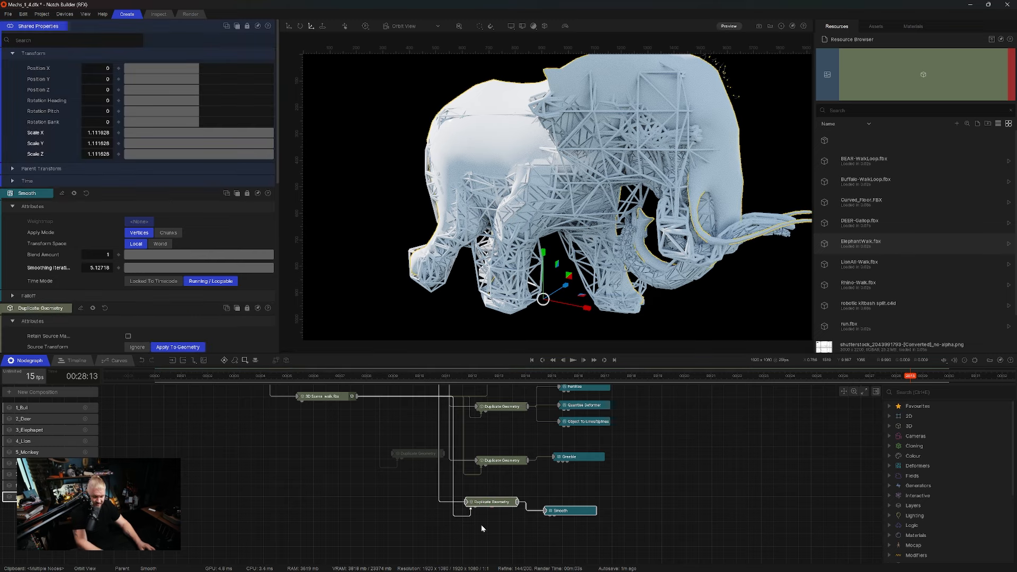
key(Delete)
drag(425, 456, 504, 513)
key(ctrl+1)
key(ctrl+r)
key(ctrl+r)
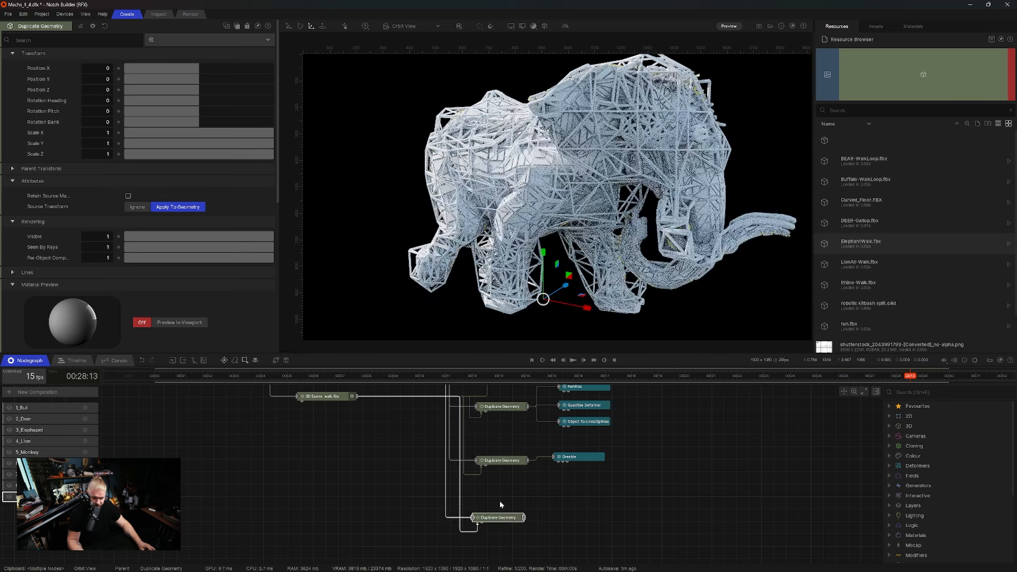
Disable the upper Duplicate Geometry branches with their deformers, leaving the lowest Duplicate Geometry active
middle_drag(374, 414, 468, 535)
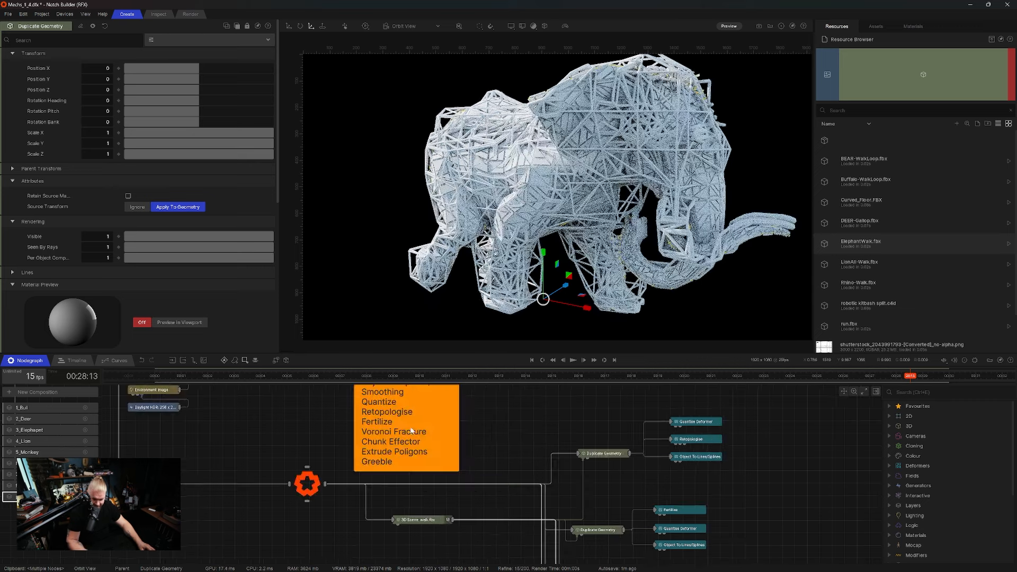
middle_drag(411, 431, 411, 443)
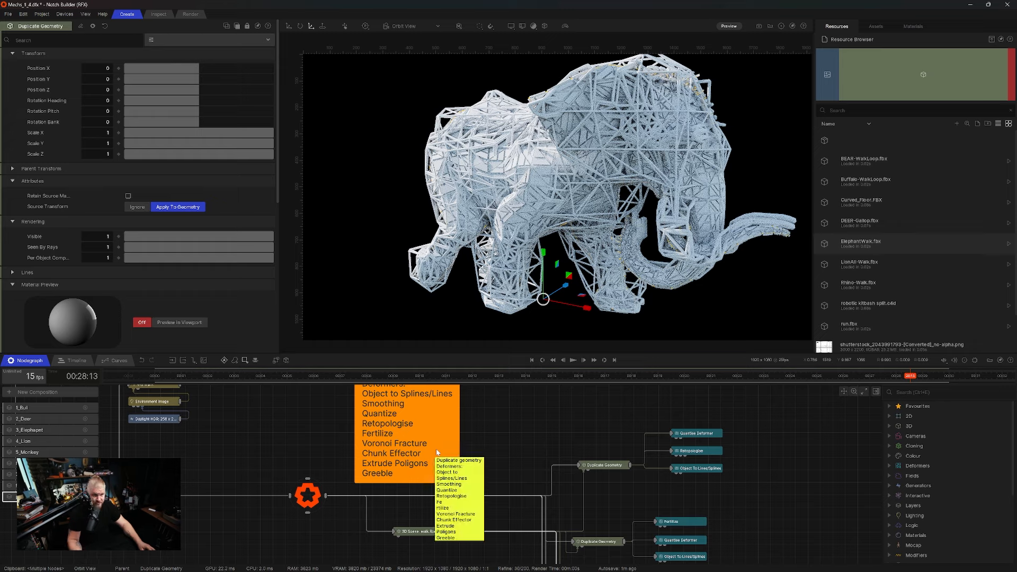
scroll(603, 474, down, 3)
middle_drag(603, 473, 514, 432)
scroll(555, 448, down, 1)
drag(624, 397, 514, 513)
key(ctrl+1)
scroll(540, 504, up, 5)
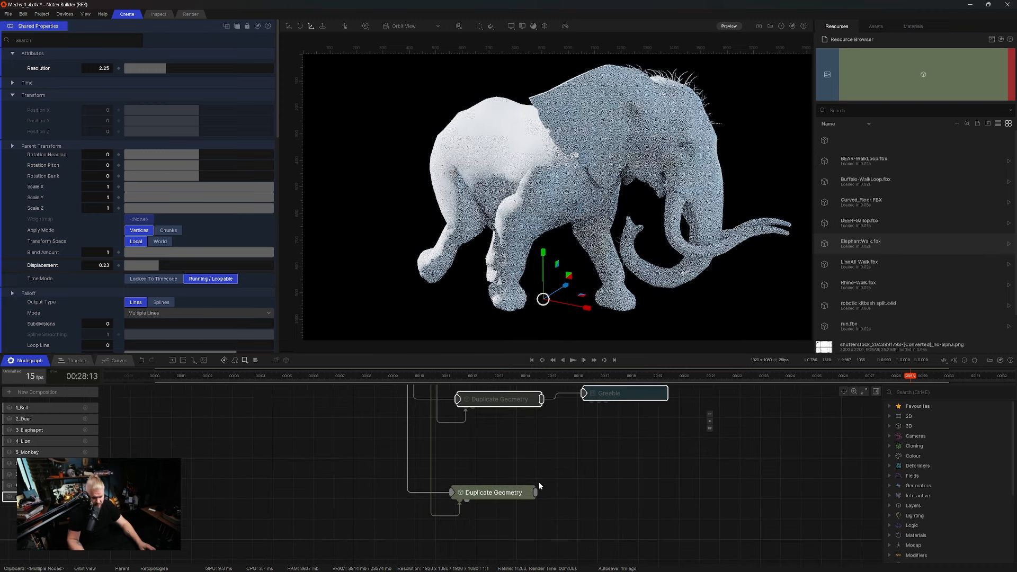
Add a Voronoi Fracture deformer to the lowest Duplicate Geometry, coloured by Voronoi point and with Voronoi Points set to 8
key(ctrl+space)
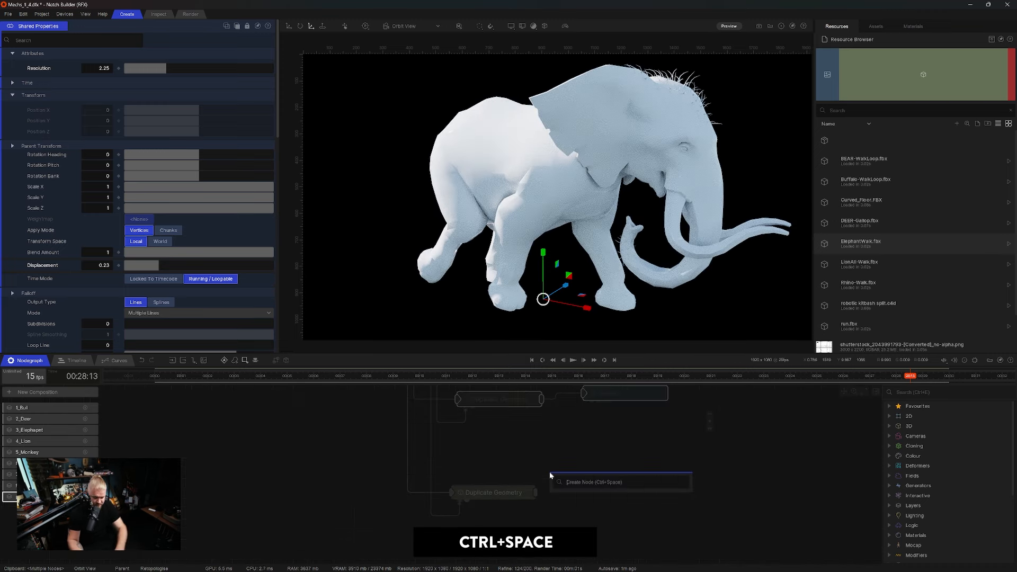
text(voro)
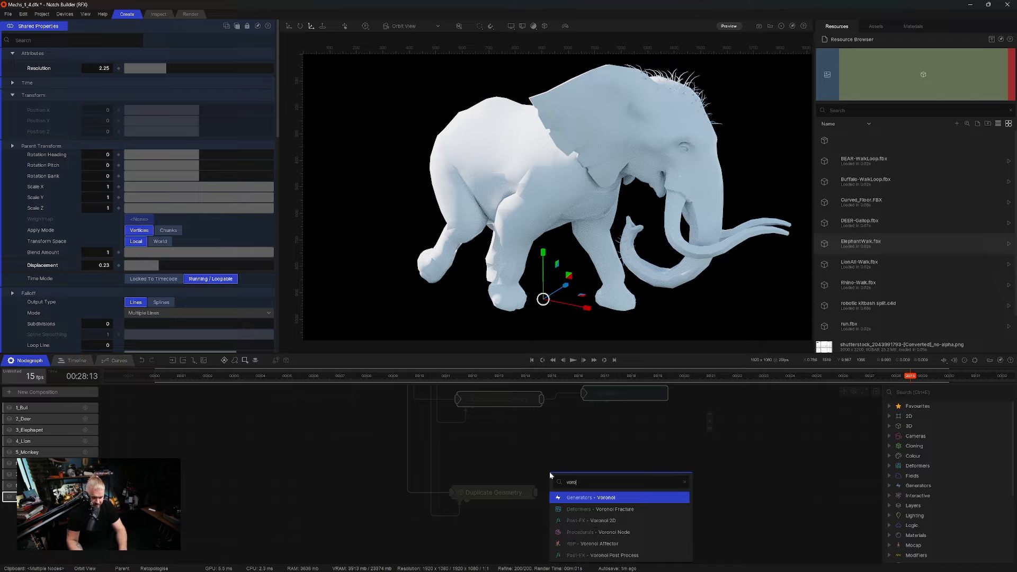
key(Down)
key(Return)
drag(577, 492, 592, 459)
drag(538, 490, 582, 484)
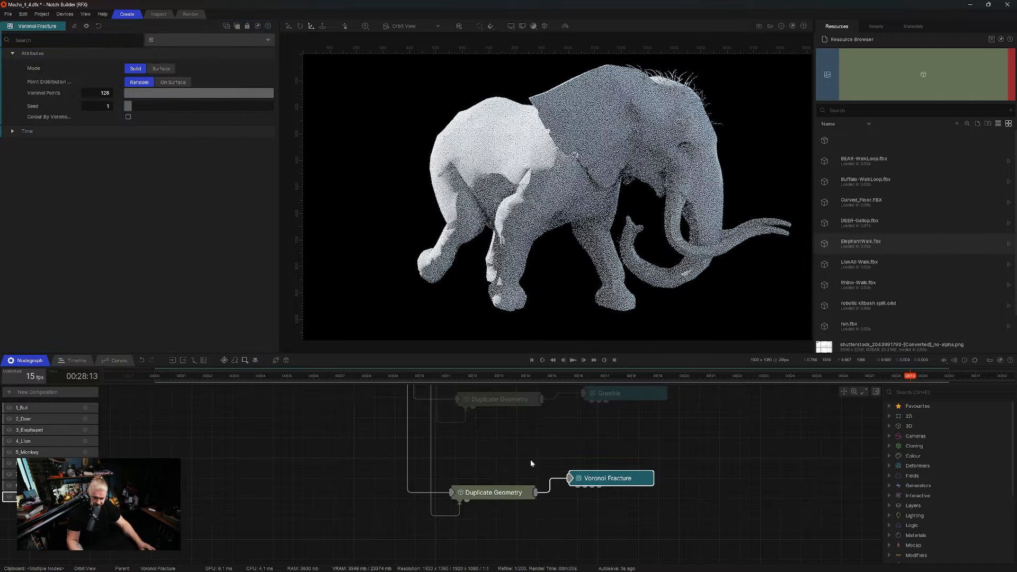
click(128, 117)
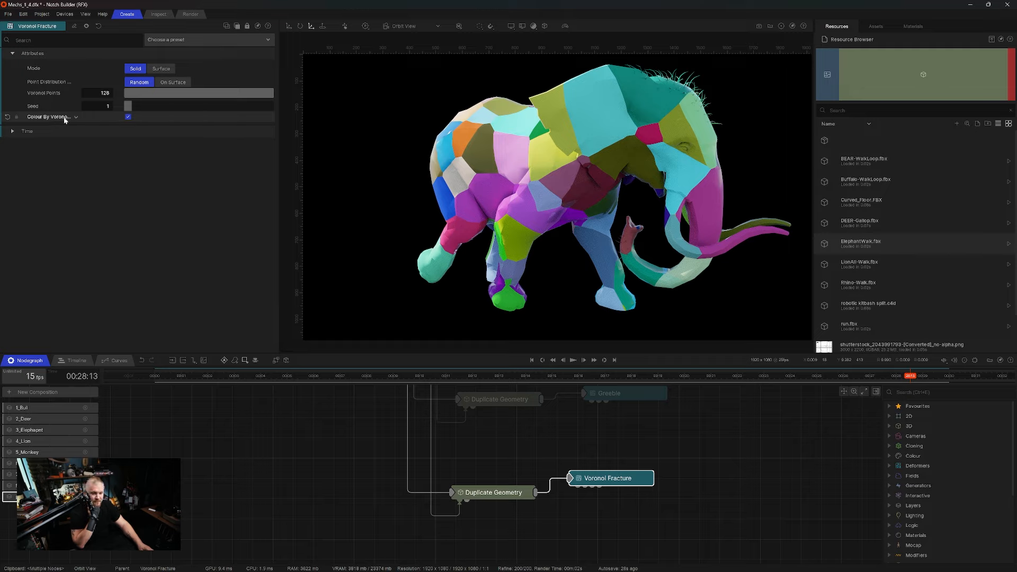
drag(190, 93, 135, 102)
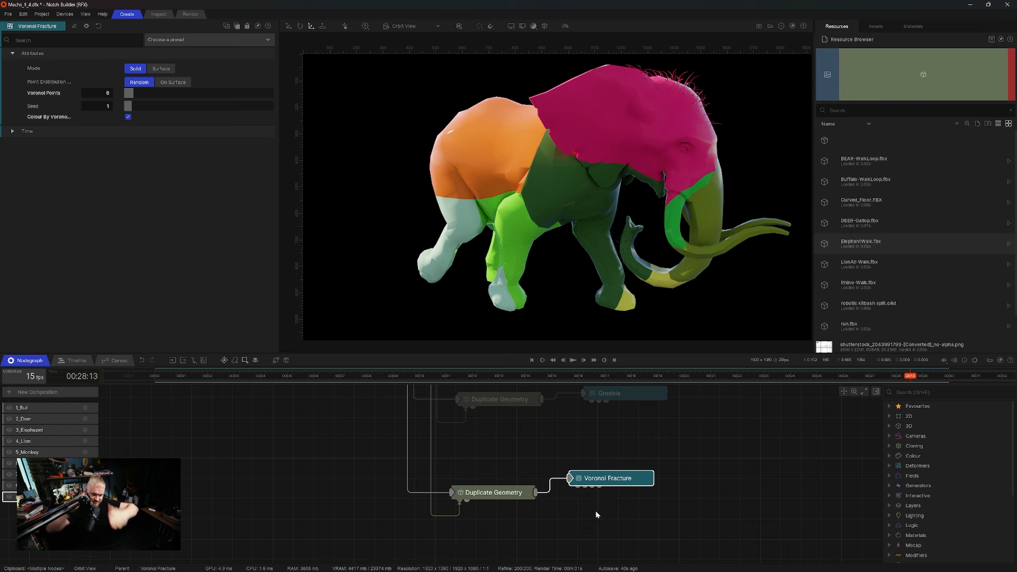
Add a Chunk Effector Deformer to the lowest Duplicate Geometry, below the Voronoi Fracture
key(ctrl+space)
text(chun)
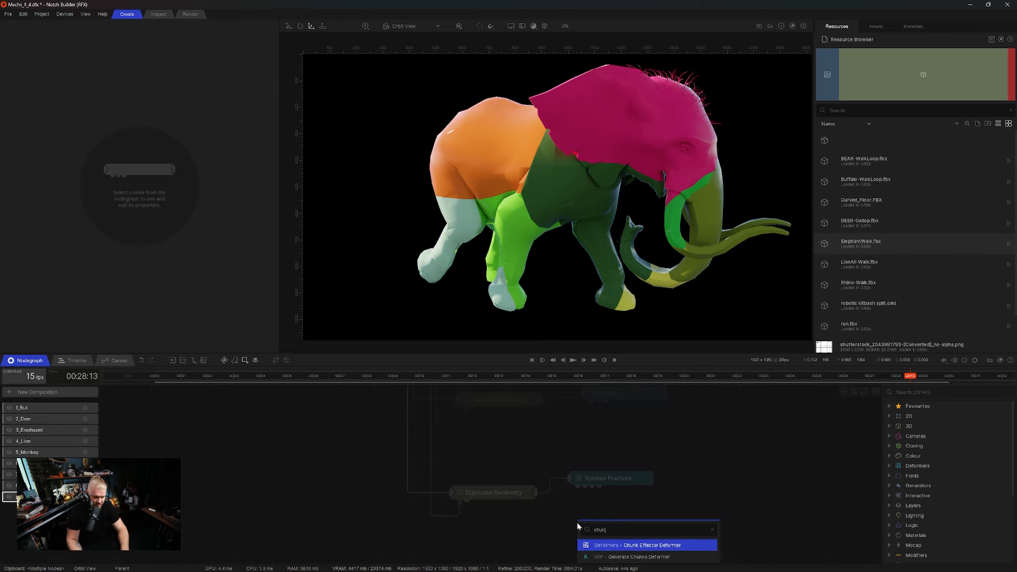
key(Return)
drag(593, 536, 565, 512)
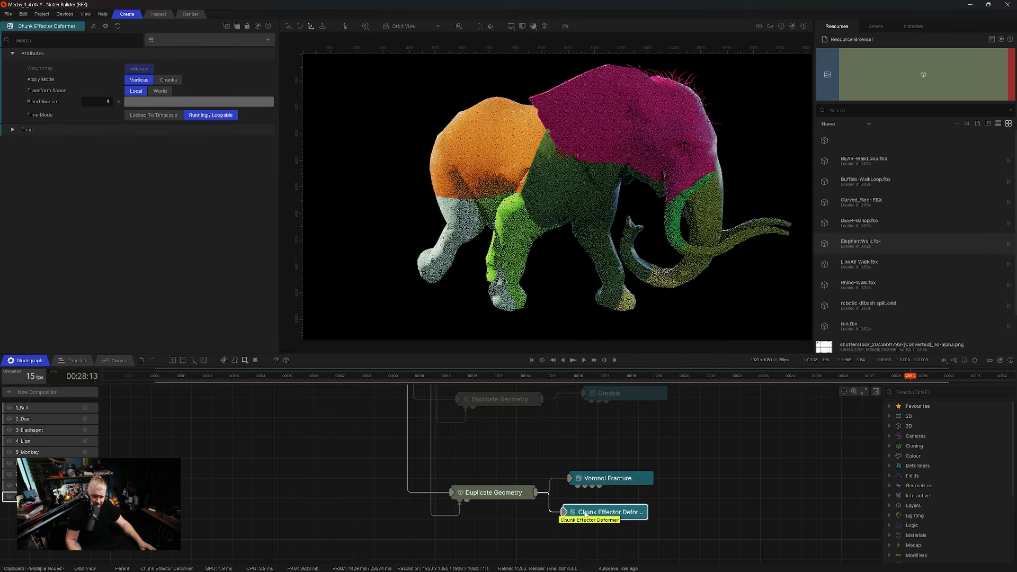
Connect a new Plain Effector to the Chunk Effector Deformer's Effectors input and set the deformer's Apply Mode to Chunks
middle_drag(604, 519, 602, 492)
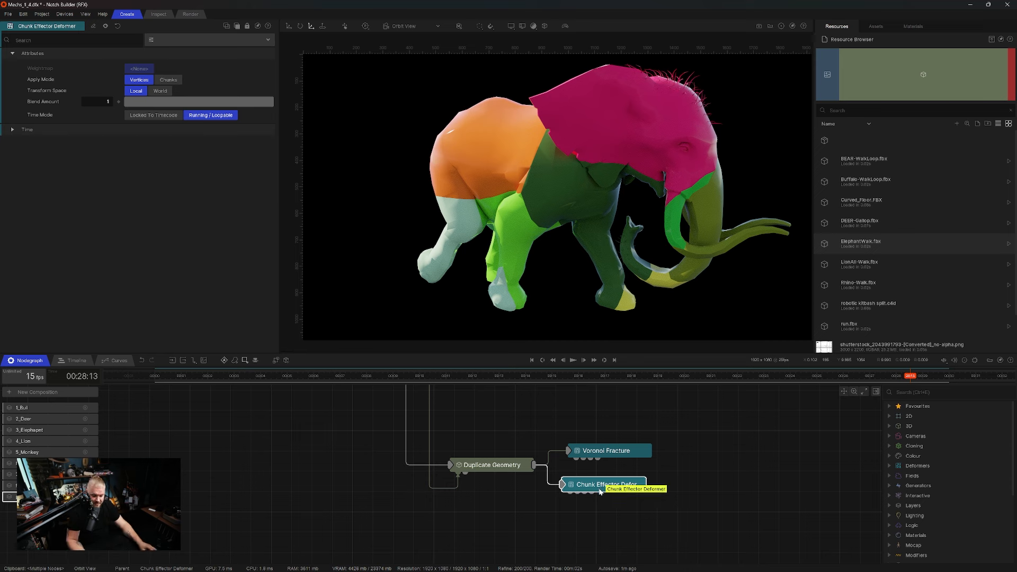
key(ctrl+space)
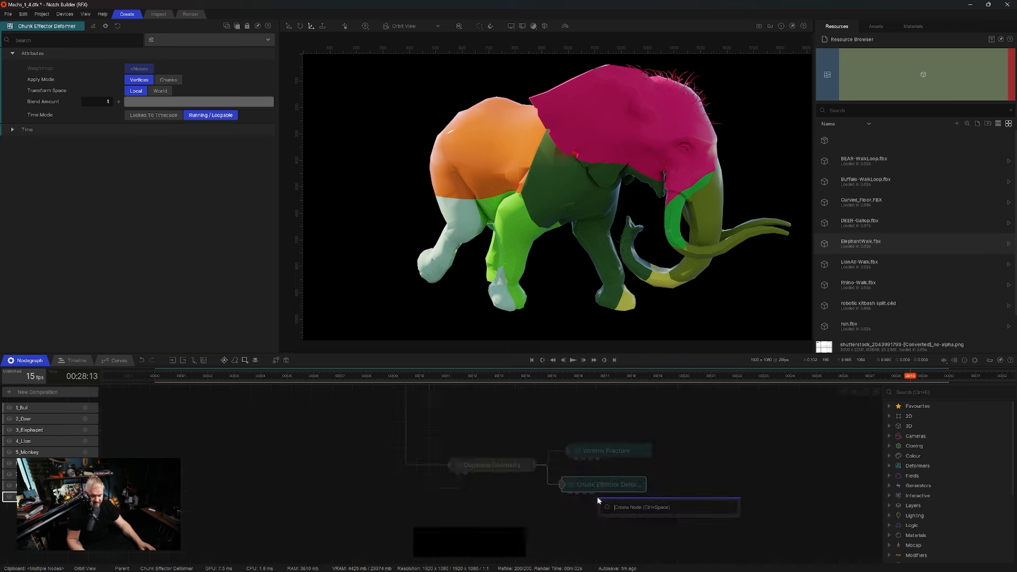
text(plai)
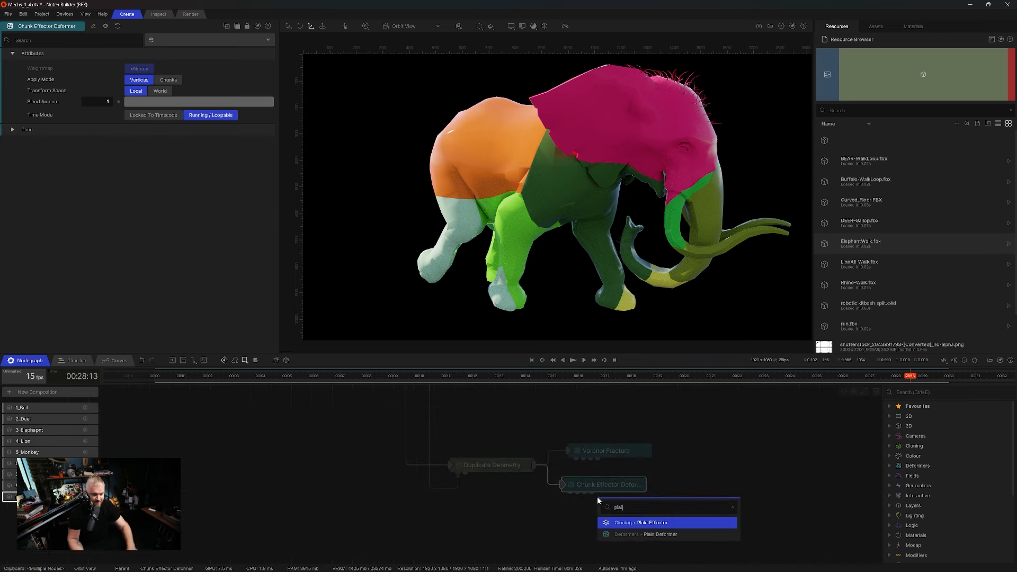
key(Return)
drag(643, 518, 570, 494)
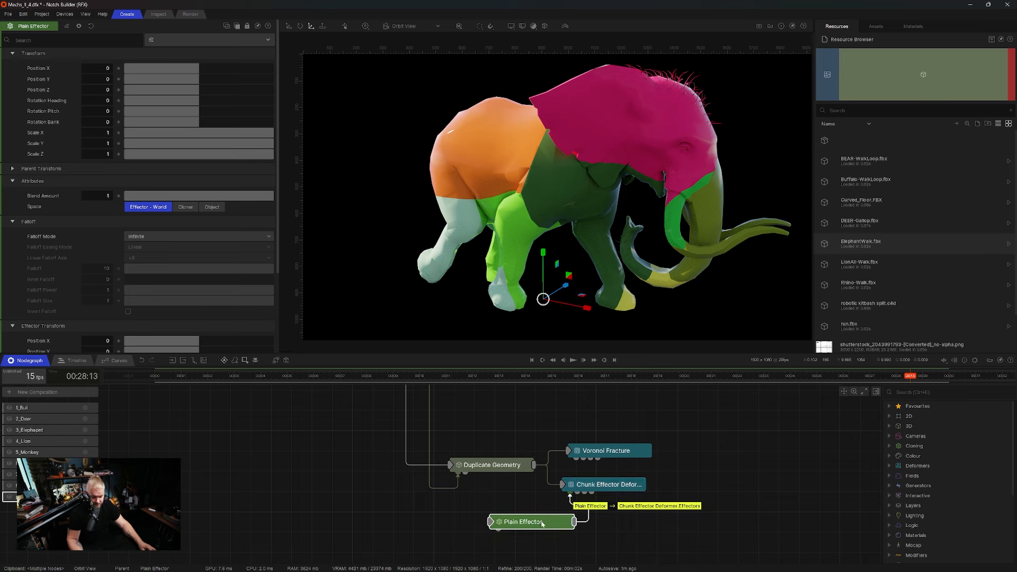
click(588, 480)
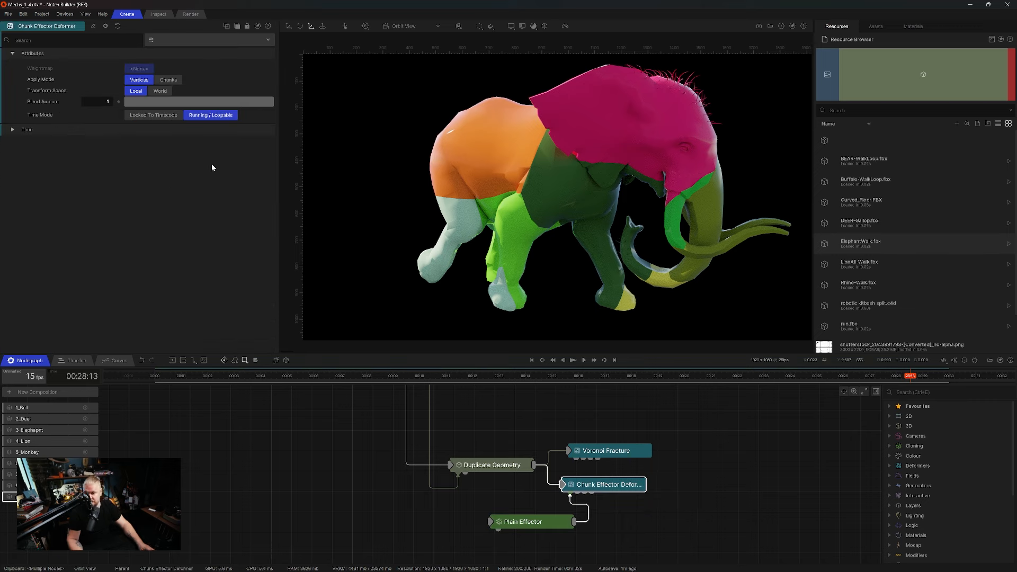
click(168, 79)
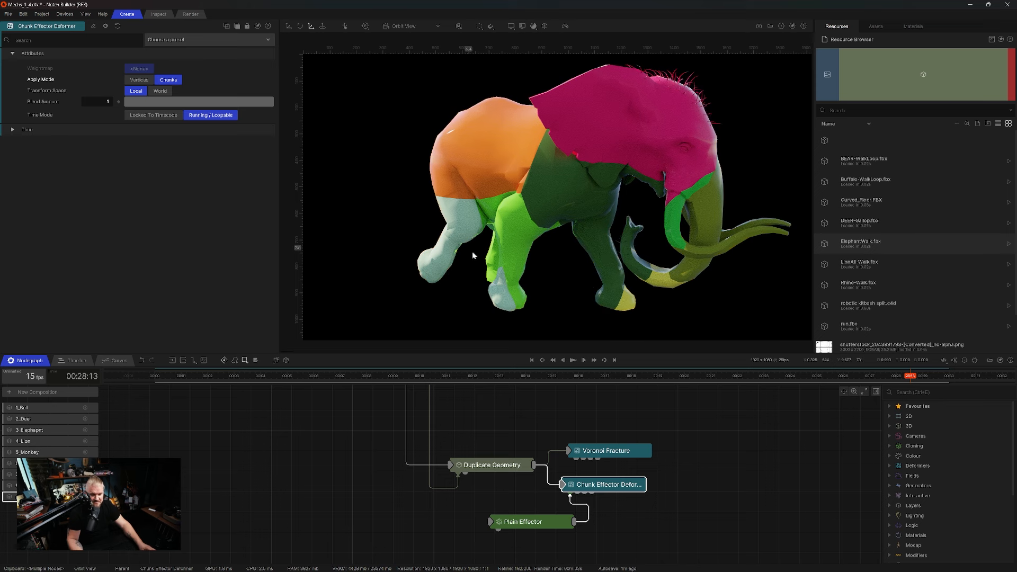
Set the Plain Effector's effector rotation to about -5.73 heading, 15.29 pitch and -9.56 bank, and preview the animation
click(543, 521)
scroll(162, 222, down, 5)
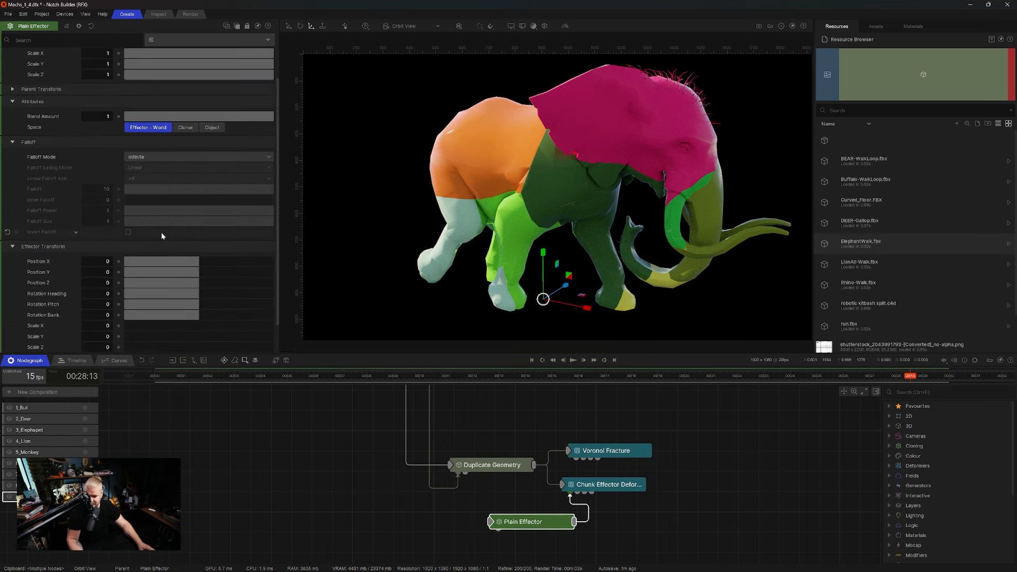
drag(200, 296, 195, 315)
mouse_move(554, 304)
alt+mouse_down()
mouse_move(617, 309)
mouse_move(560, 307)
alt+mouse_up()
scroll(617, 309, down, 2)
key(space)
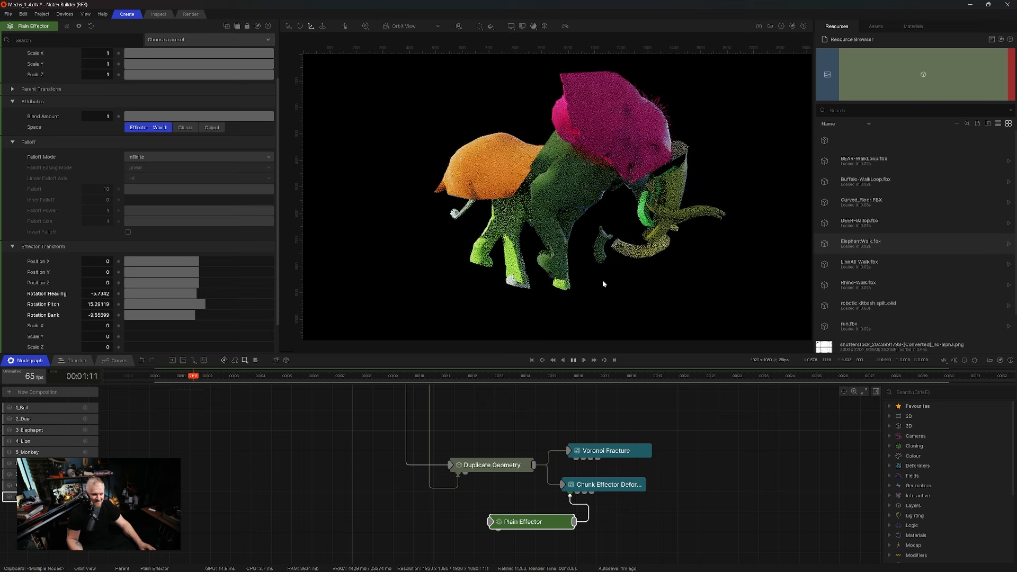
key(space)
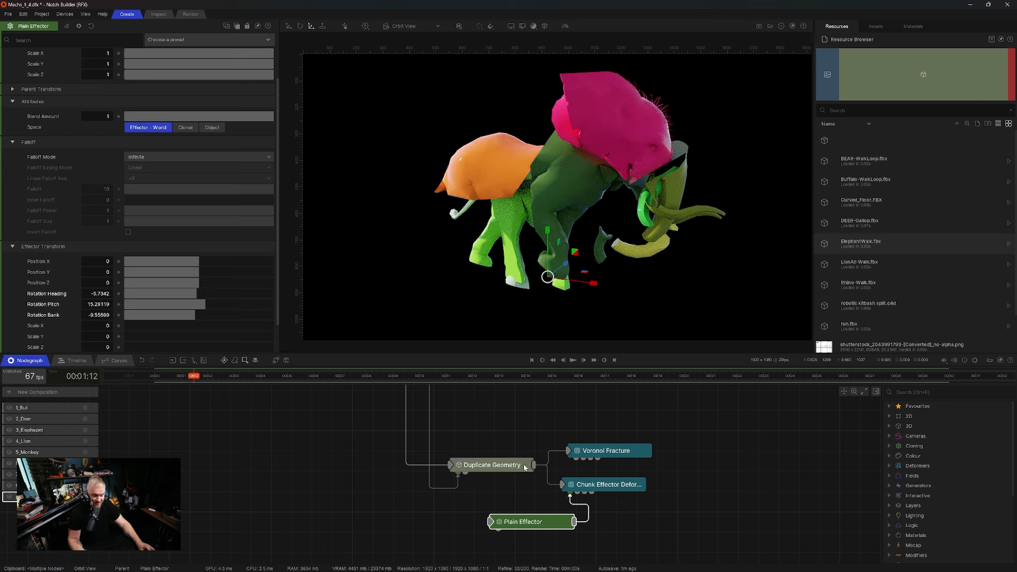
Turn off Colour By Voronoi Point on the Voronoi Fracture
drag(608, 450, 608, 456)
click(129, 117)
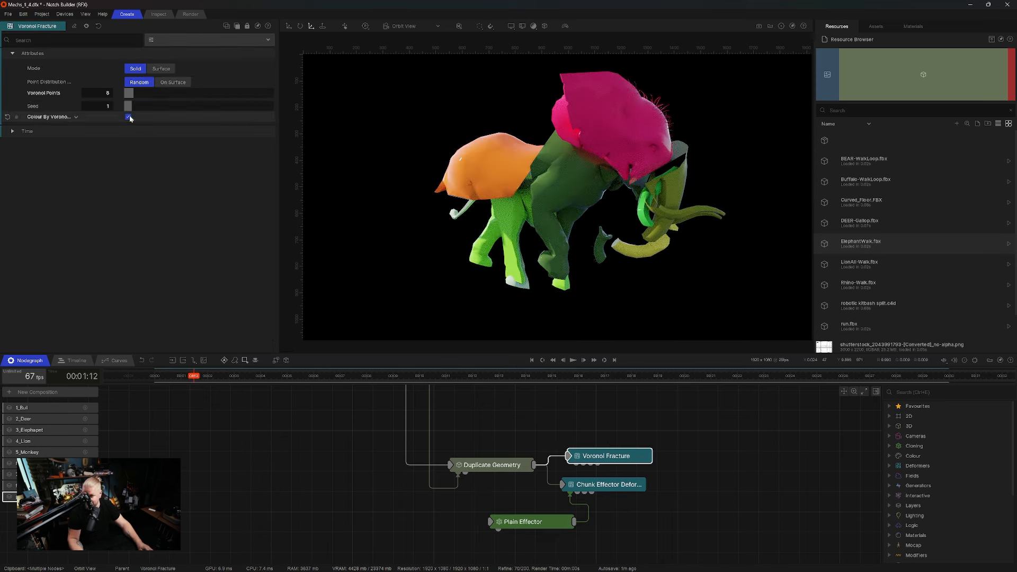
click(129, 117)
drag(84, 69, 96, 69)
Re-enable the upper Duplicate Geometry branches and preview the combined elephant animation from a different viewing angle
scroll(522, 482, down, 5)
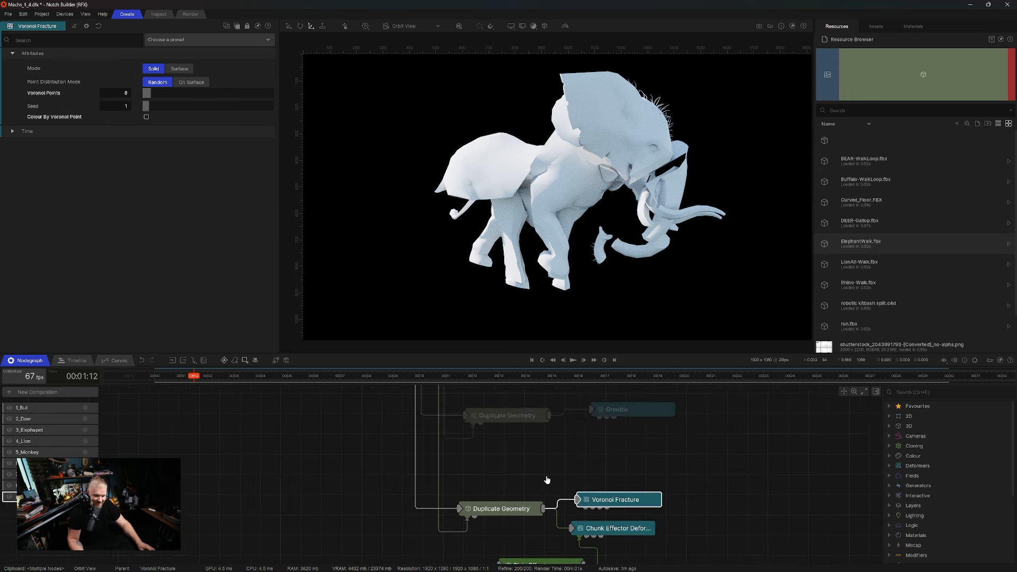
middle_drag(529, 466, 531, 486)
drag(512, 395, 592, 500)
key(ctrl+1)
click(644, 483)
key(space)
key(space)
right_drag(580, 271, 499, 245)
key(space)
key(space)
mouse_move(576, 244)
right_down()
mouse_move(493, 247)
mouse_move(615, 244)
right_up()
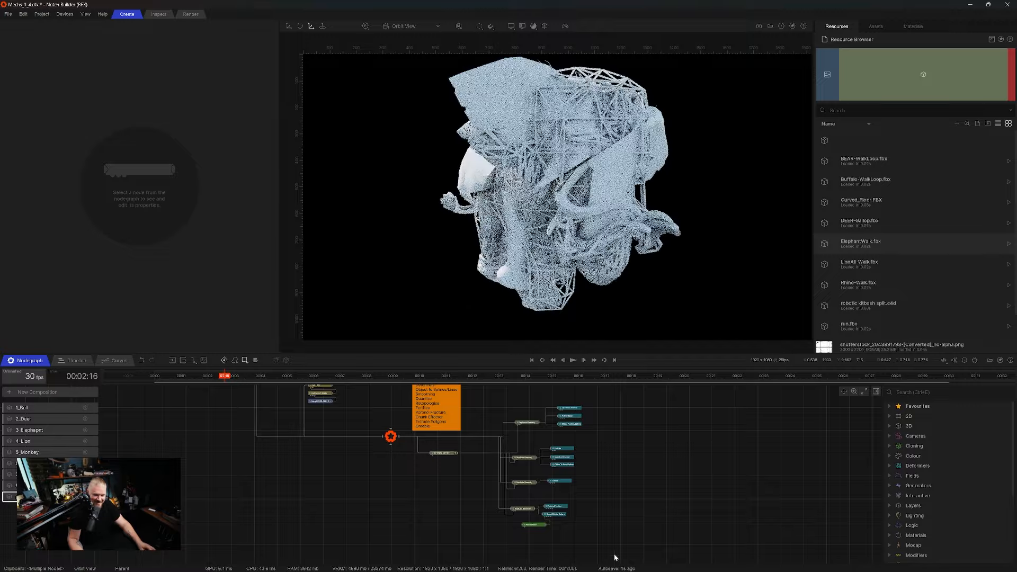
Review the Voronoi branch in the nodegraph and the effect of Voronoi Fracture's Colour By Voronoi Point option
middle_drag(613, 556, 630, 492)
drag(520, 484, 581, 441)
right_drag(561, 477, 622, 491)
drag(507, 428, 612, 505)
click(610, 504)
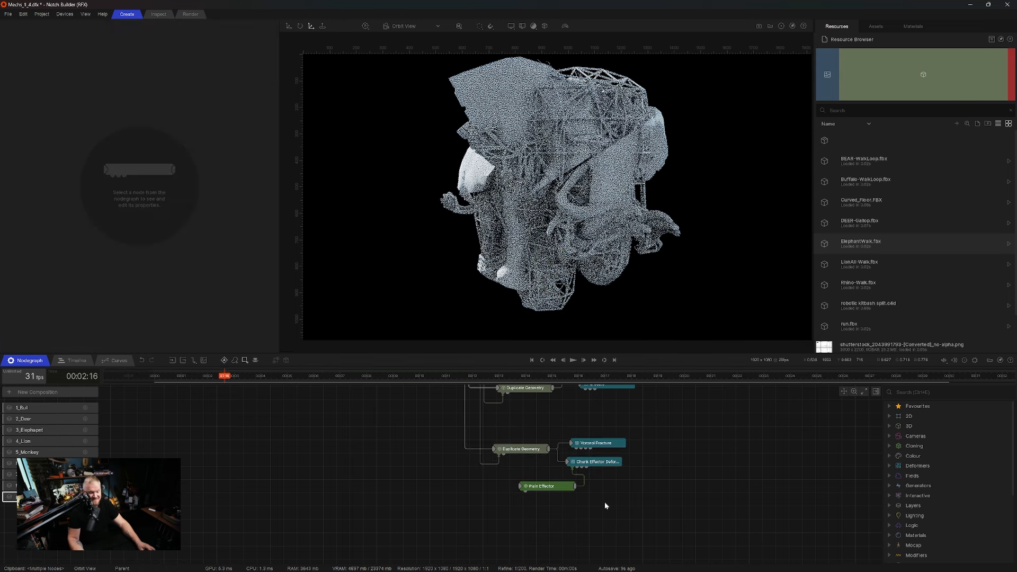
click(598, 446)
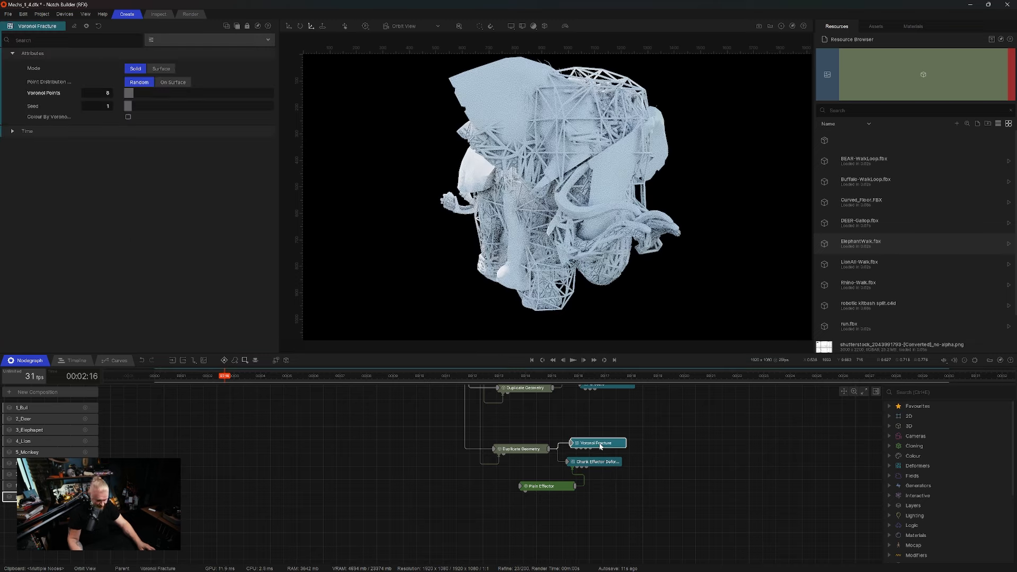
click(129, 117)
click(129, 117)
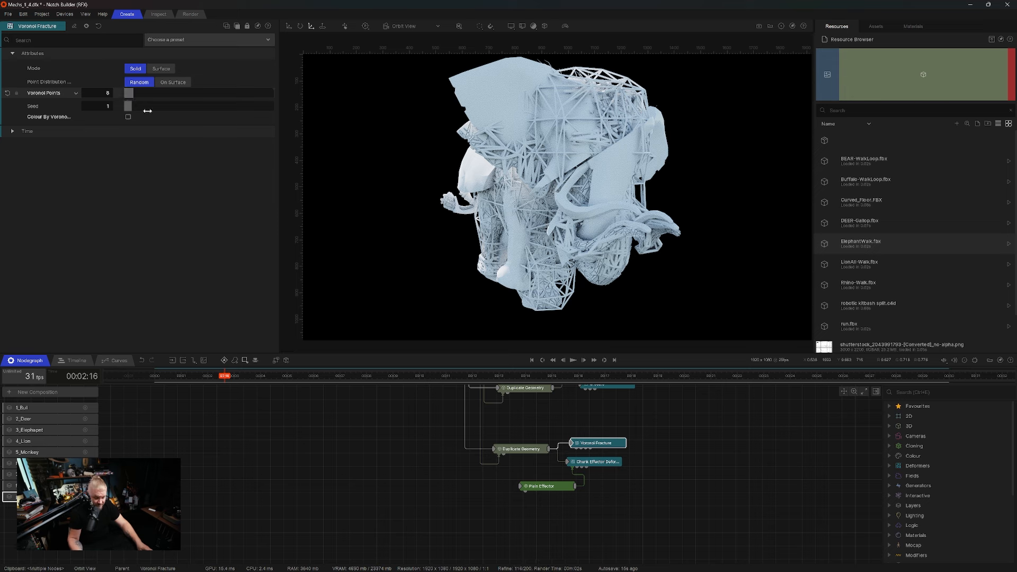
Review the Chunk Effector Deformer and Plain Effector settings along with the effectors available for cloning
click(587, 462)
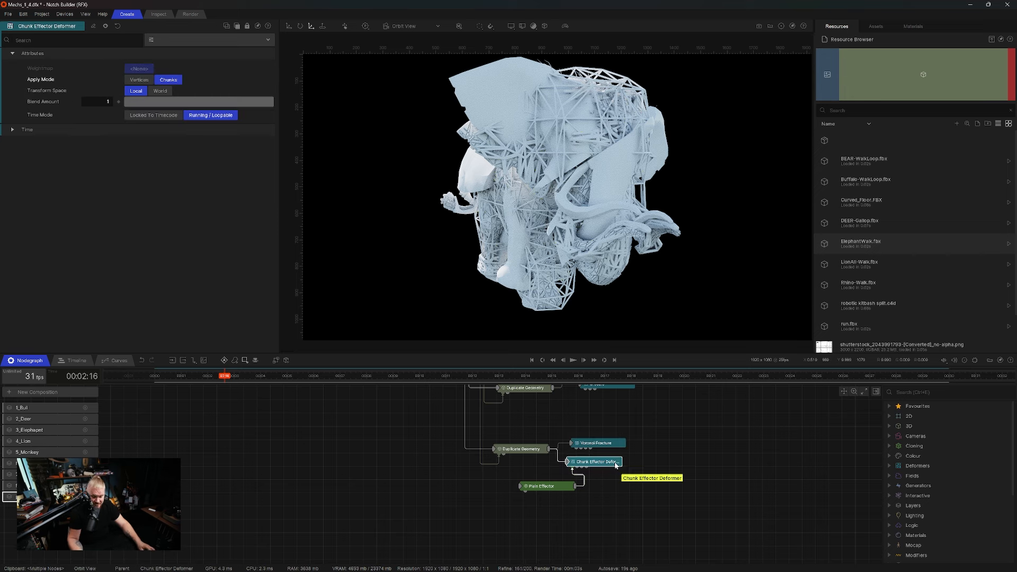
click(539, 486)
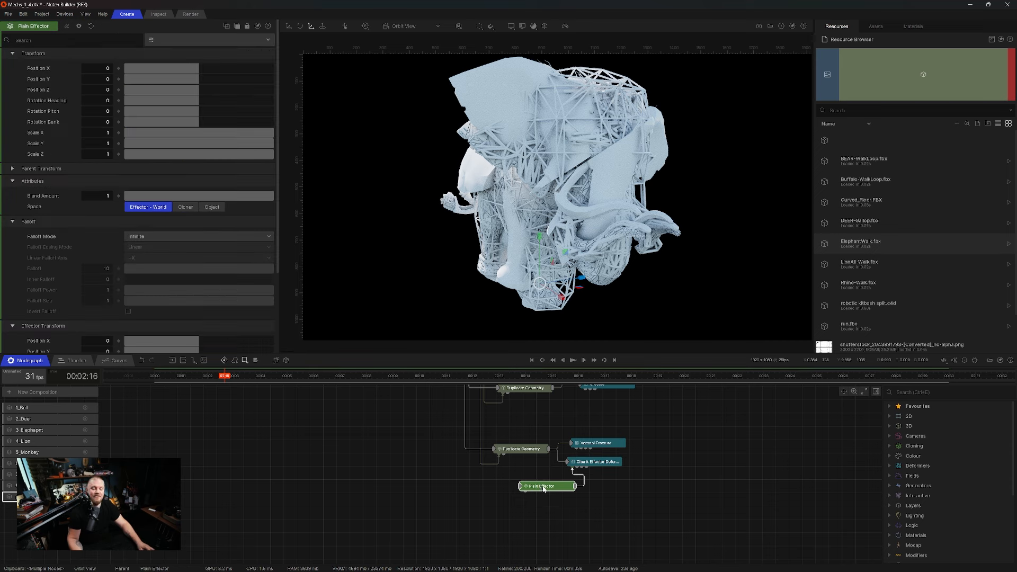
click(890, 446)
click(899, 456)
scroll(940, 450, down, 3)
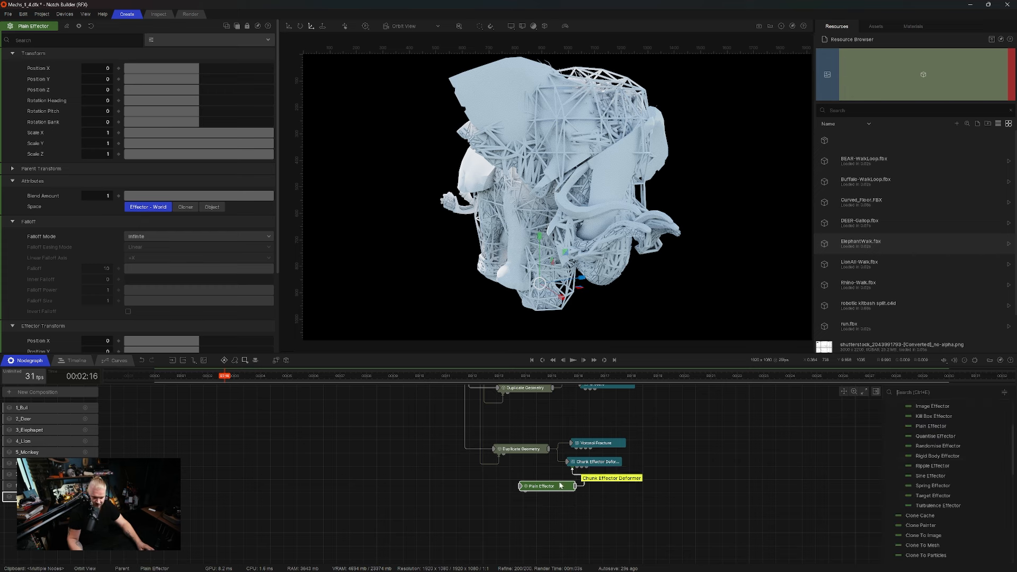
scroll(159, 223, down, 5)
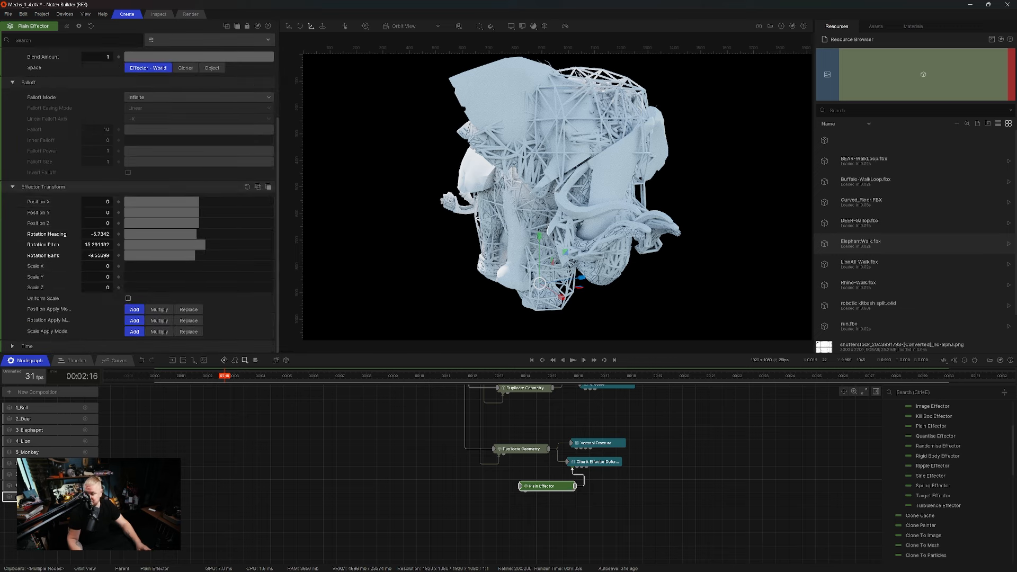
Disable the Voronoi Fracture branch together with its Chunk Effector Deformer and Plain Effector, and preview the remaining animation
drag(507, 425, 615, 498)
key(ctrl+1)
key(space)
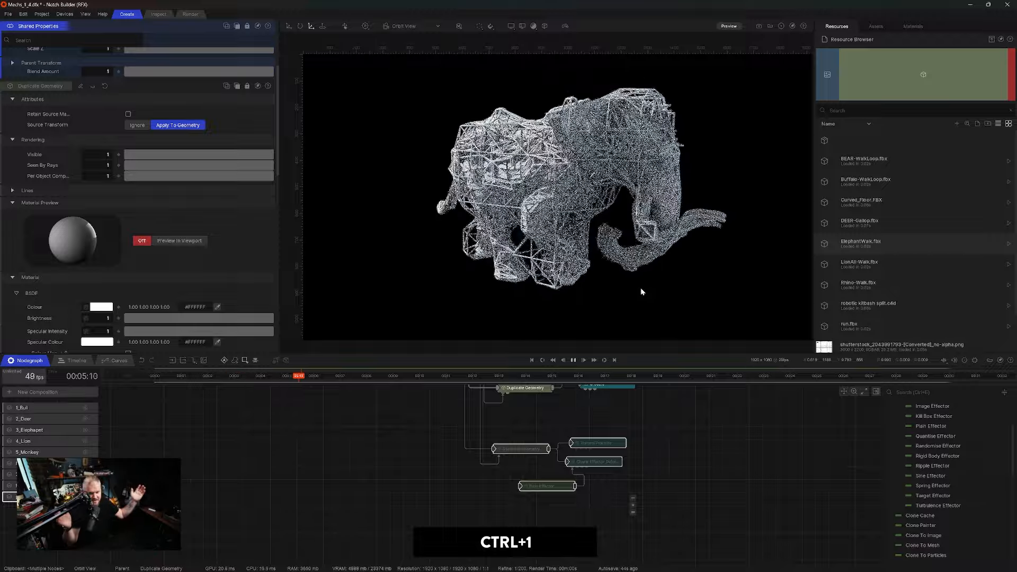
key(space)
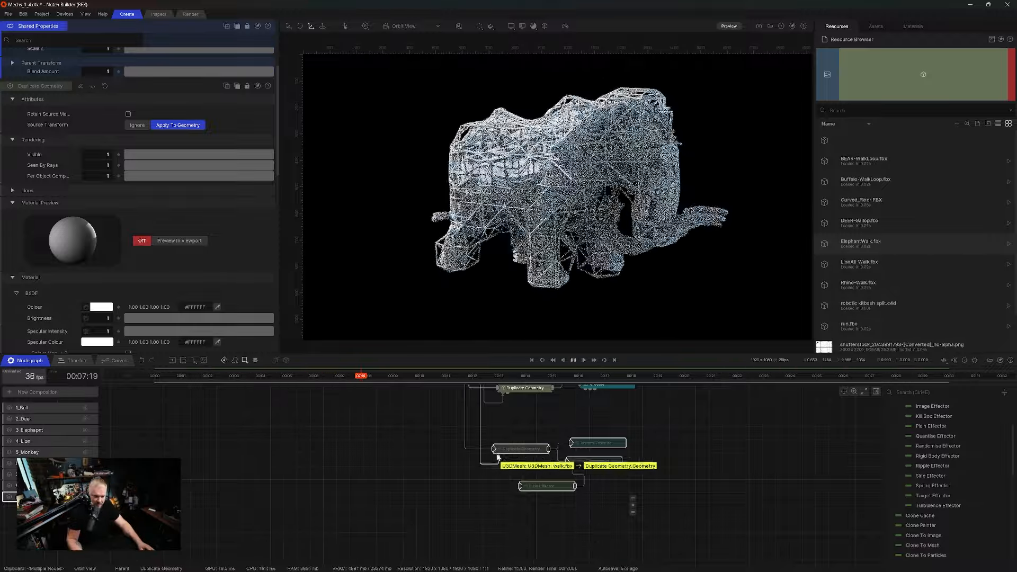
key(space)
Check the orange note's deformer list against the branches already built in the nodegraph
middle_drag(521, 438, 563, 555)
middle_drag(541, 399, 592, 545)
middle_drag(483, 463, 525, 463)
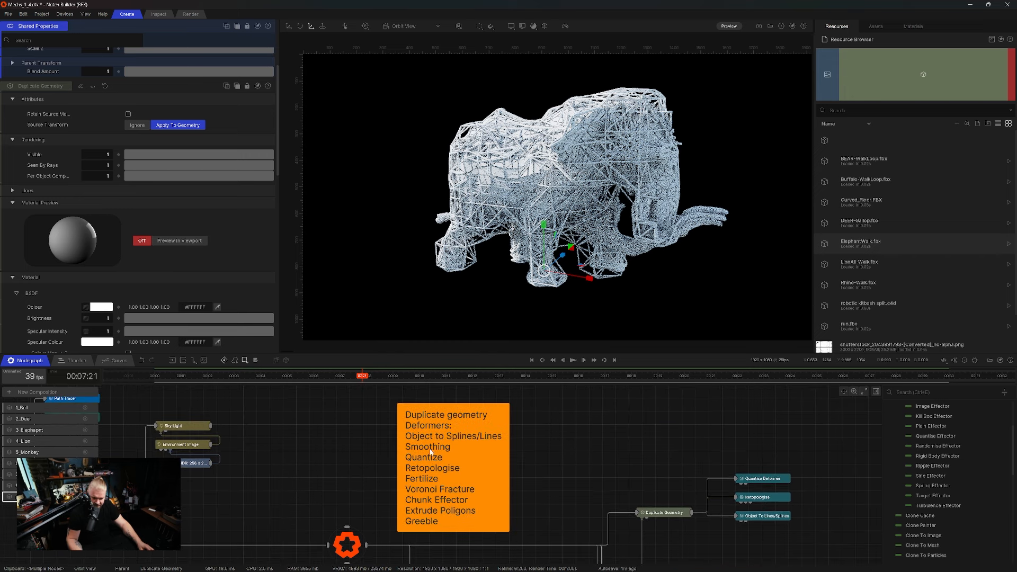
middle_drag(557, 536, 507, 448)
middle_drag(569, 560, 507, 538)
middle_drag(591, 542, 544, 464)
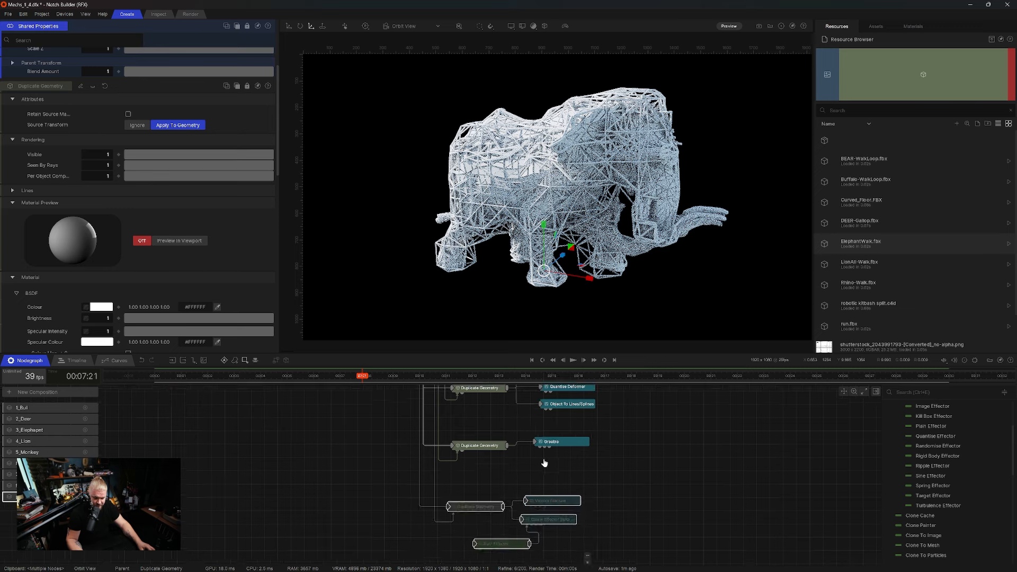
Copy the disabled Voronoi branch's Duplicate Geometry node with its connection, place the copy below that branch and enable it
drag(546, 461, 560, 524)
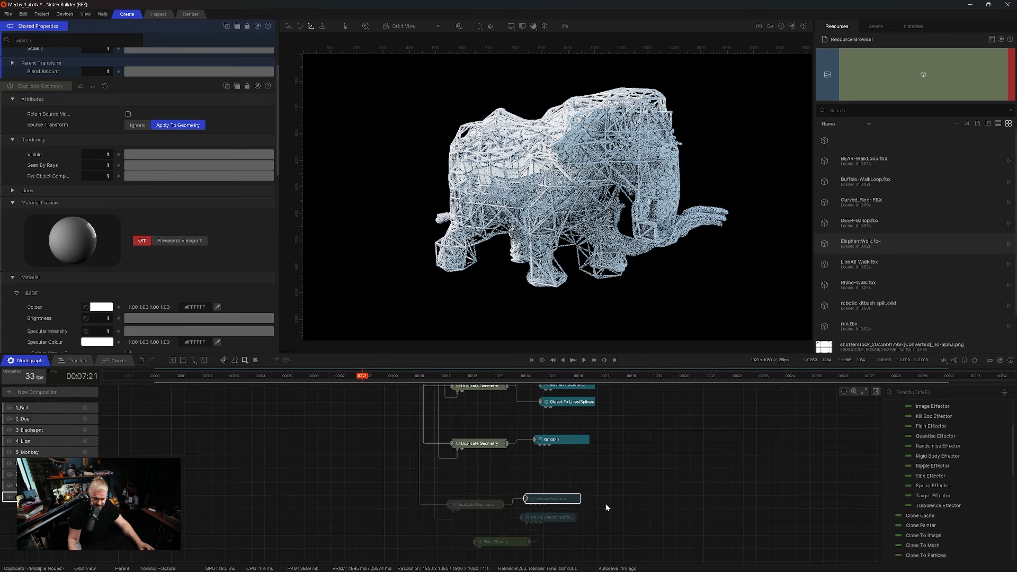
click(473, 506)
key(ctrl+c)
key(ctrl+shift+v)
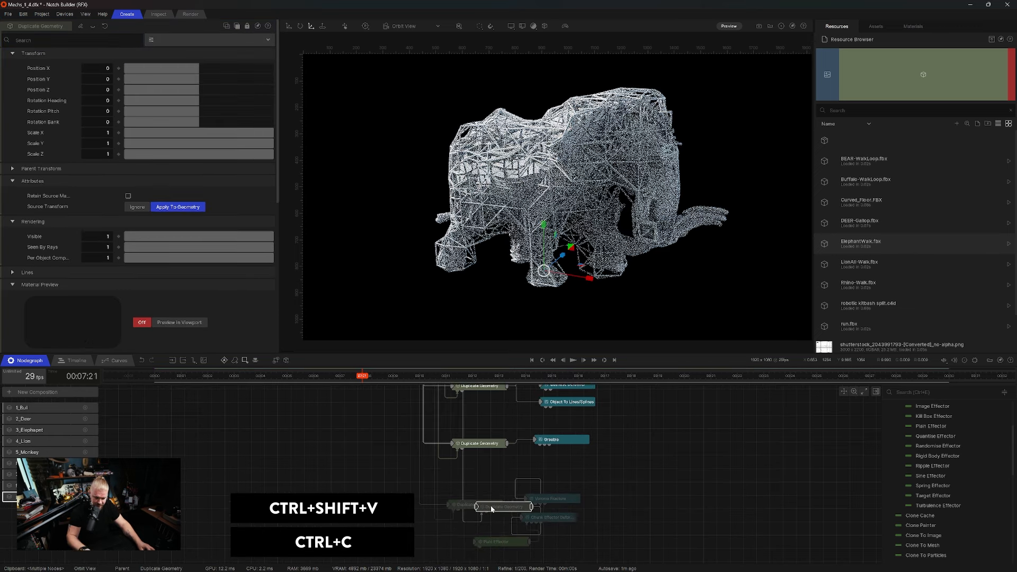
key(ctrl+r)
drag(478, 498, 490, 521)
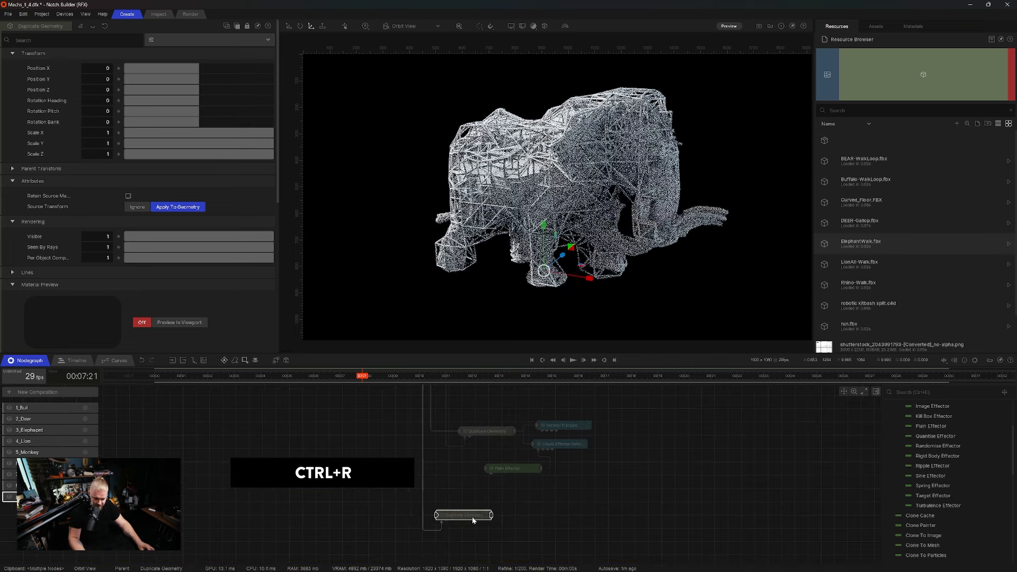
key(ctrl+1)
middle_drag(514, 455, 537, 509)
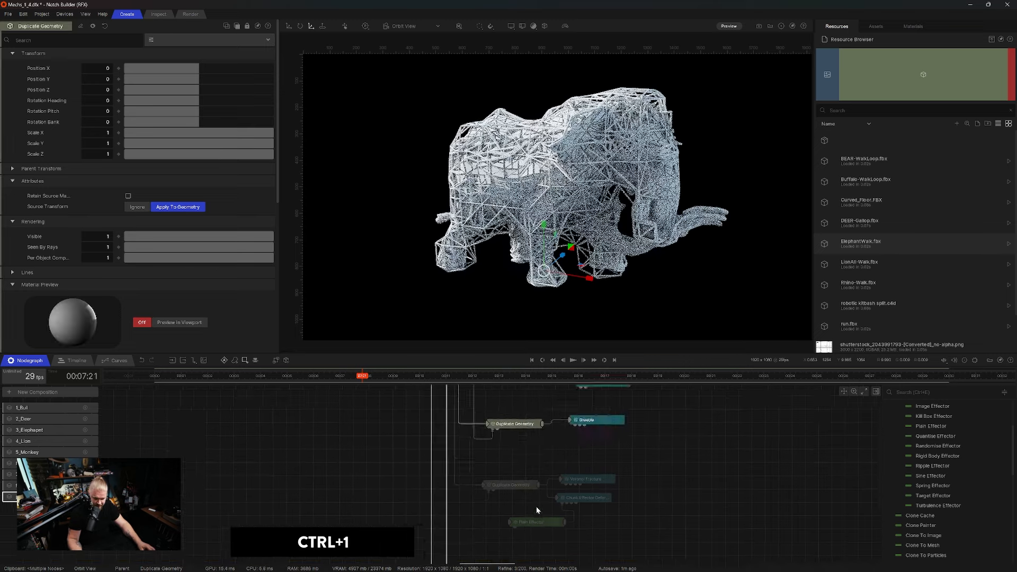
Disable the other Duplicate Geometry branches and their deformers to isolate the new duplicate
scroll(537, 509, down, 3)
middle_drag(537, 473, 535, 561)
drag(511, 400, 603, 546)
key(ctrl+1)
scroll(503, 504, up, 5)
Add an Extrude Polygons deformer to the new Duplicate Geometry, with Polygon Contraction about 0.216 and Extrude Amount about 0.014
key(ctrl+space)
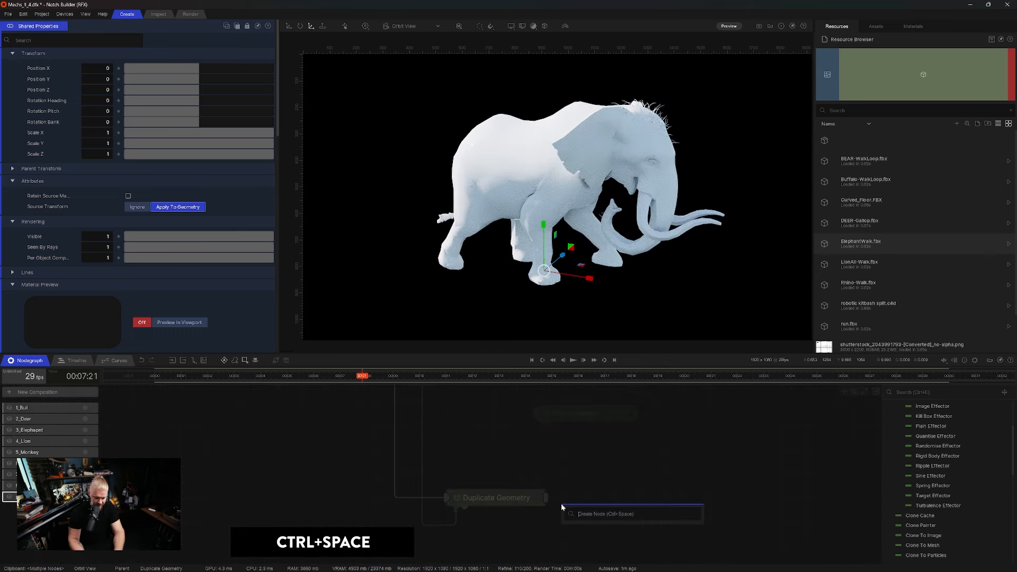
text(extru)
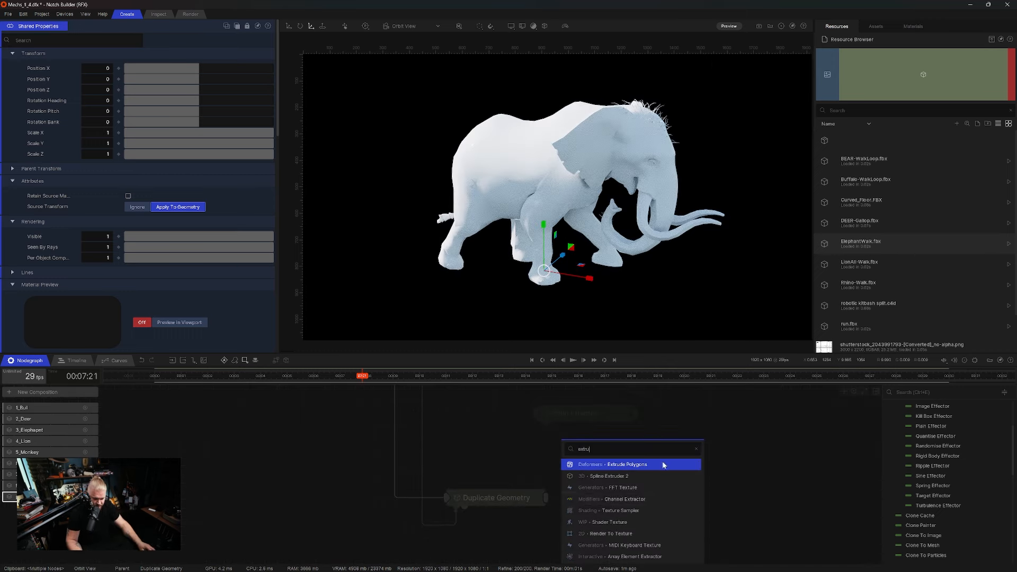
click(664, 465)
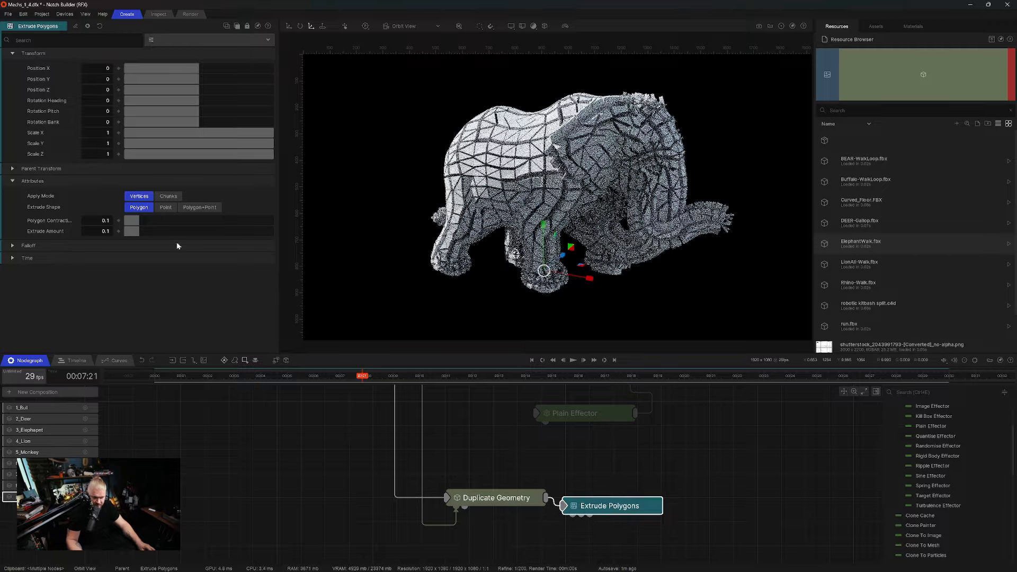
mouse_move(133, 221)
mouse_down()
mouse_move(156, 221)
mouse_move(127, 232)
mouse_up()
right_drag(616, 216, 562, 228)
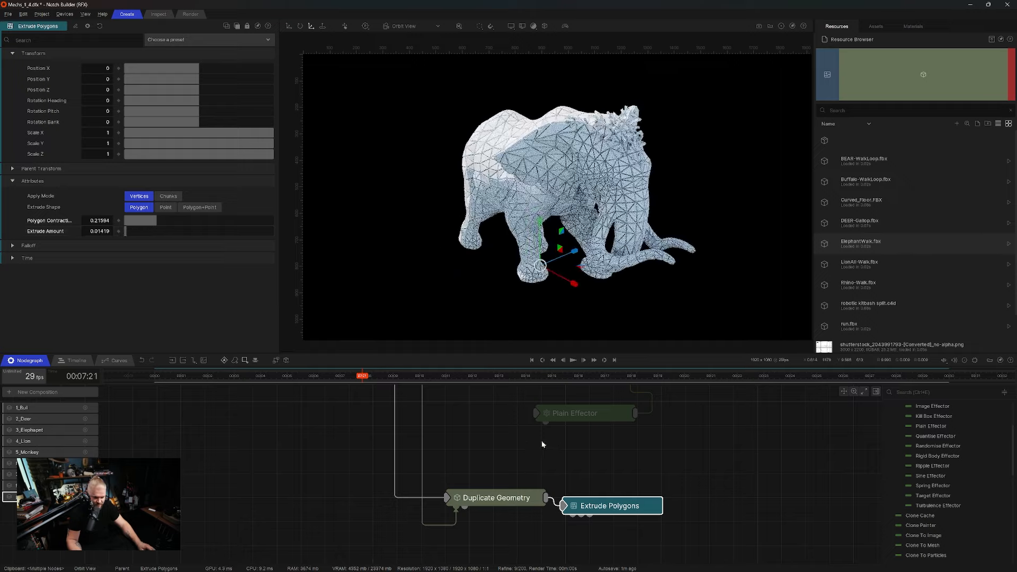
Re-enable the Lines/Splines, Fertilize and Greeble branches to combine them with the extruded elephant
scroll(542, 444, down, 5)
drag(601, 473, 643, 528)
key(ctrl+1)
middle_drag(642, 522, 635, 480)
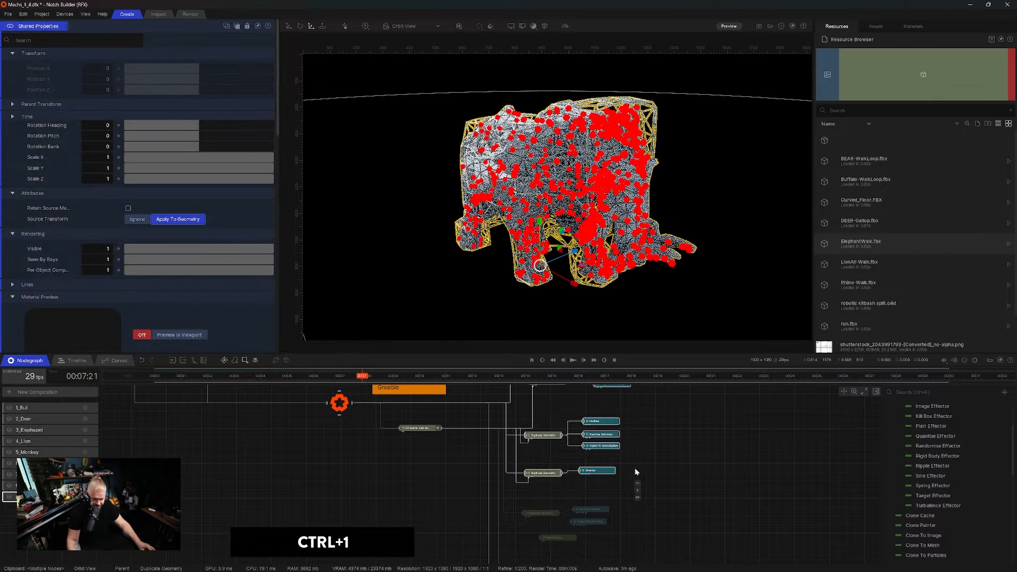
click(642, 466)
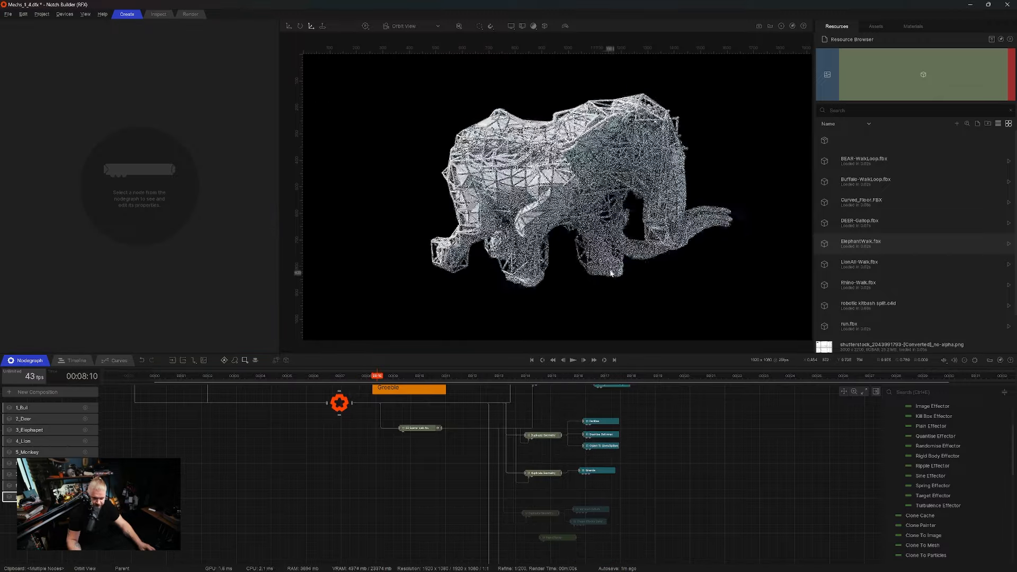
click(553, 291)
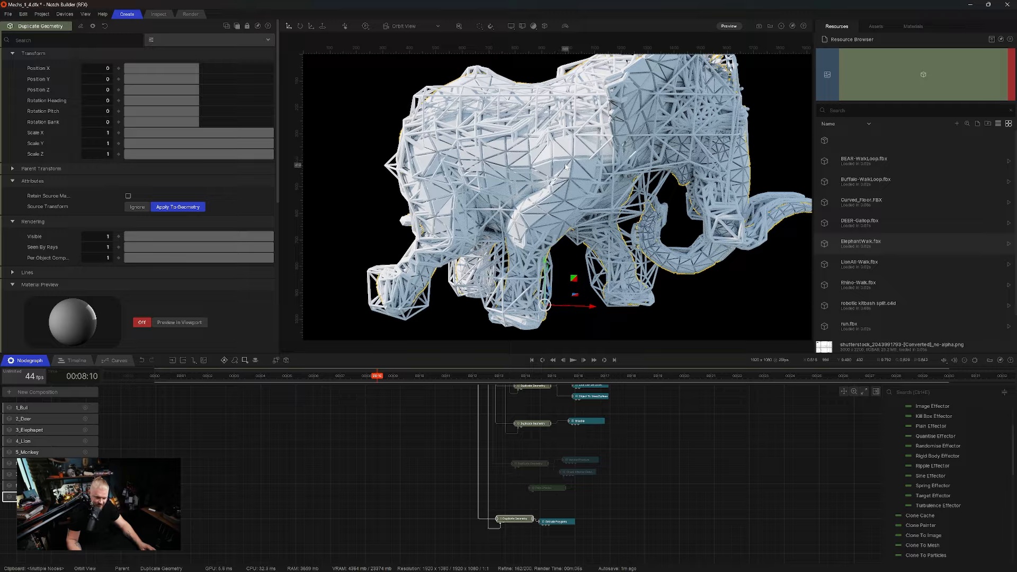
Set the Greeble deformer's Offset By Normal to about 0.096 and preview the animation
click(586, 421)
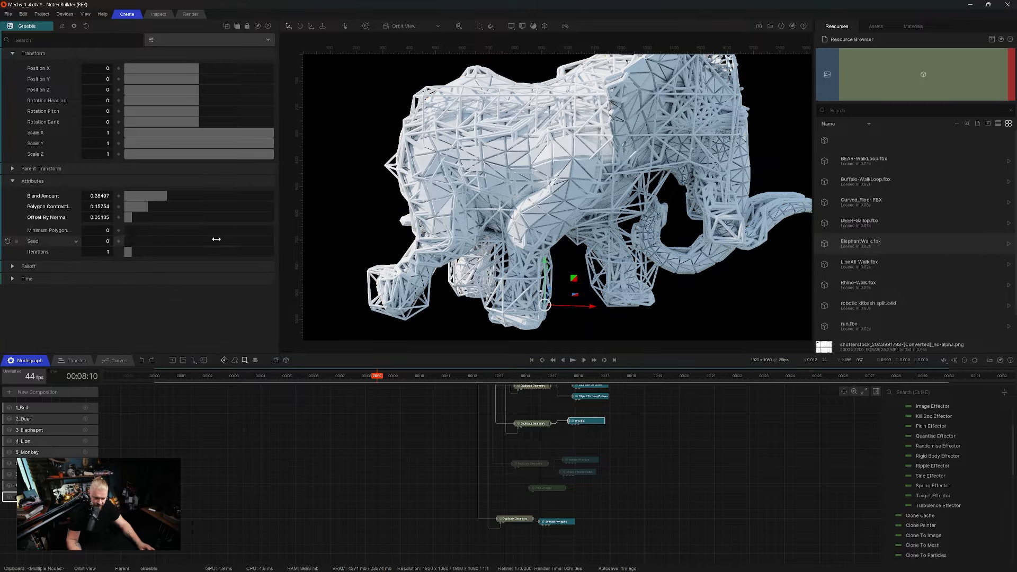
drag(134, 216, 138, 222)
alt+drag(578, 274, 656, 281)
key(space)
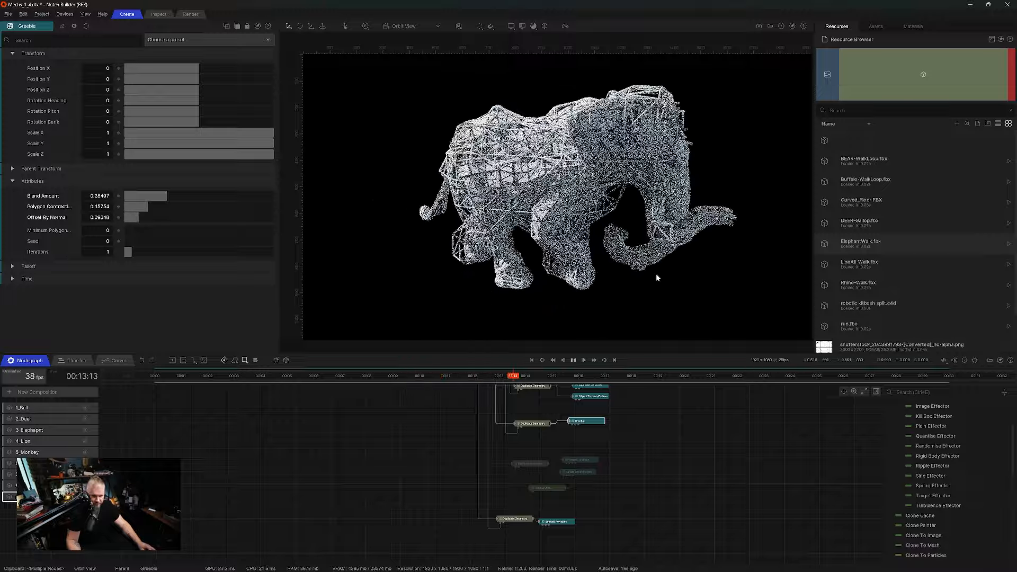
key(space)
Review the finished bull, deer, elephant, lion and monkey compositions, including the lion's Quantise and Greeble setup, and return to the playground composition
middle_drag(454, 433, 626, 543)
scroll(471, 474, up, 4)
middle_drag(471, 475, 568, 453)
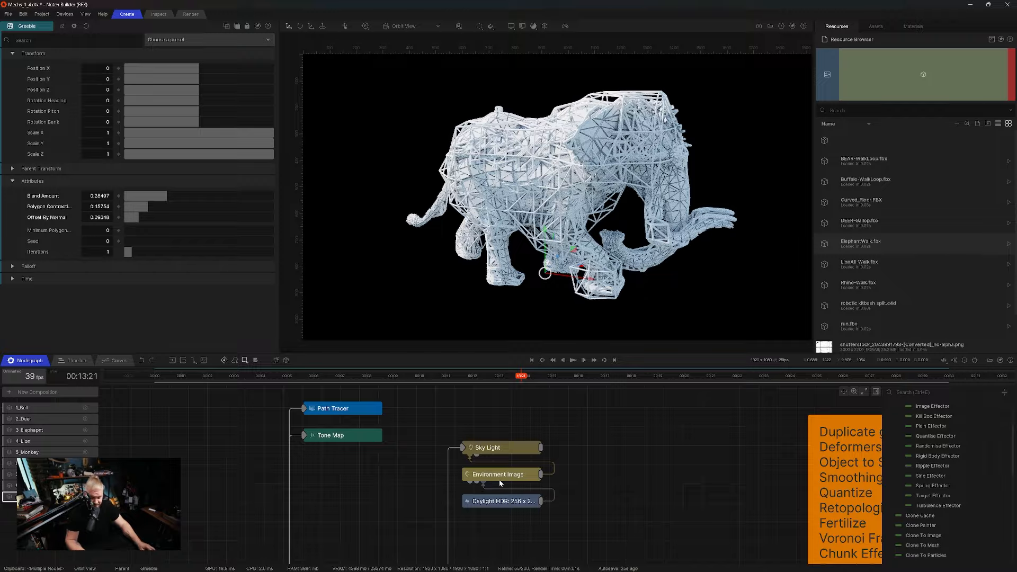
click(46, 411)
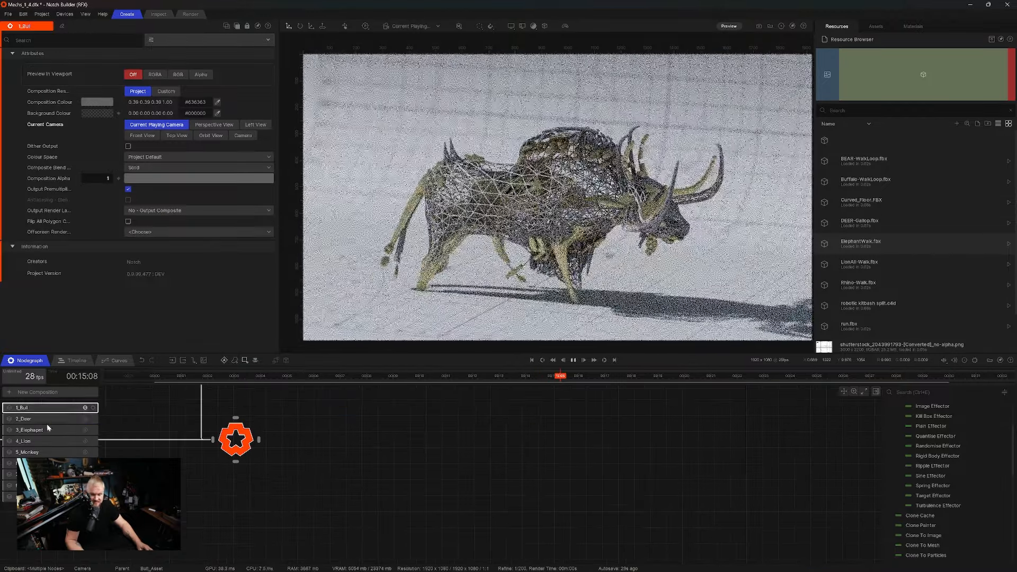
click(46, 421)
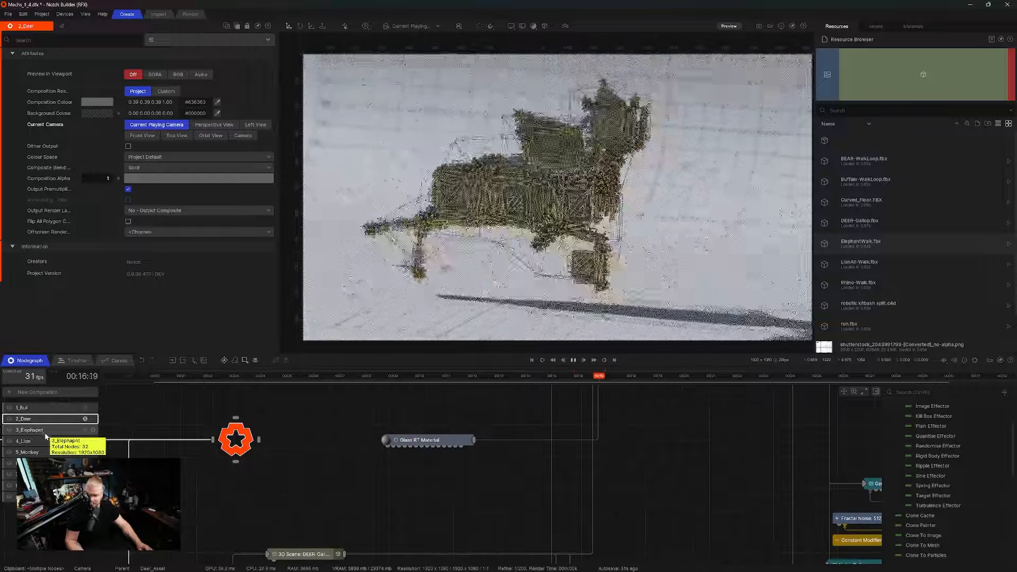
click(47, 431)
click(42, 442)
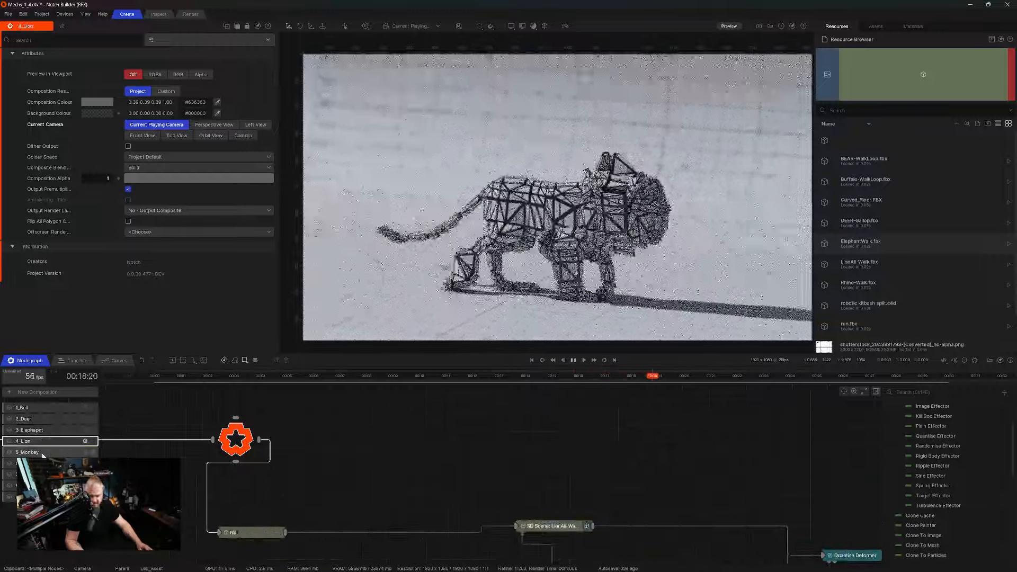
middle_drag(590, 504, 334, 408)
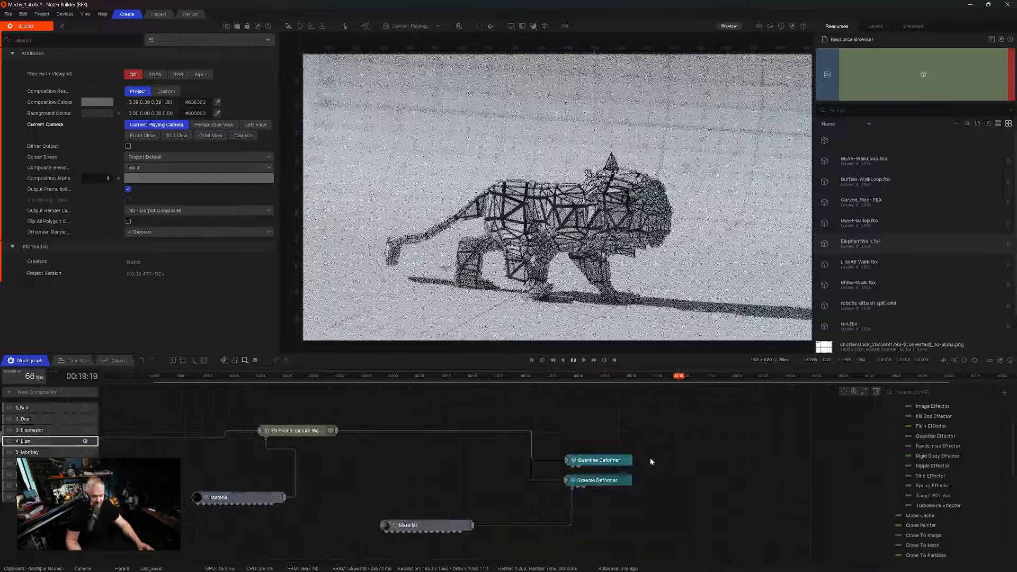
click(26, 452)
click(17, 496)
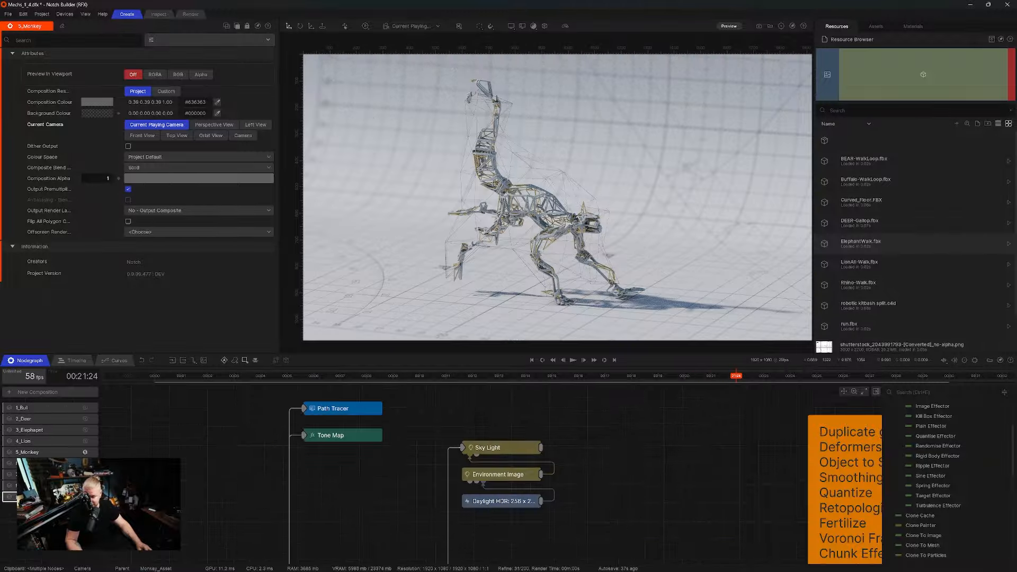
Examine the playground's branches, including the Quantise Deformer and Object To Lines/Splines settings
scroll(652, 488, down, 2)
middle_drag(652, 488, 459, 390)
scroll(458, 400, up, 1)
scroll(649, 469, down, 1)
middle_drag(649, 470, 275, 405)
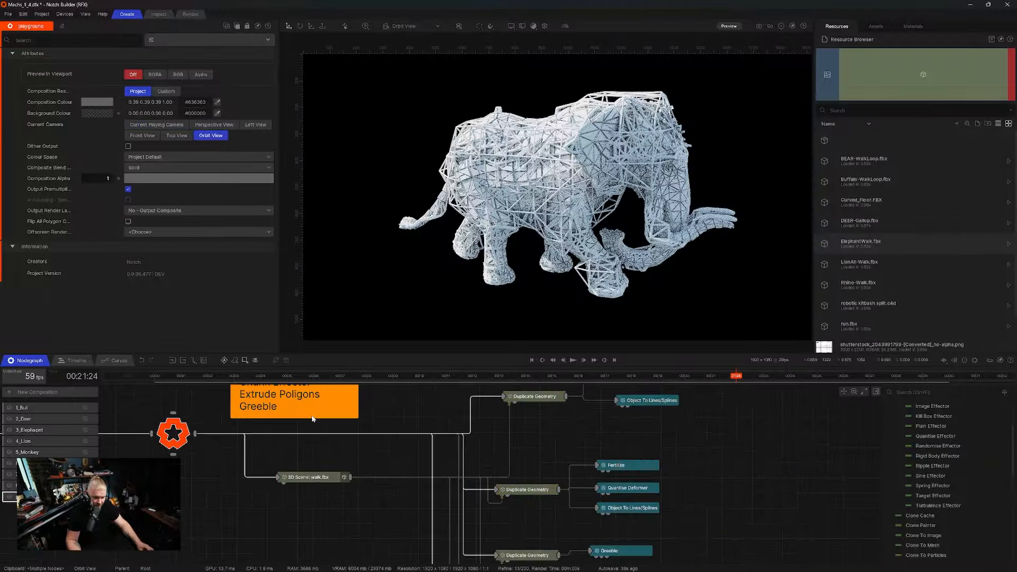
click(638, 490)
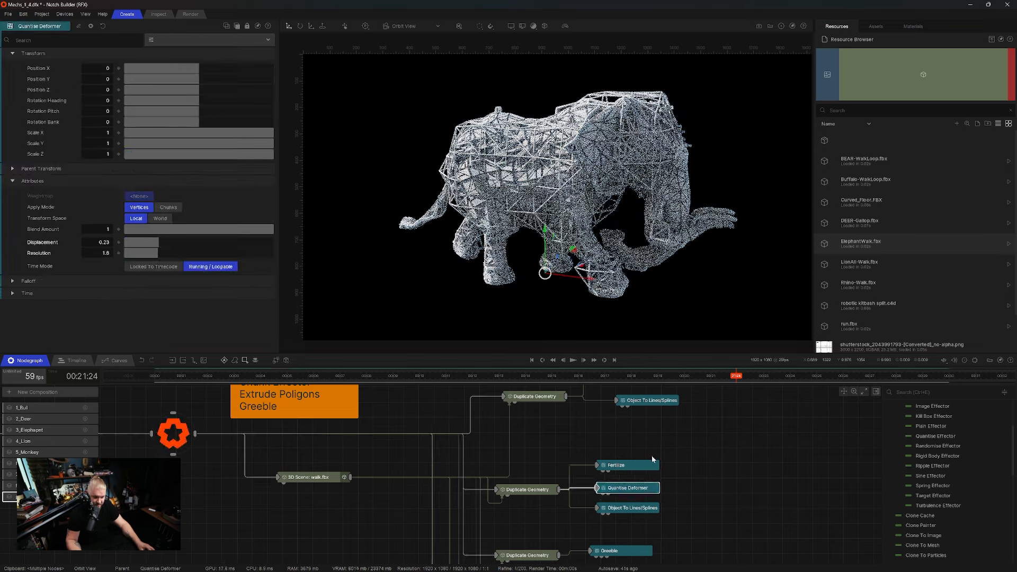
middle_drag(647, 409, 634, 478)
click(630, 407)
drag(630, 408, 636, 468)
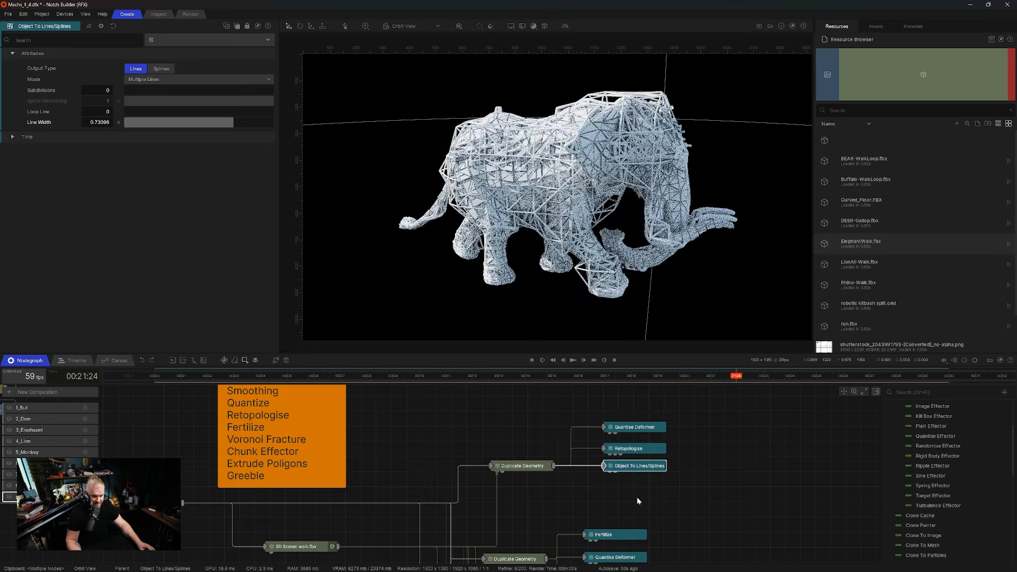
Disable the existing Sky Light, Environment Image and Daylight HDR nodes
middle_drag(389, 460, 647, 569)
middle_drag(305, 438, 508, 433)
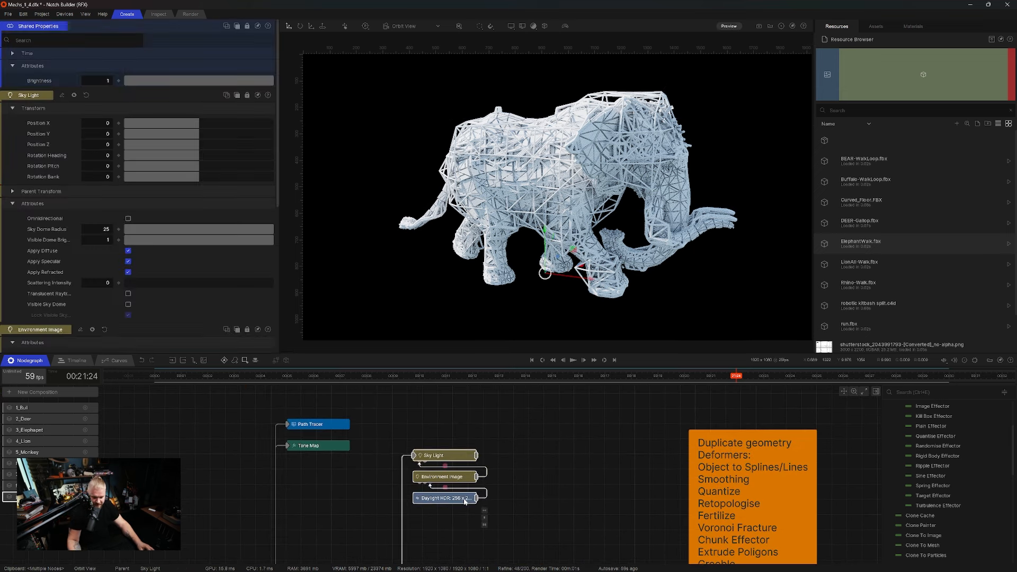
key(ctrl+1)
Create a new Sky Light and connect the suggested Environment Image and Daylight HDR nodes to it
key(ctrl+space)
text(sky)
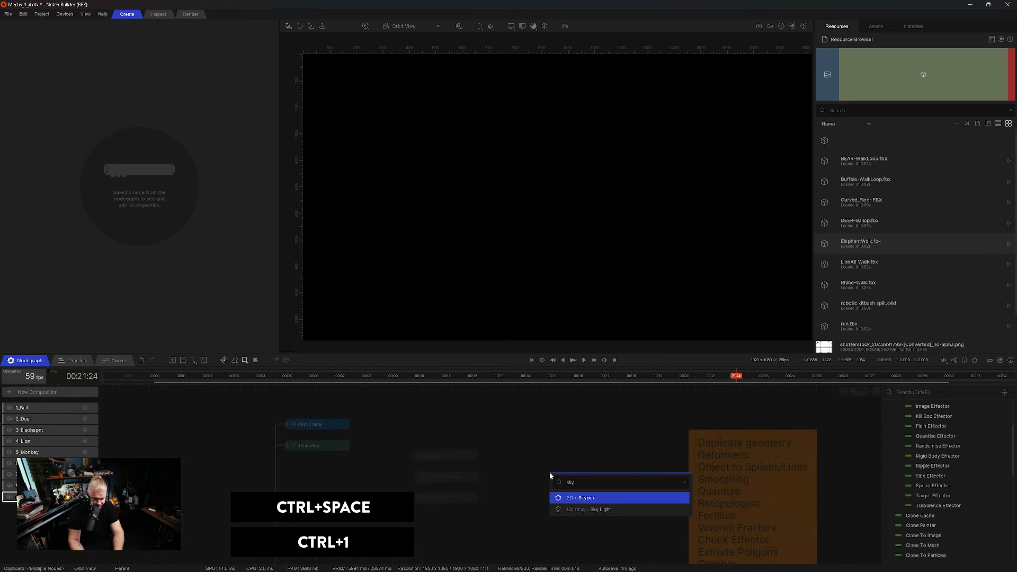
key(Down)
key(Return)
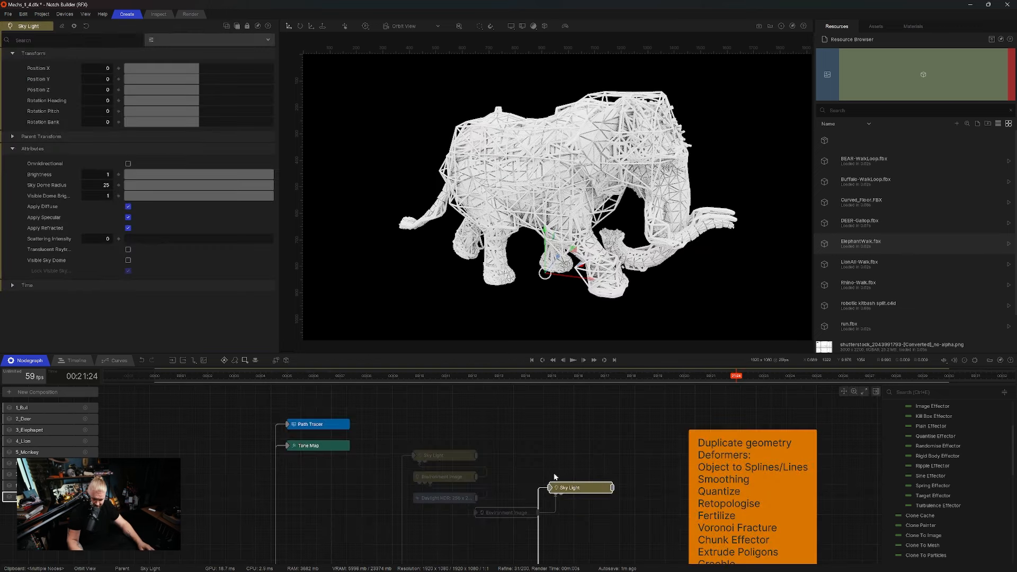
click(519, 518)
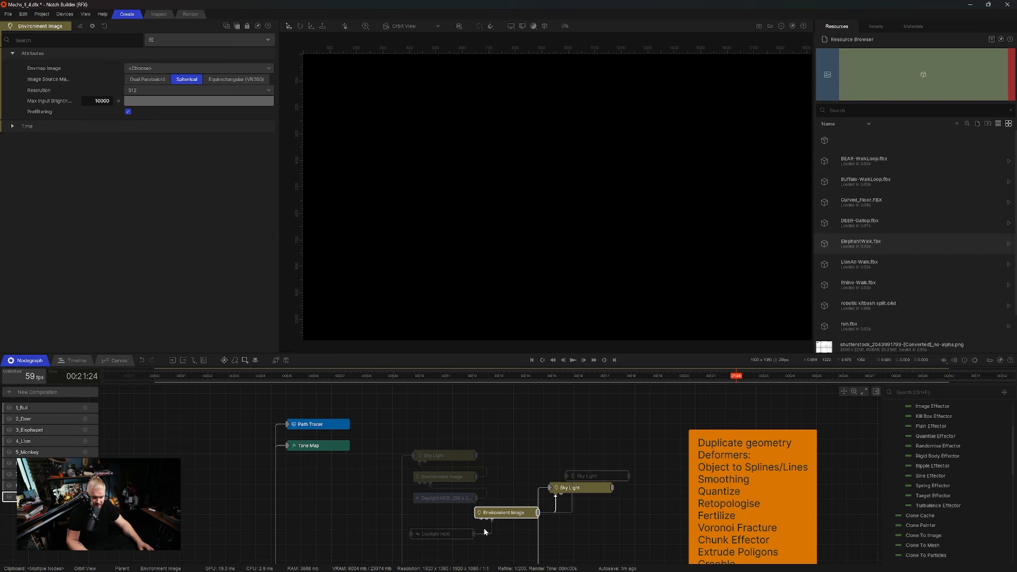
click(439, 535)
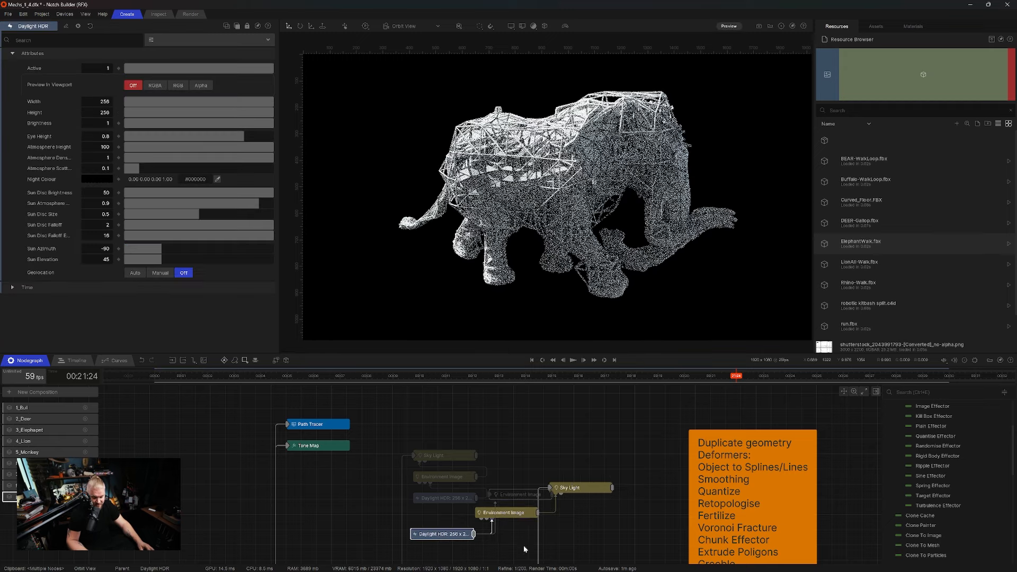
Move the disabled Sky Light, Environment Image and Daylight HDR group away from the new lighting nodes, beside the Path Tracer
click(524, 550)
drag(434, 433, 447, 507)
drag(456, 454, 436, 422)
click(510, 450)
Set the new Daylight HDR's Sun Azimuth to about 29.6 and Sun Elevation to about 136.8, and play the animation
click(458, 535)
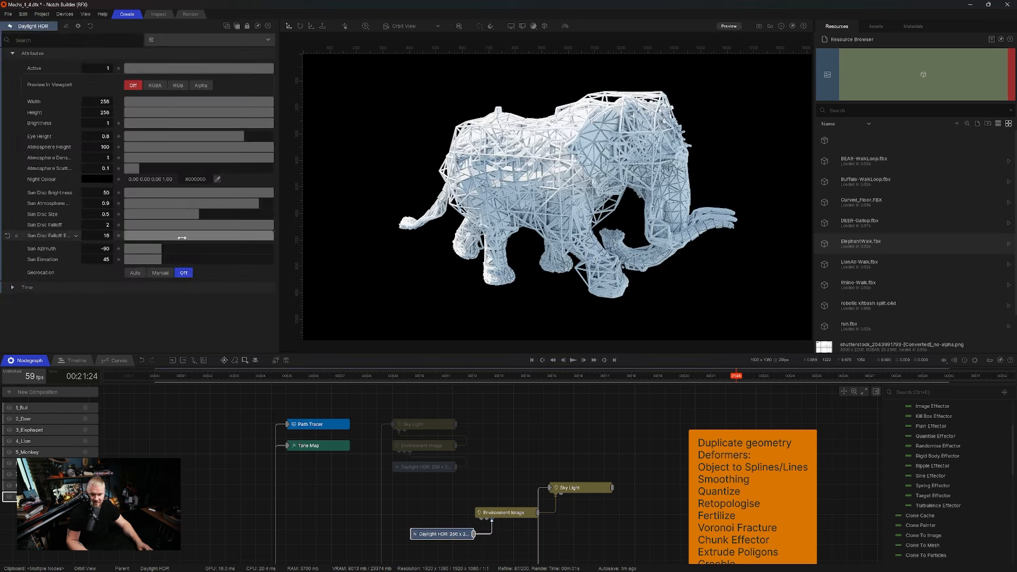
drag(152, 263, 194, 249)
drag(214, 260, 240, 260)
key(space)
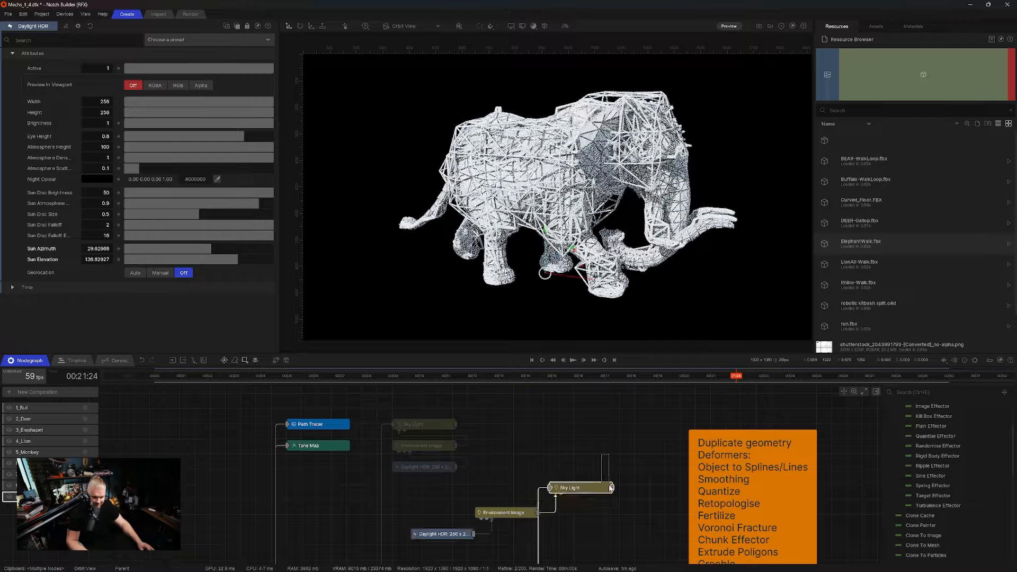
Rotate the new Sky Light to a heading of about -24.8, pitch of about 21.0 and bank of about 33.4
click(577, 486)
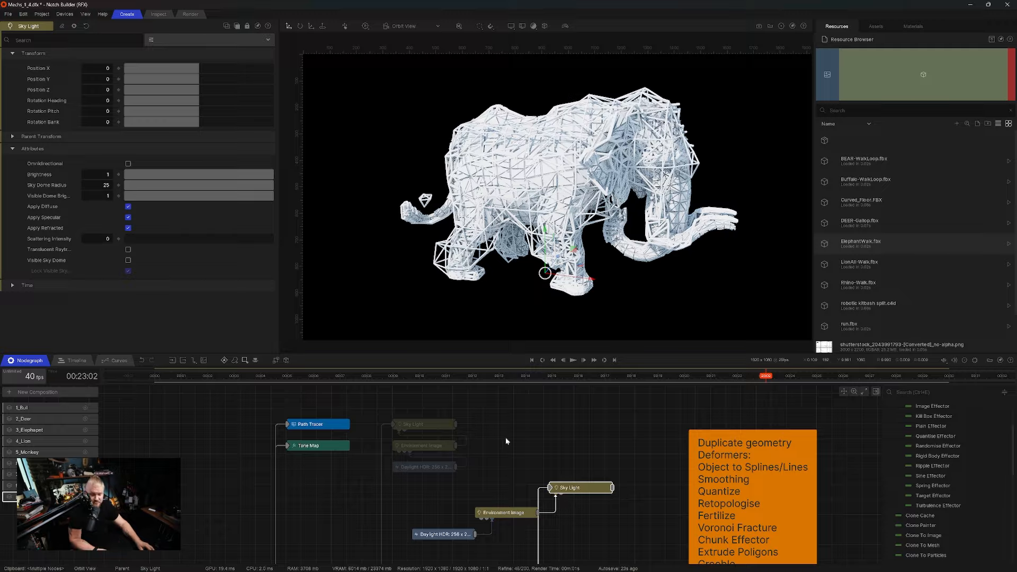
drag(211, 122, 223, 98)
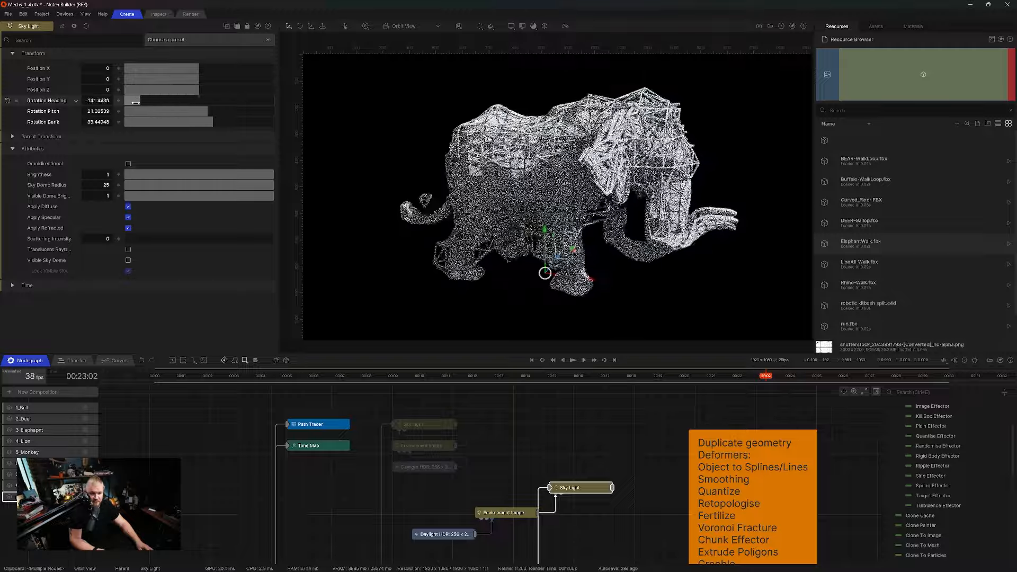
mouse_move(192, 100)
mouse_down()
mouse_move(206, 110)
mouse_move(154, 112)
mouse_move(188, 117)
mouse_up()
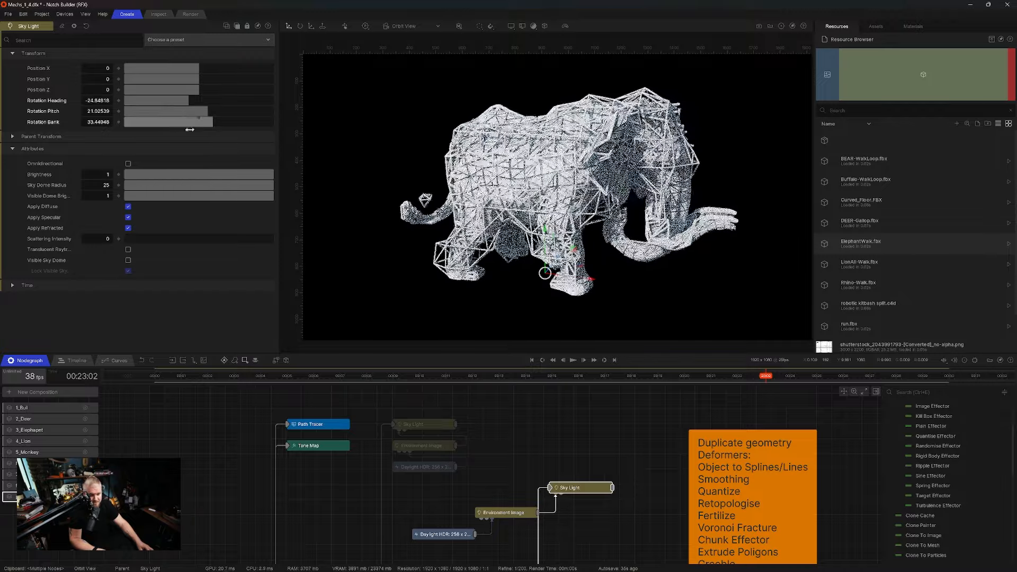
click(349, 477)
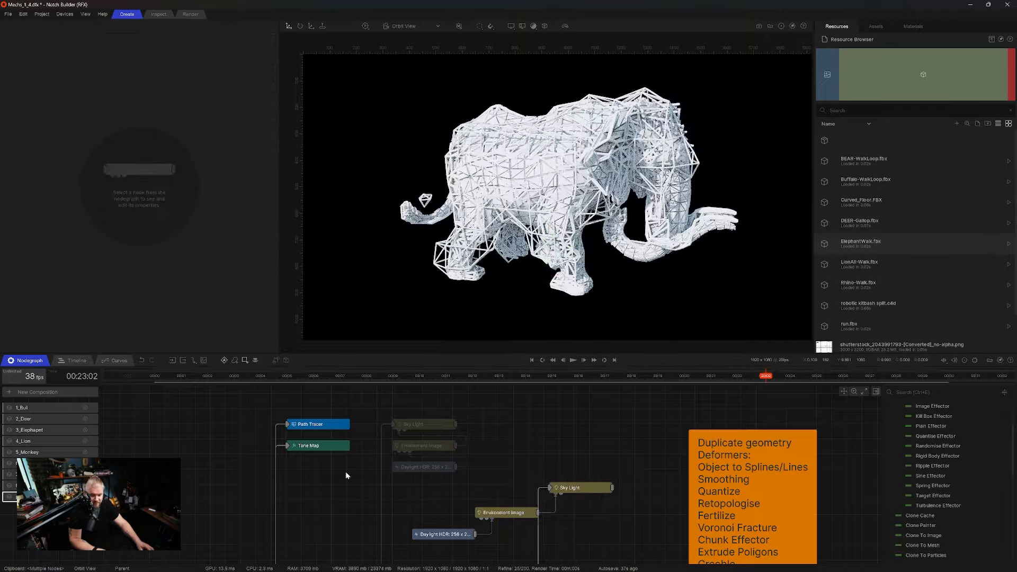
middle_drag(344, 471, 428, 484)
click(412, 443)
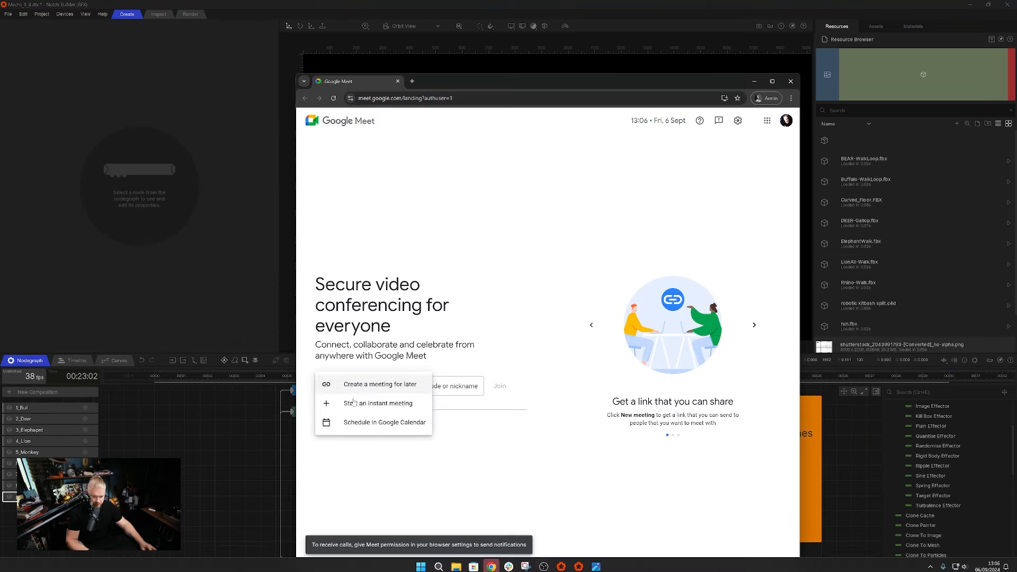
Start an instant meeting in Google Meet and turn the camera off
click(415, 403)
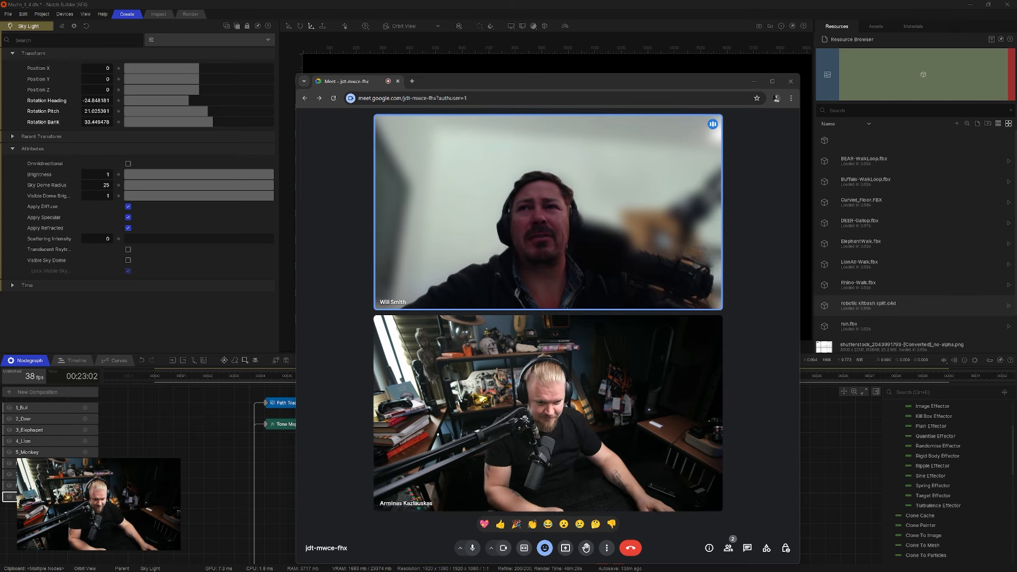
click(505, 548)
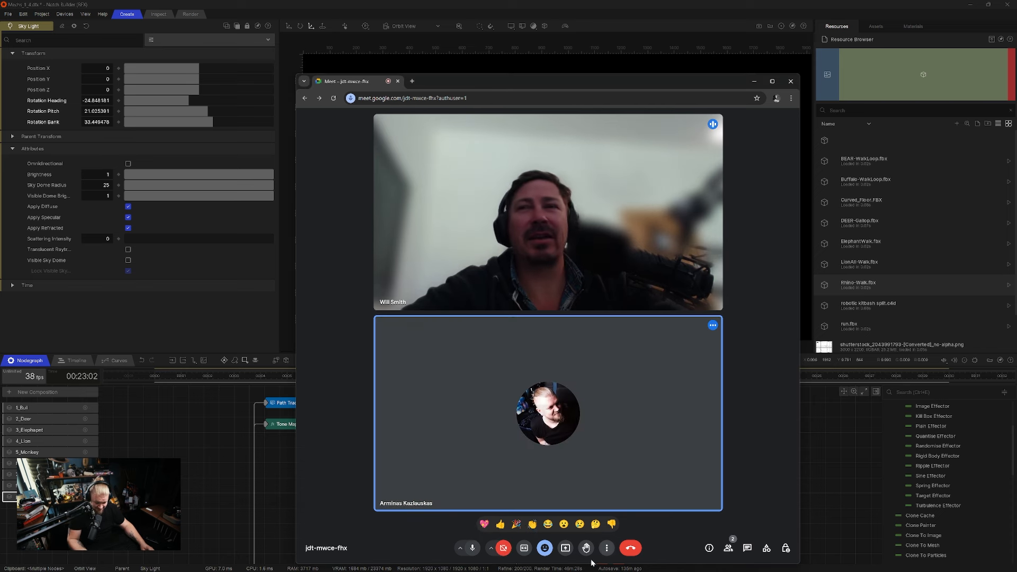
Share the entire Screen 1 in the meeting and minimise the browser to return to Notch Builder
click(565, 547)
click(623, 144)
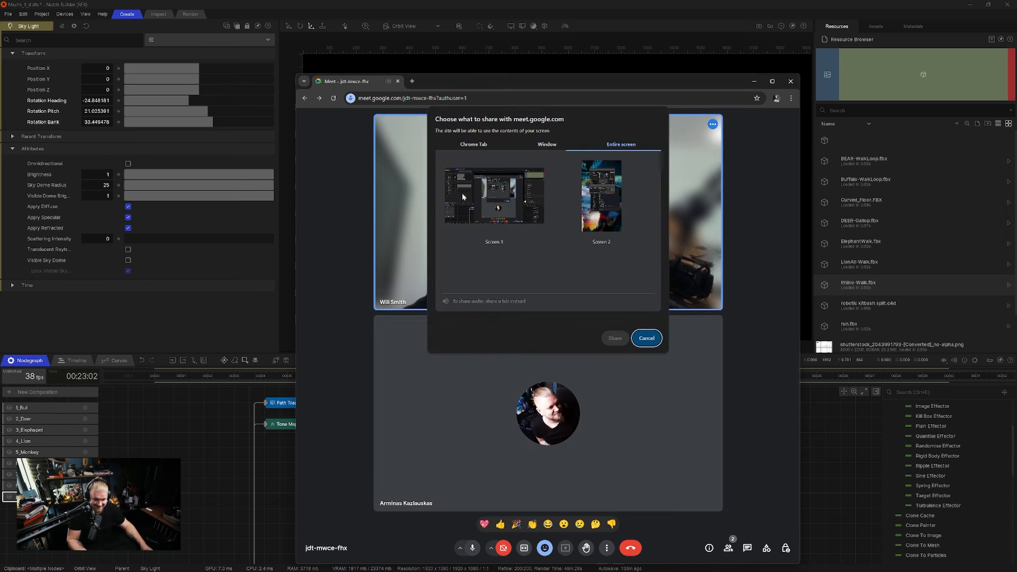
click(495, 200)
click(617, 338)
click(754, 82)
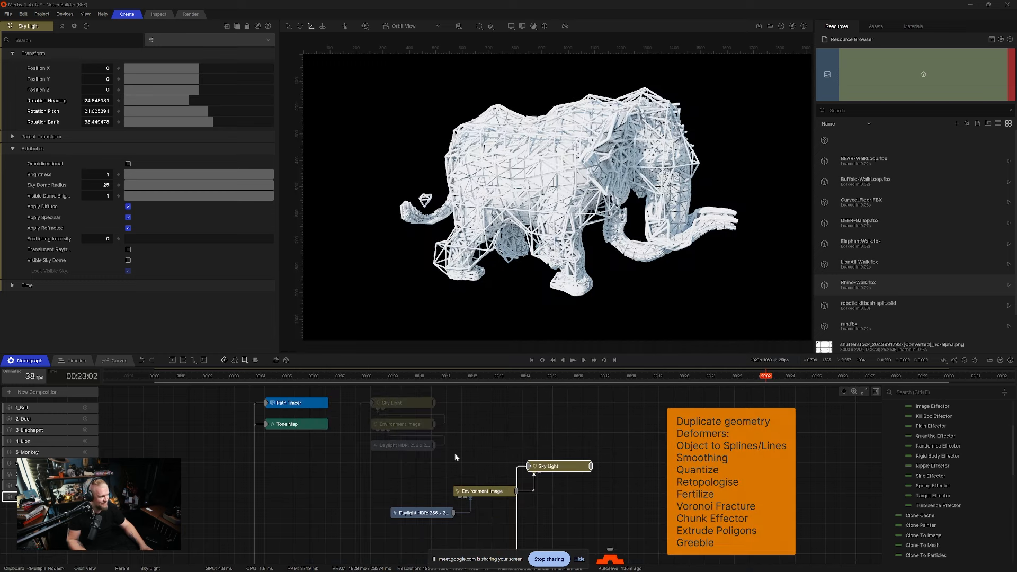
Open the Path Tracer node's settings
click(289, 404)
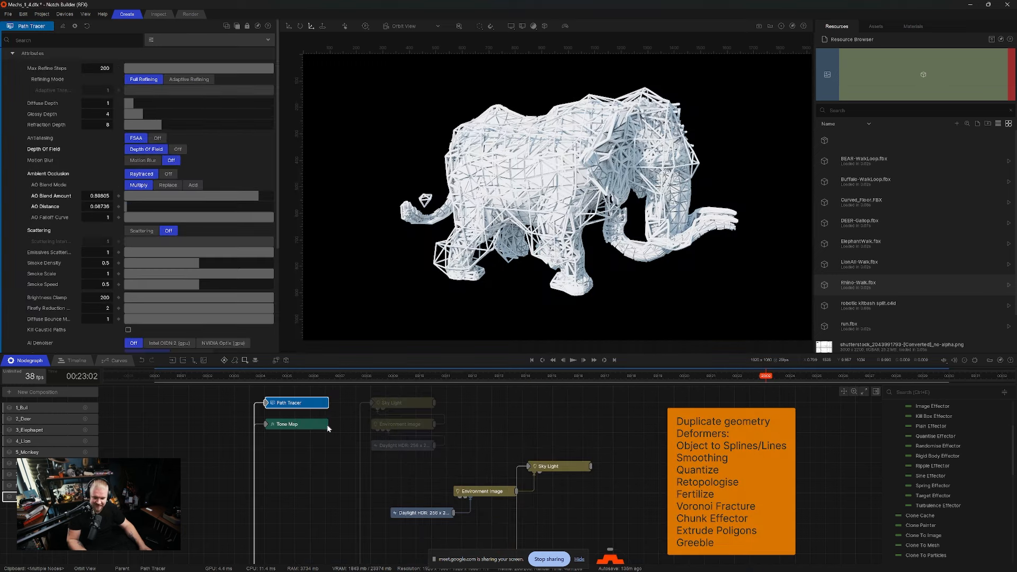